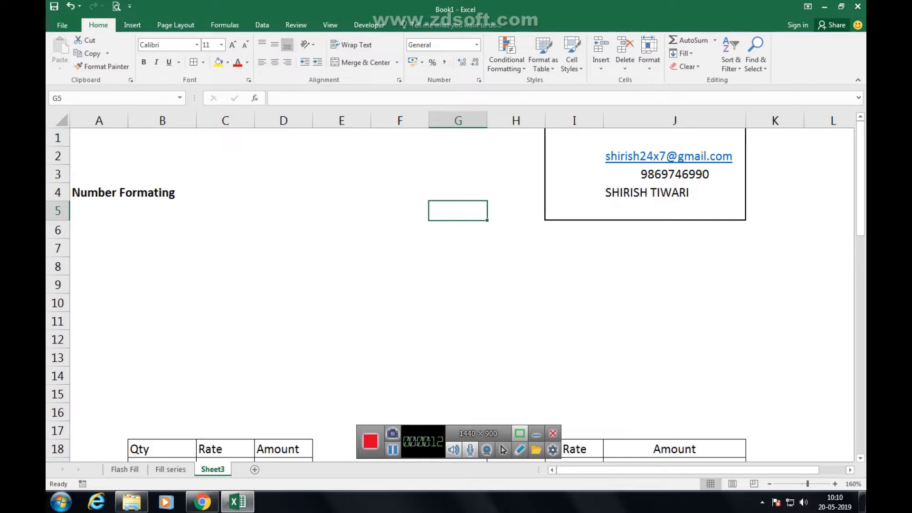
Enter 100 in B6 and 50Kg in C6.
left_click(225, 230)
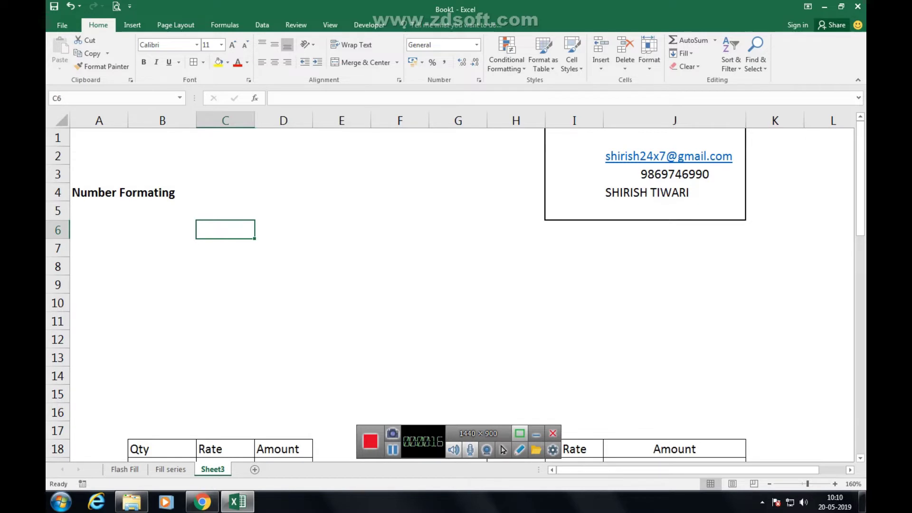
left_click(161, 229)
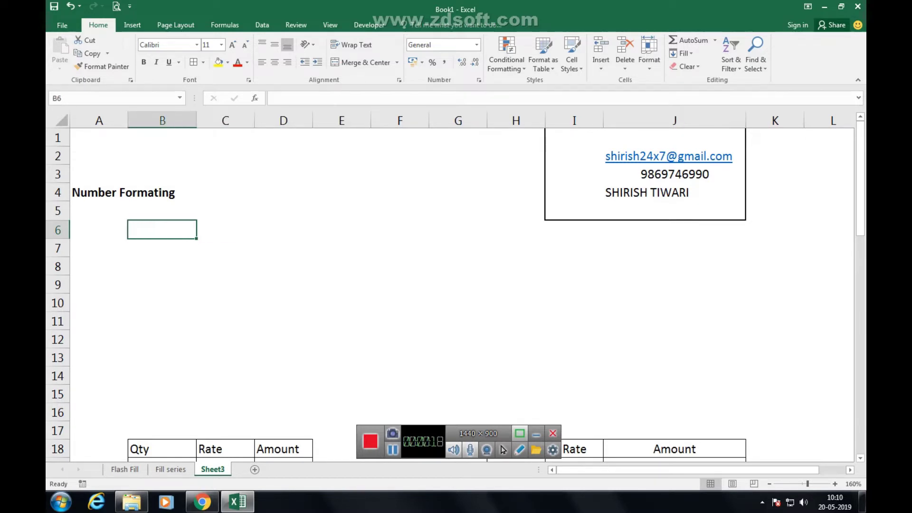
type("100")
key("ctrl+Return")
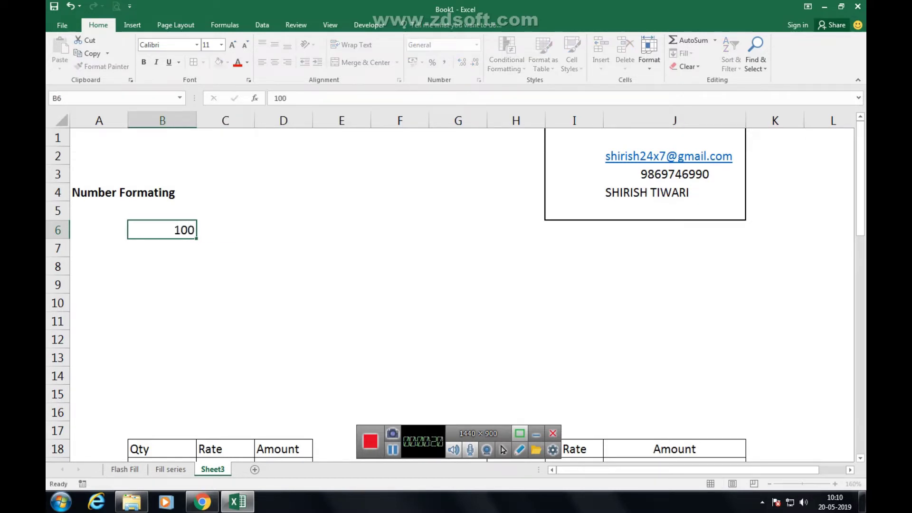
left_click(162, 248)
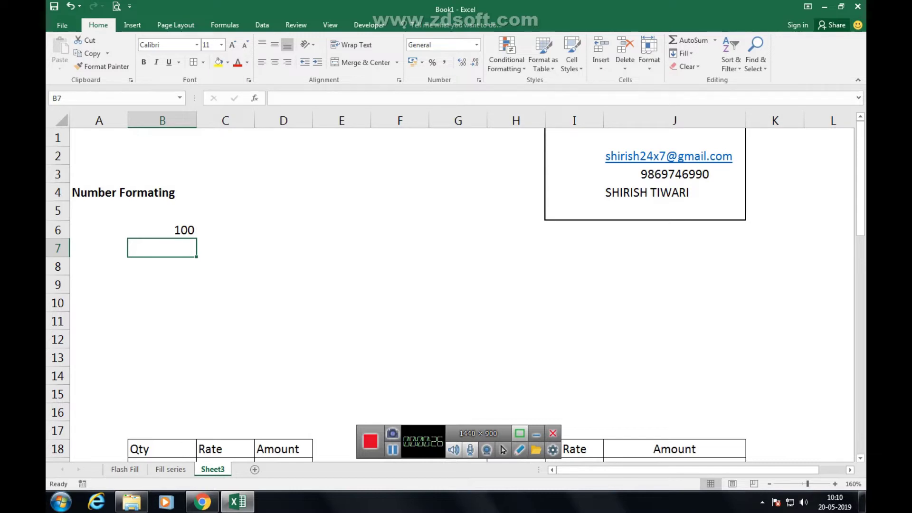
key("Right")
key("Up")
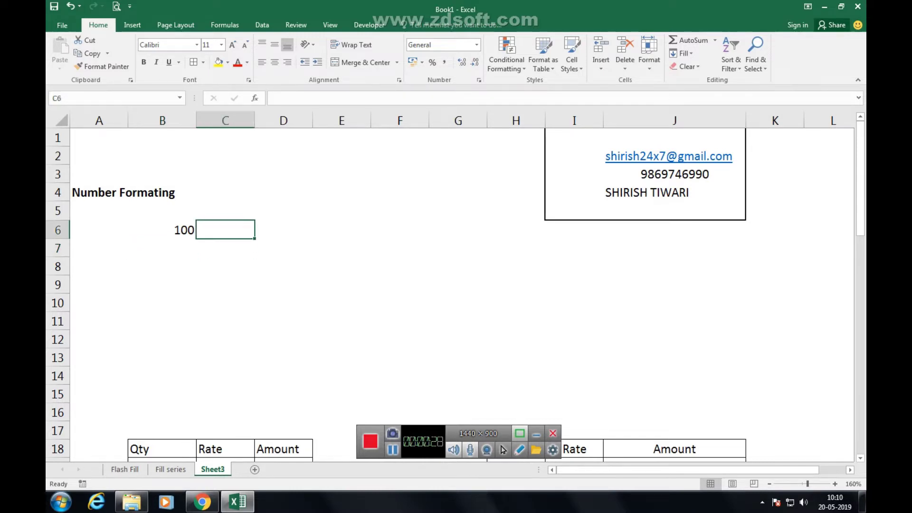
type("50")
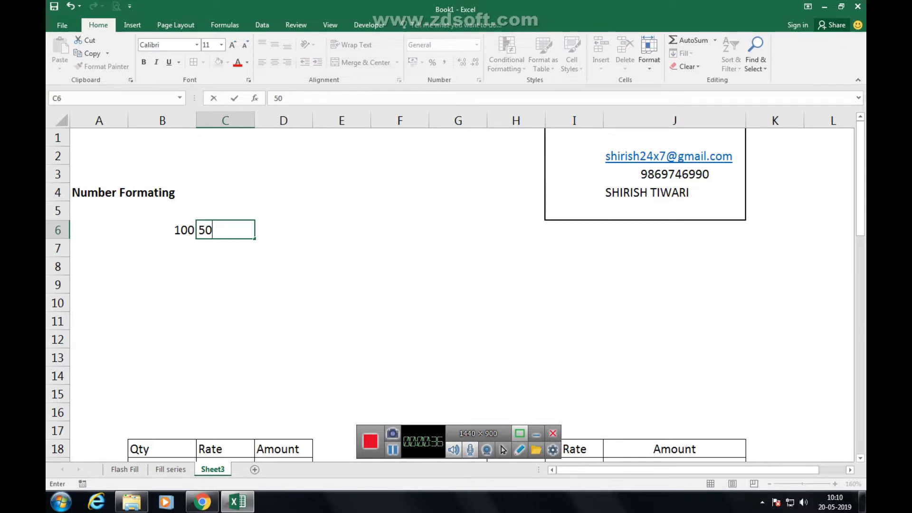
type("Kg")
key("Return")
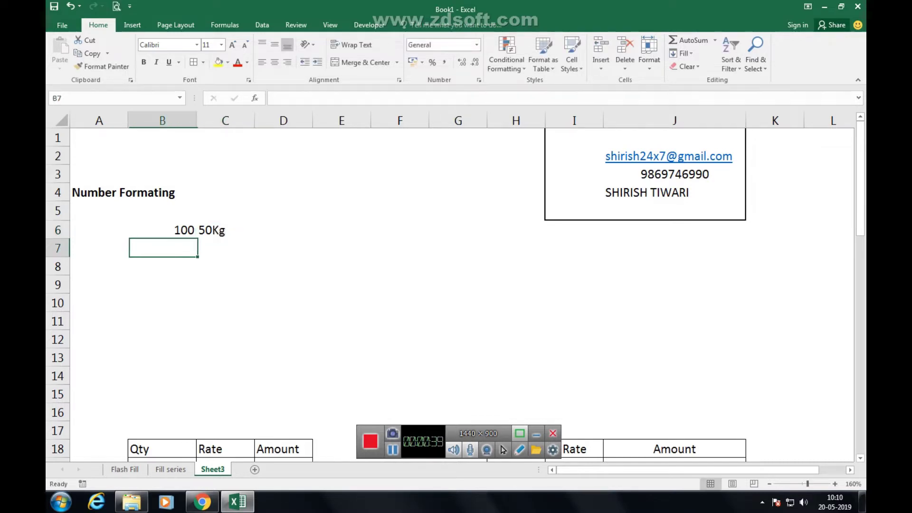
Re-enter B6 as the text value 100Rs.
key("Up")
type("100Rs")
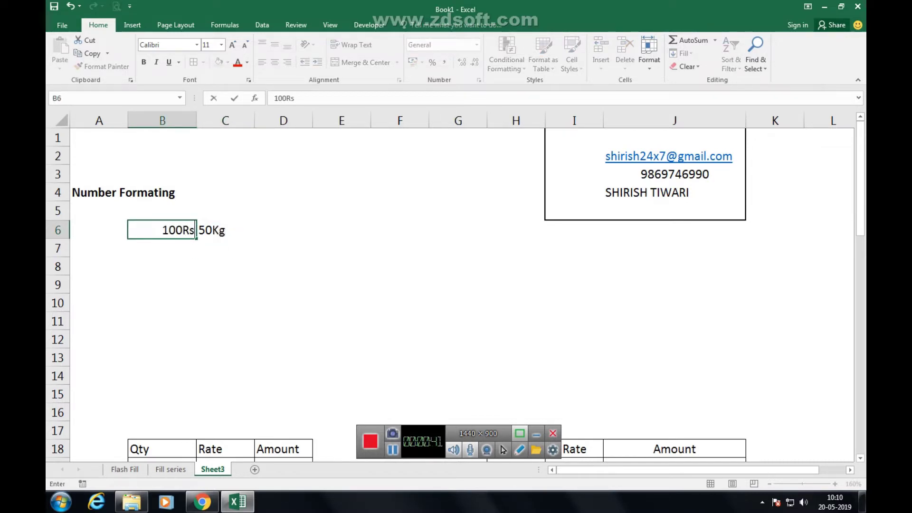
key("Return")
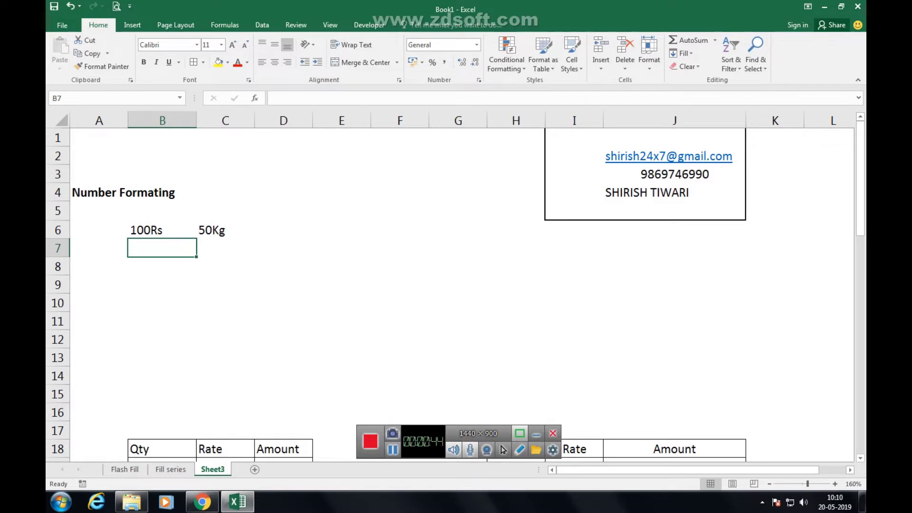
key("Down")
key("Down")
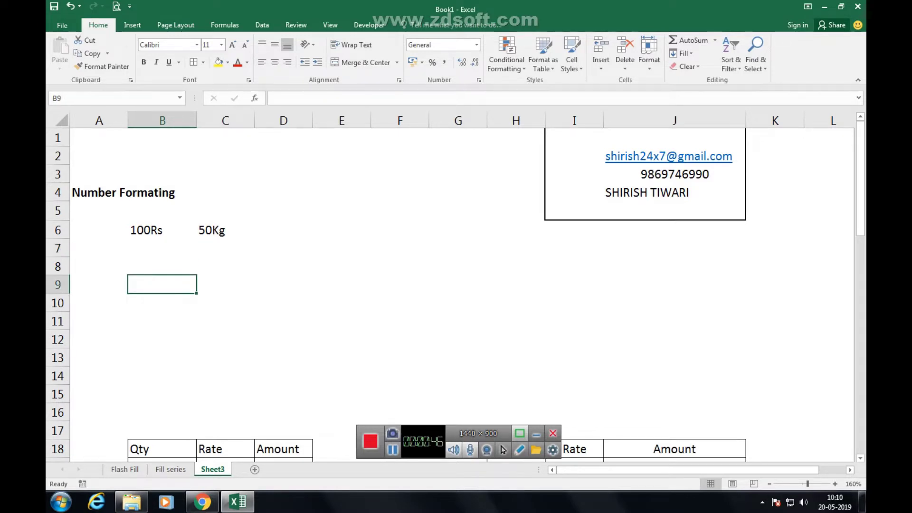
Enter =C6*B6 in D6, which returns #VALUE! because both entries are text.
left_click(284, 230)
type("=")
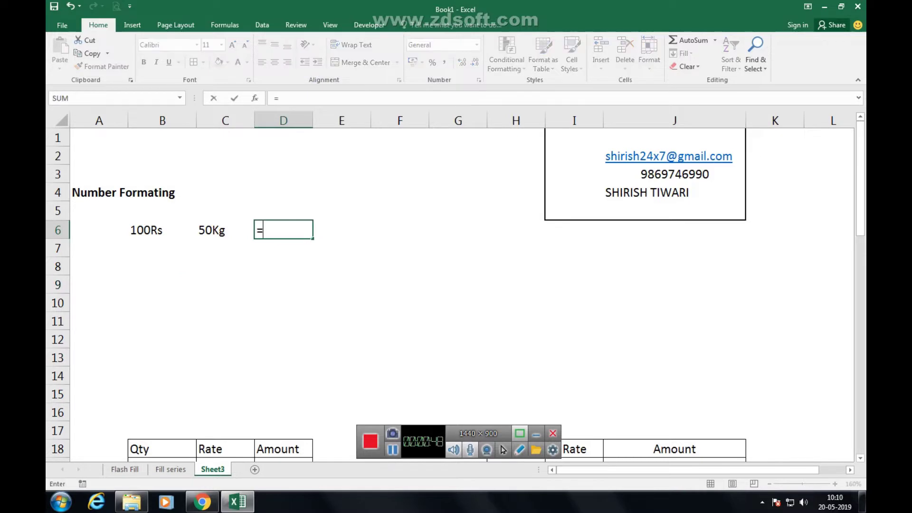
key("Left")
type("*")
key("Left")
key("Left")
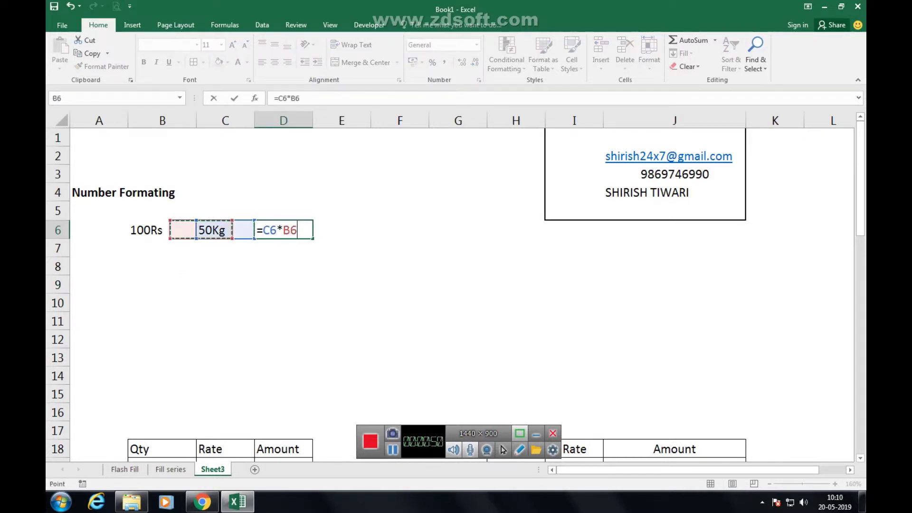
key("Return")
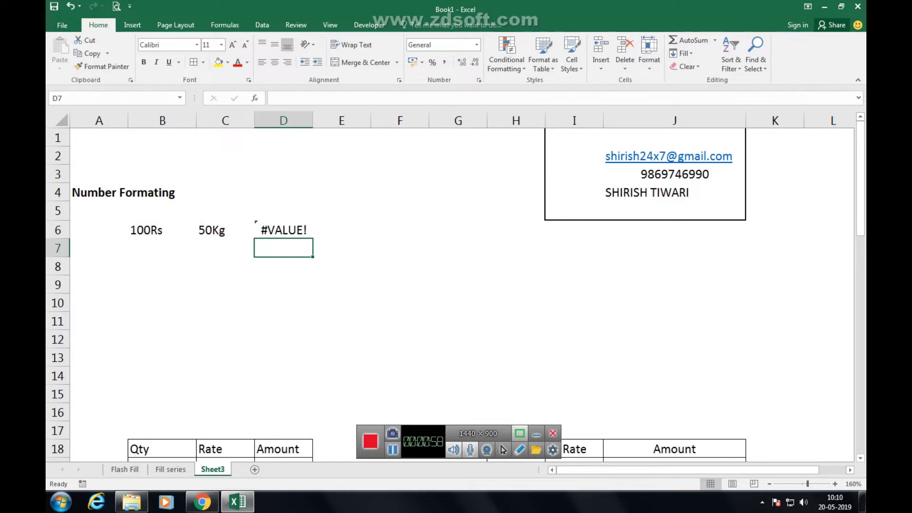
left_click(225, 266)
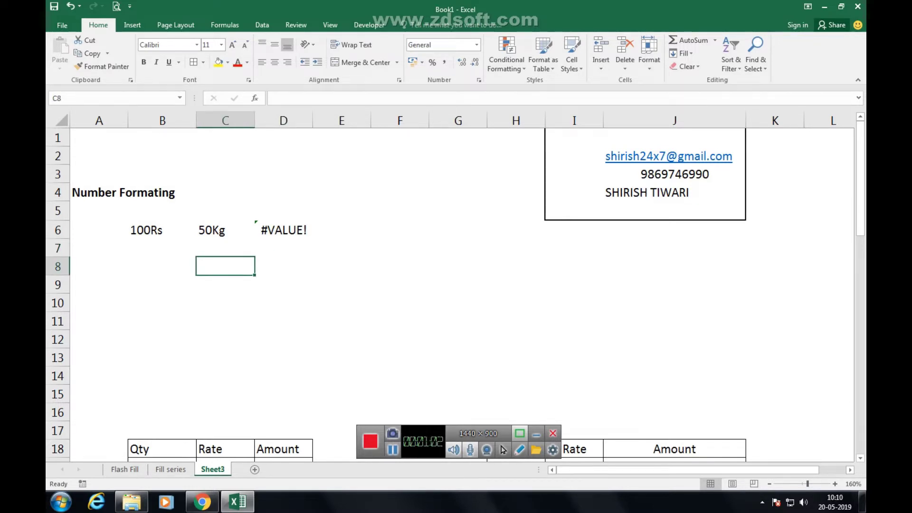
Add the note 'short cut ctrl+1' in D3.
left_click(283, 173)
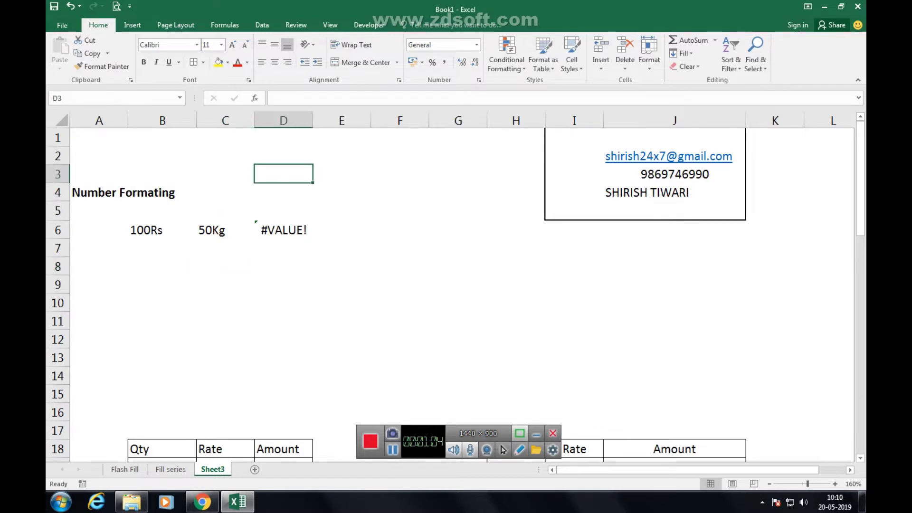
type("short cu")
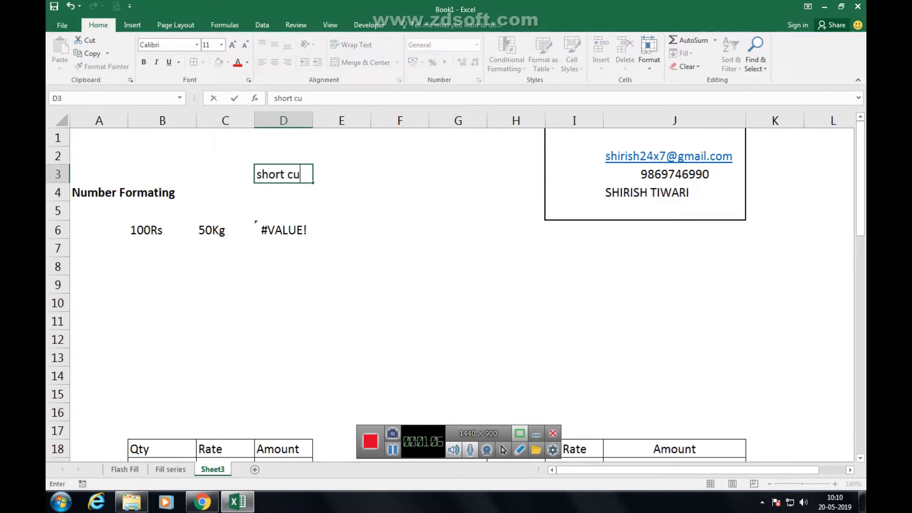
type("t  ctrl+1")
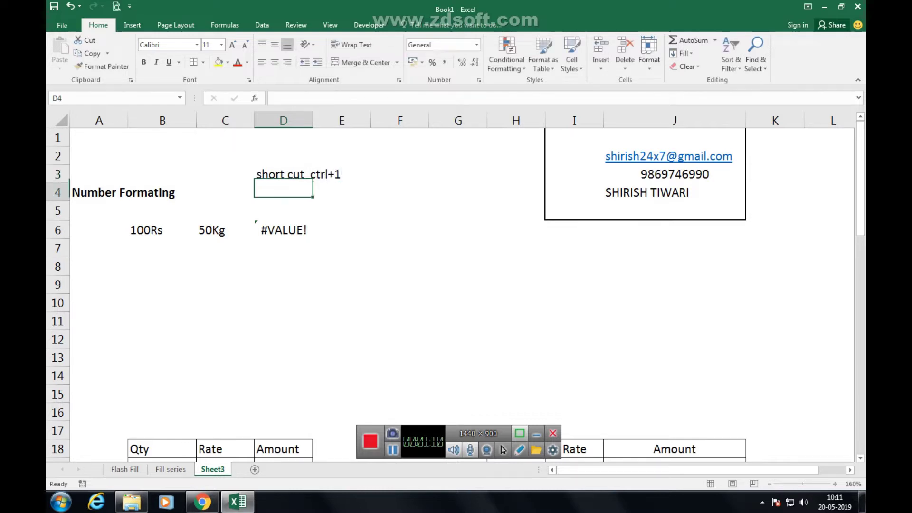
key("Return")
key("Down")
key("Down")
key("Down")
key("Down")
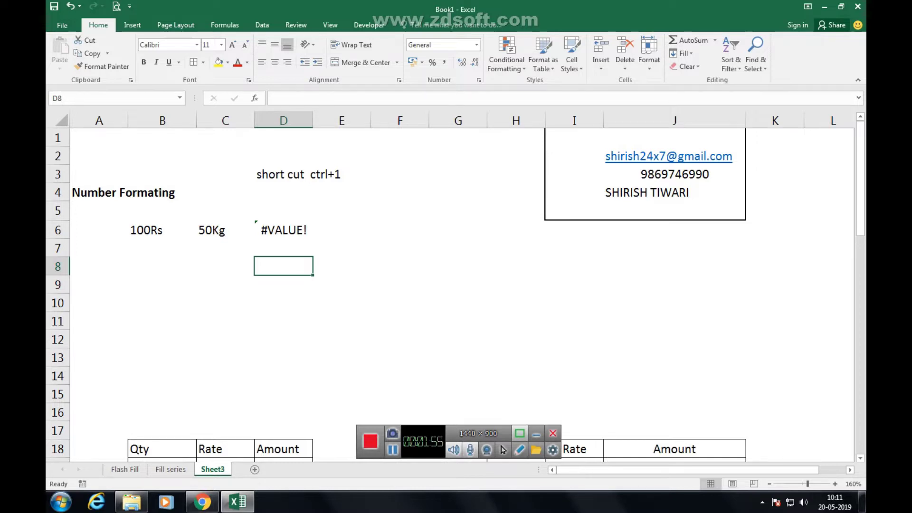
left_click(225, 284)
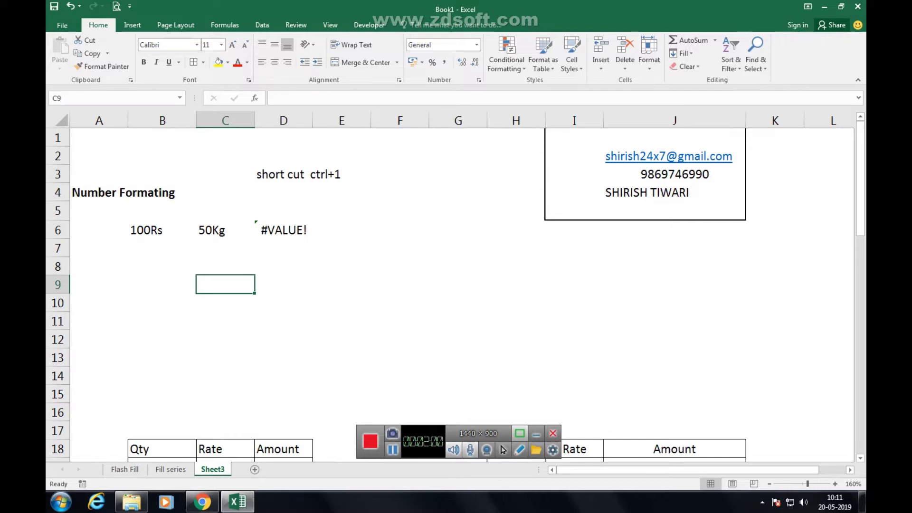
left_click(226, 303)
left_click(225, 284)
Enter quantities 10kg, 15kg, 12kg, 85kg and 65kg in B19:B23.
scroll(455, 285, "down", 4)
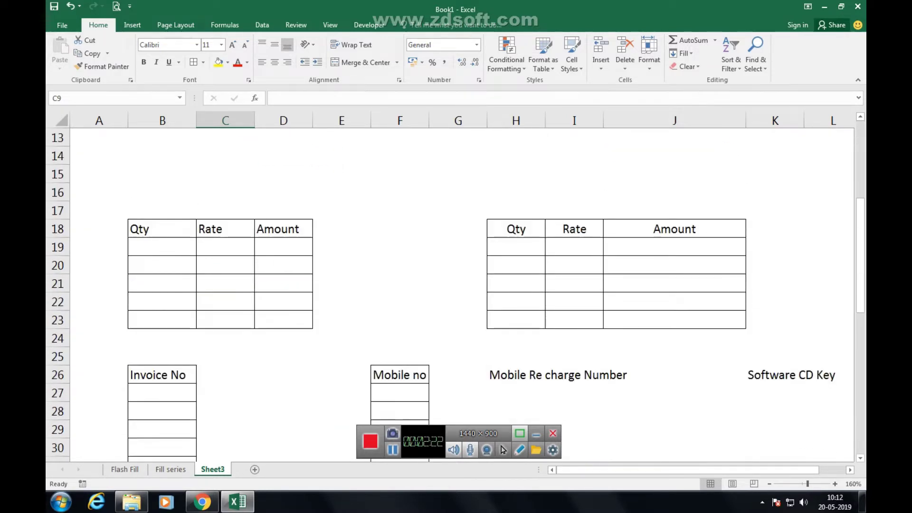
left_click(161, 247)
type("10")
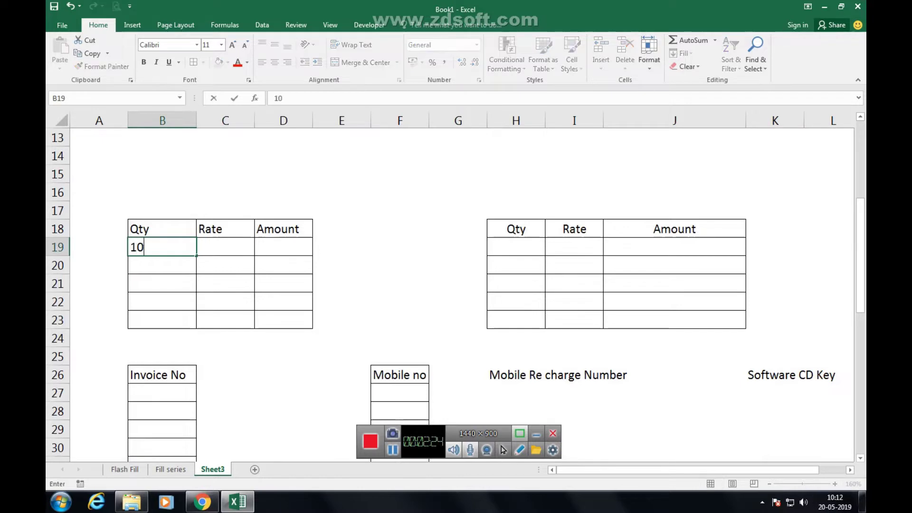
type("kg")
key("Return")
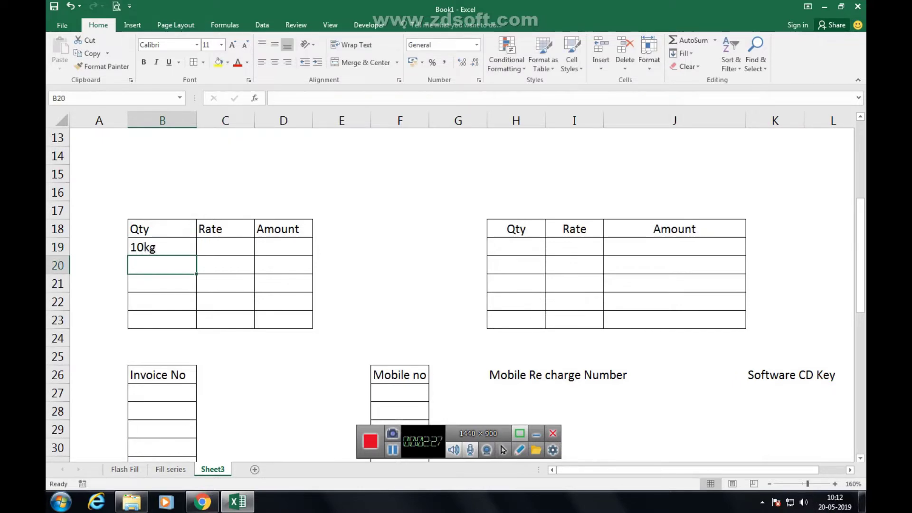
type("15kg")
key("Return")
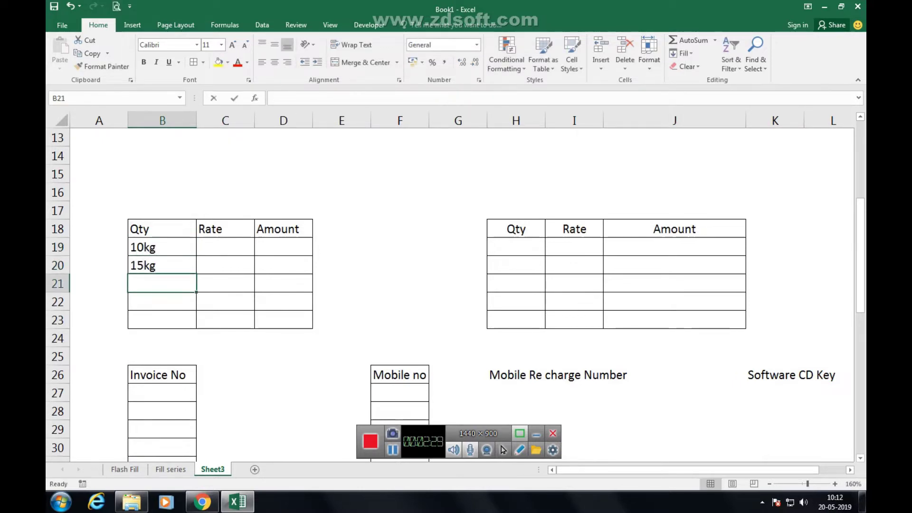
type("12kg")
key("Return")
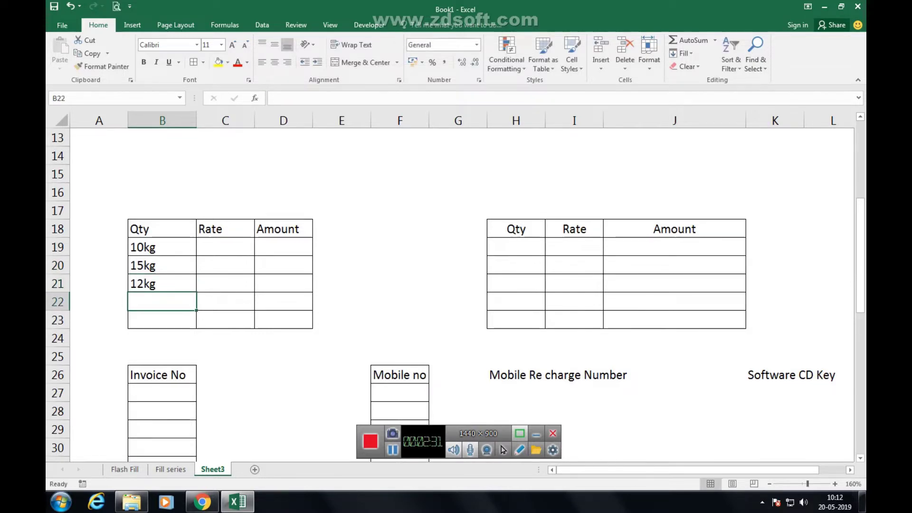
type("85kg")
key("Return")
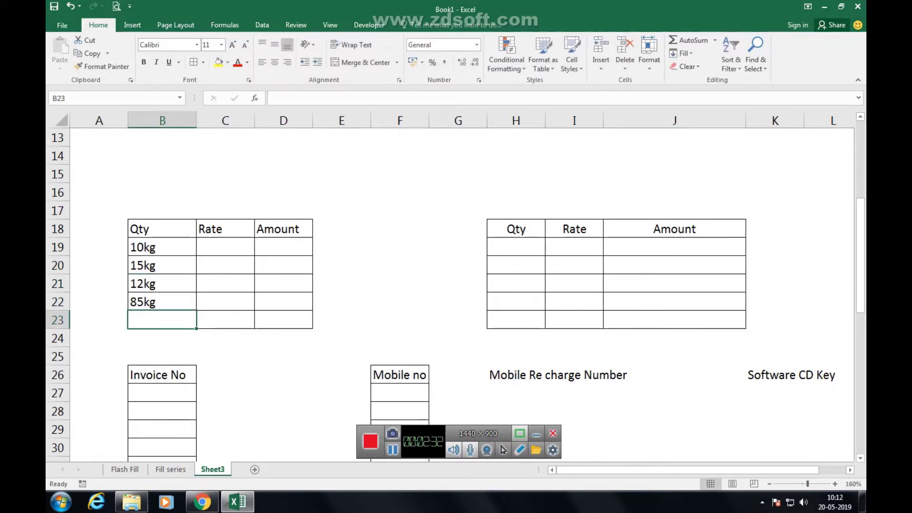
type("65kg")
left_click(225, 320)
Enter rates 150Rs, 160Rs, 180Rs, 90Rs and 150Rs in C19:C23.
left_click(225, 265)
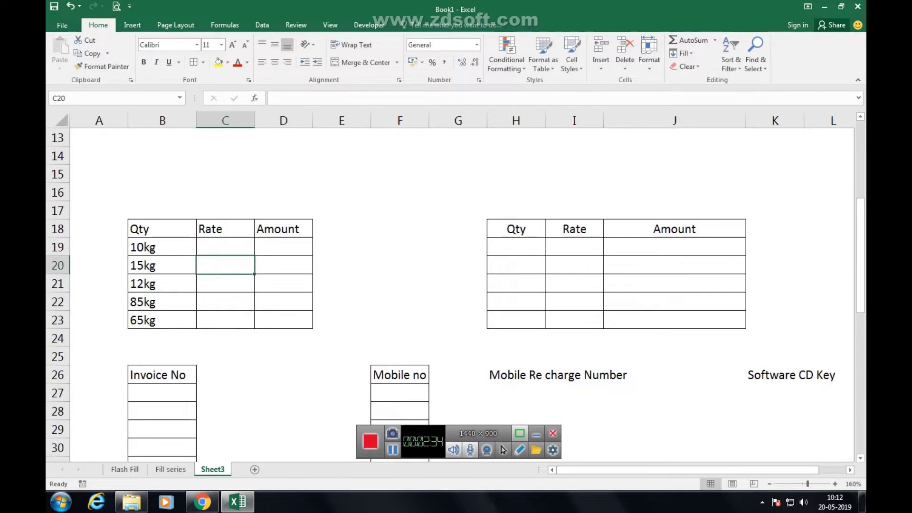
left_click(226, 247)
type("1500")
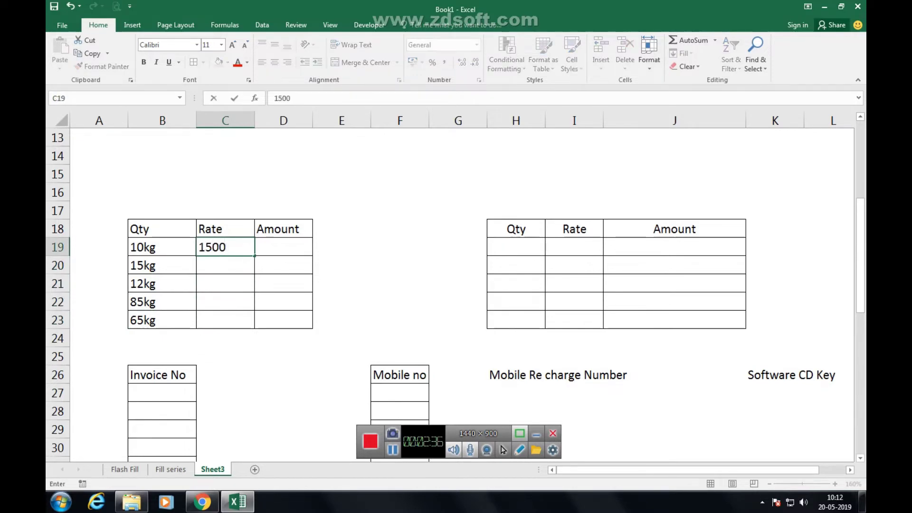
key("BackSpace")
type("Rs")
key("Return")
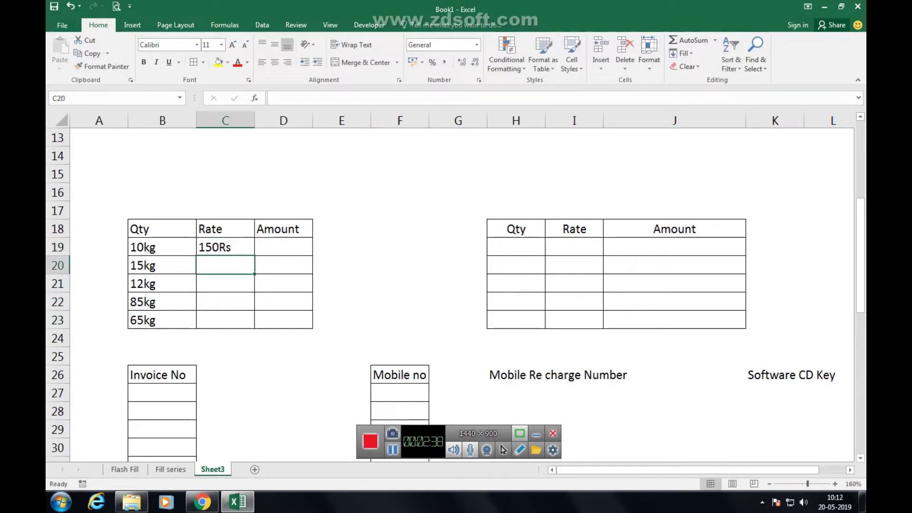
type("160Rs")
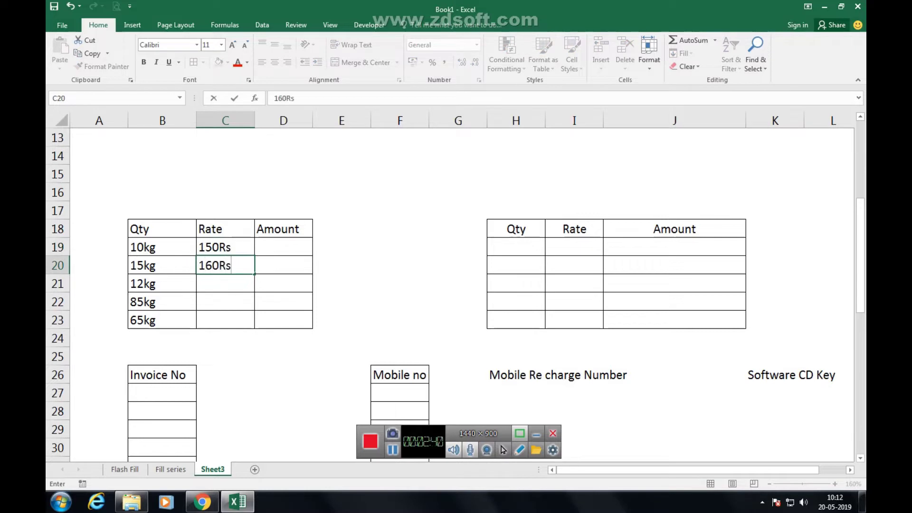
key("Return")
type("180Rs")
key("ctrl+Return")
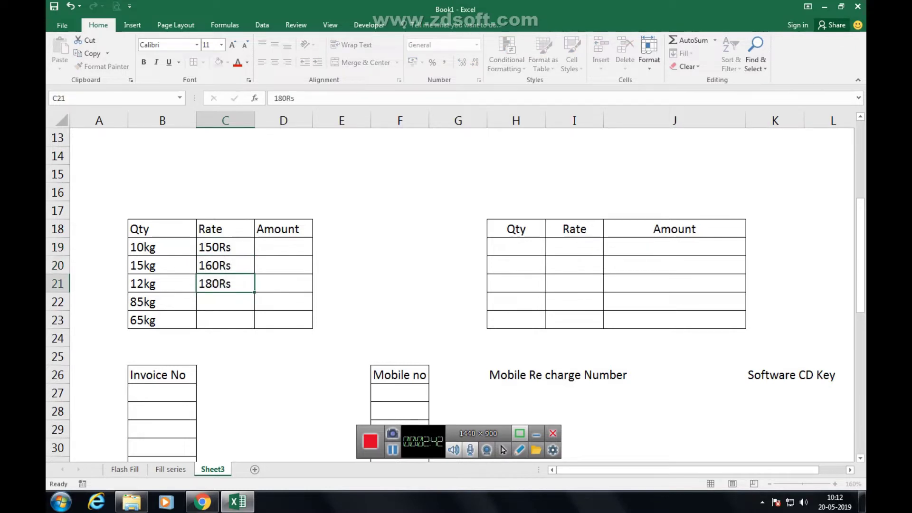
left_click(225, 301)
type("90Rs")
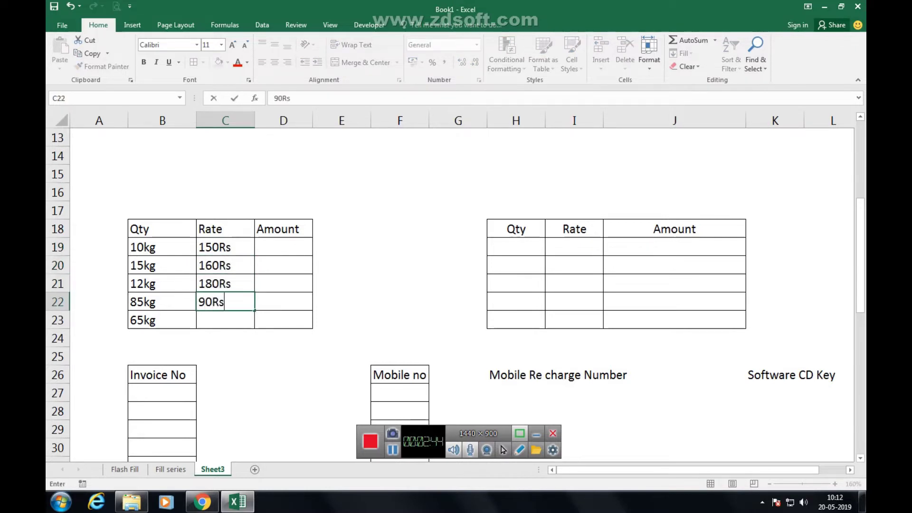
key("Return")
type("150Rs")
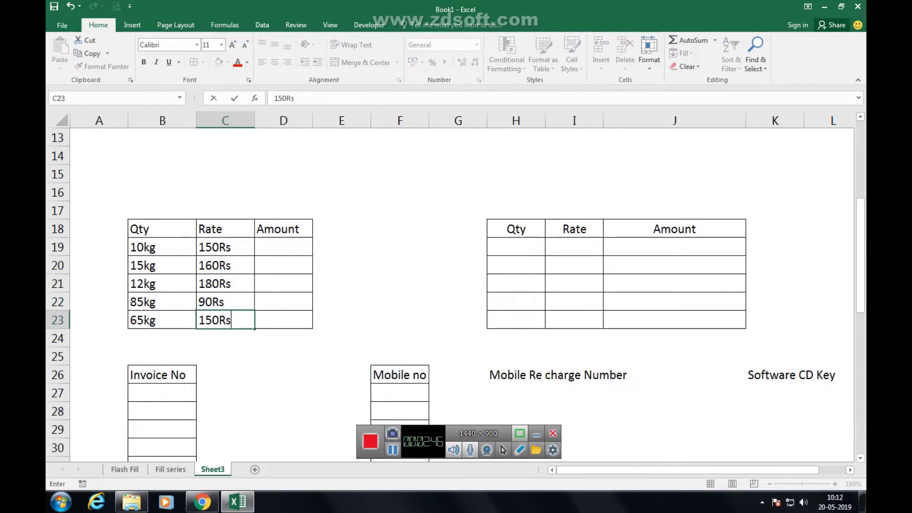
left_click(284, 247)
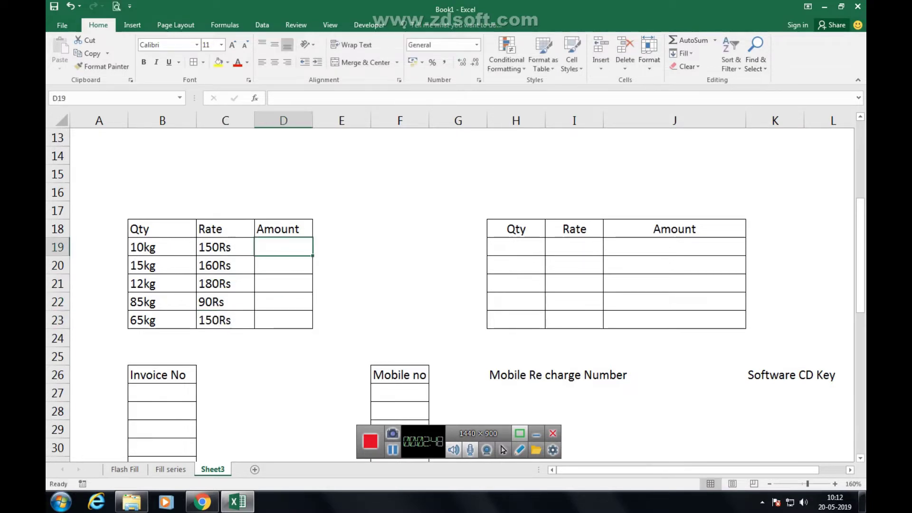
Enter =C19*B19 in D19 and fill it down to D23, giving #VALUE! errors.
type("=C19*")
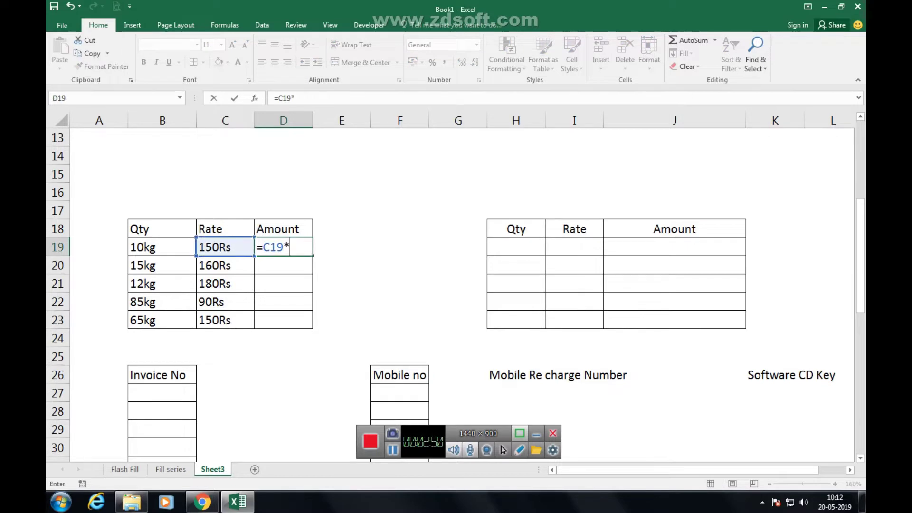
left_click(162, 246)
key("Return")
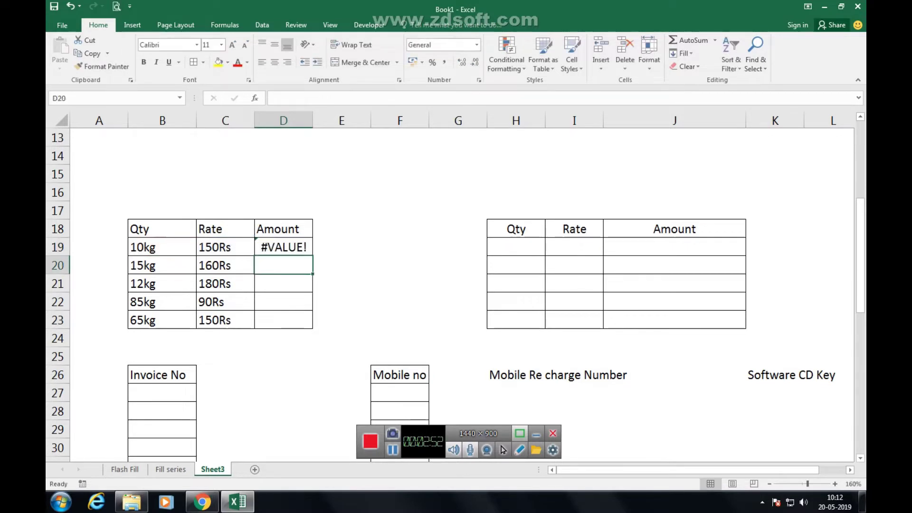
left_click(284, 246)
left_click_drag(312, 255, 313, 327)
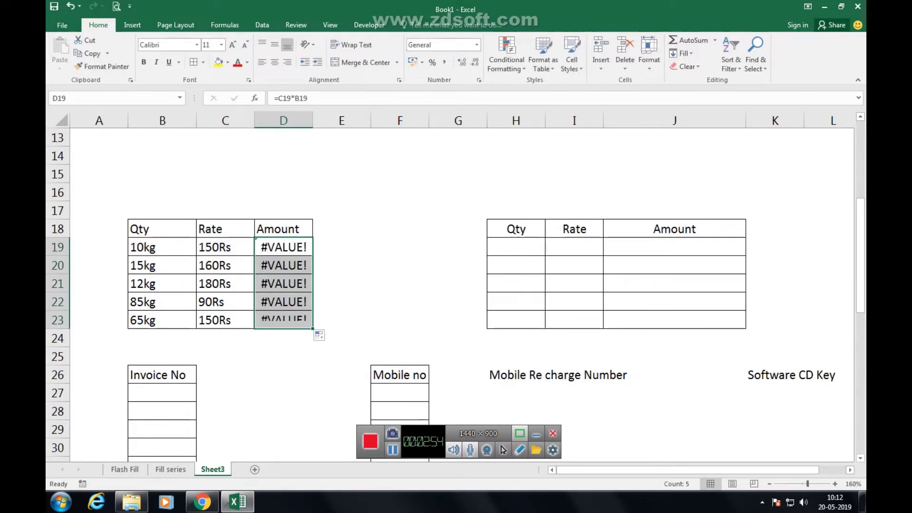
Inspect the 10kg and 150Rs text entries, then select H19:H23.
left_click(162, 246)
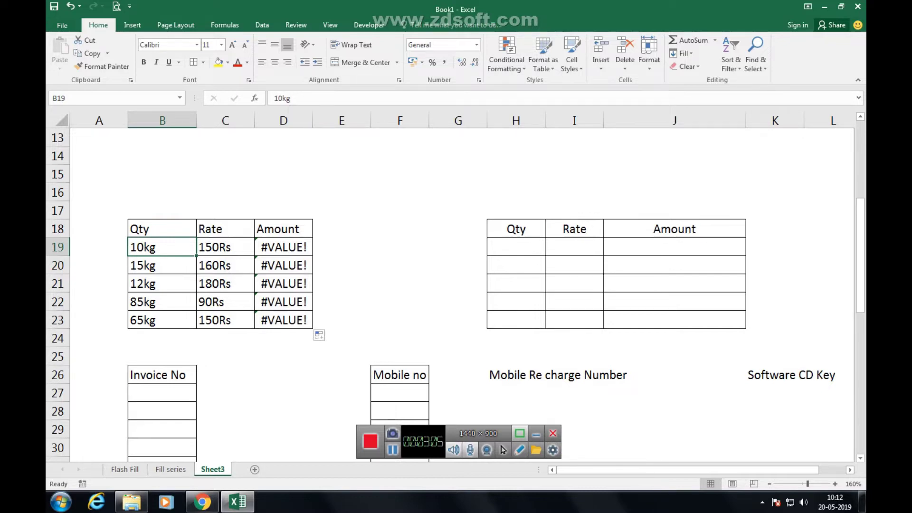
left_click(225, 247)
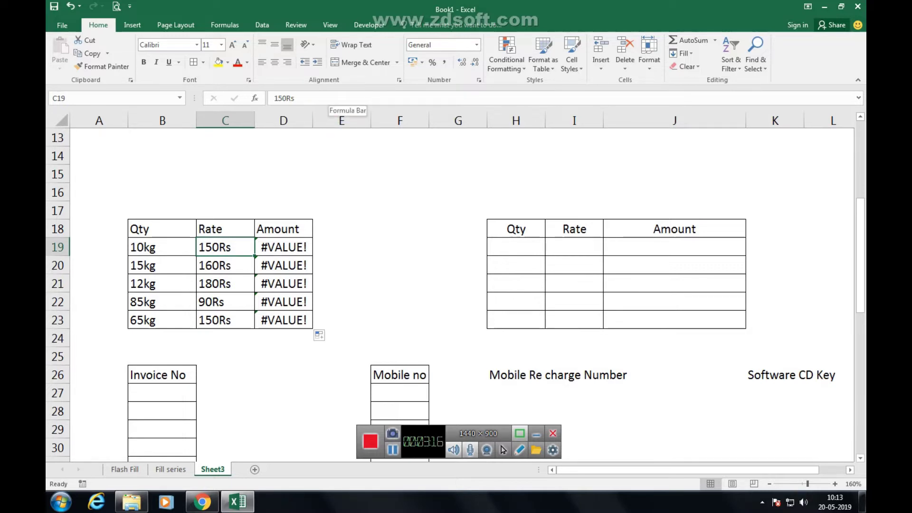
left_click(516, 247)
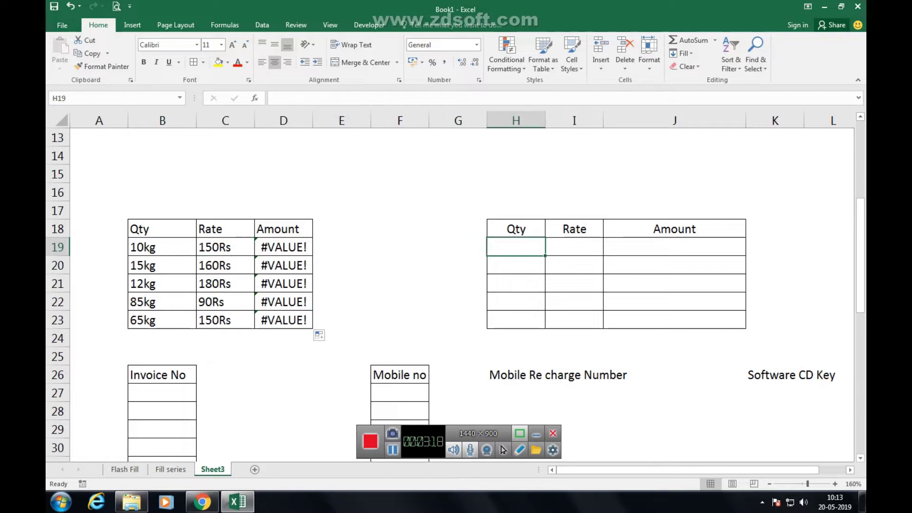
key("shift+Down")
key("shift+Down")
key("shift+Down")
key("shift+Down")
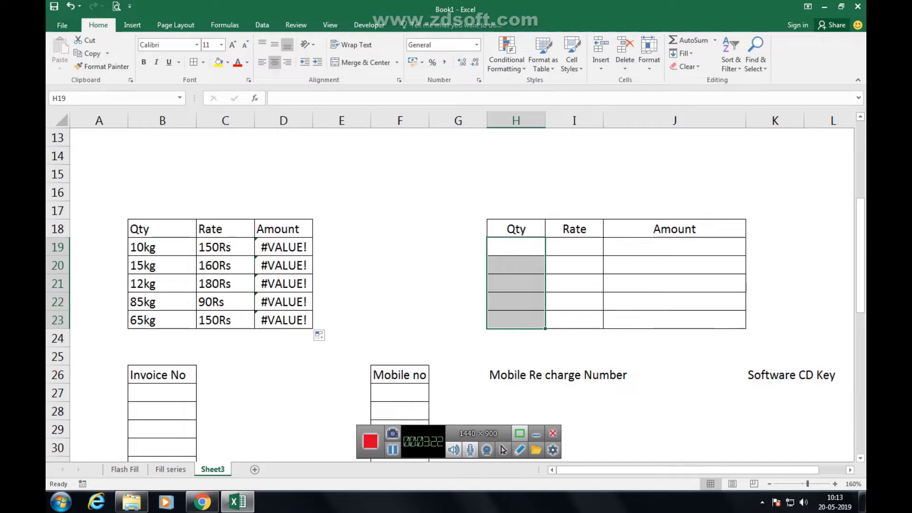
Explore the Format Cells dialog's Number, Font and Alignment tabs without changing anything.
key("ctrl+1")
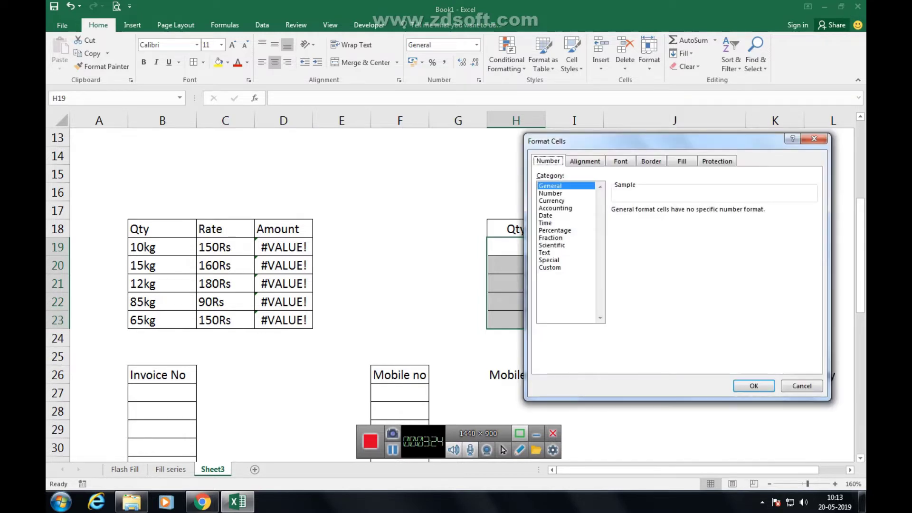
left_click_drag(582, 137, 218, 108)
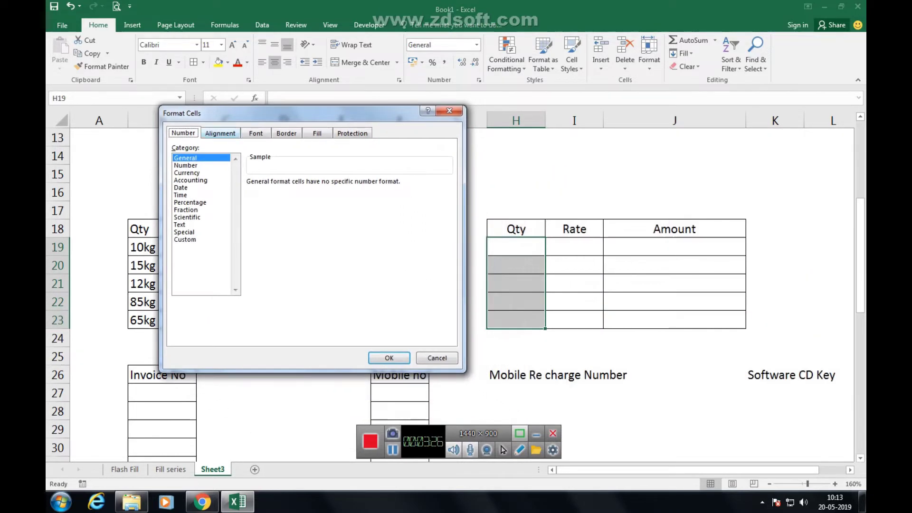
left_click(184, 239)
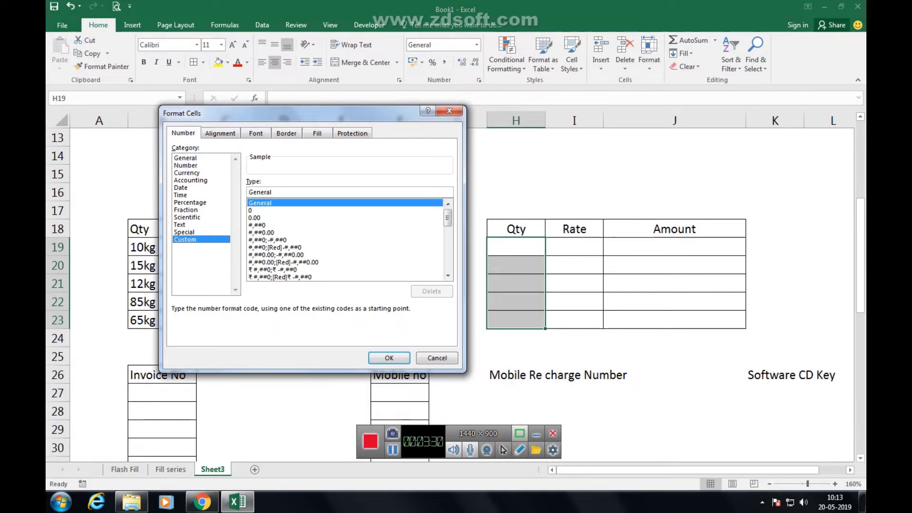
key("Return")
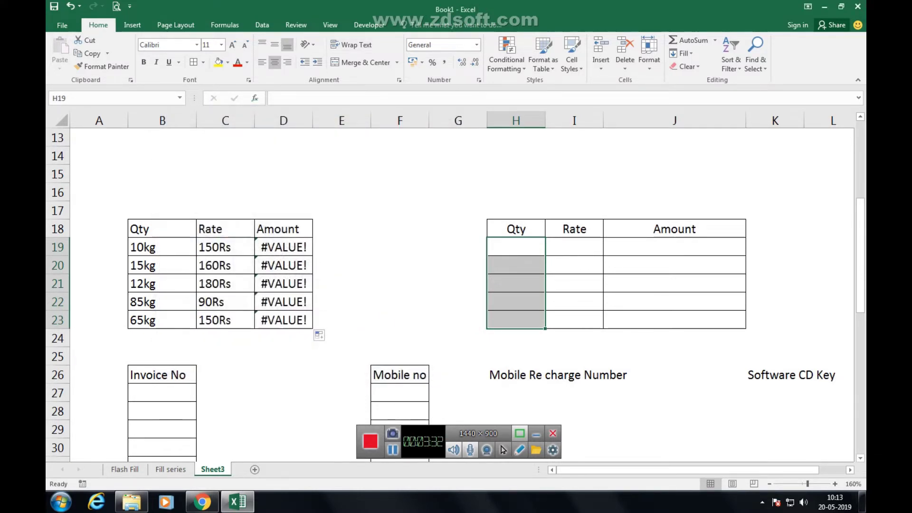
left_click(249, 80)
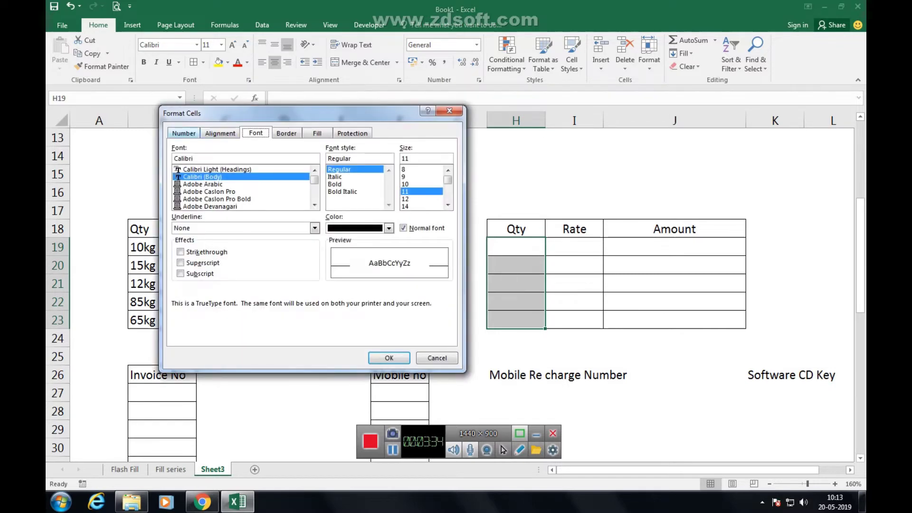
key("ctrl+shift+Tab")
key("ctrl+shift+Tab")
key("ctrl+shift+Tab")
left_click(184, 239)
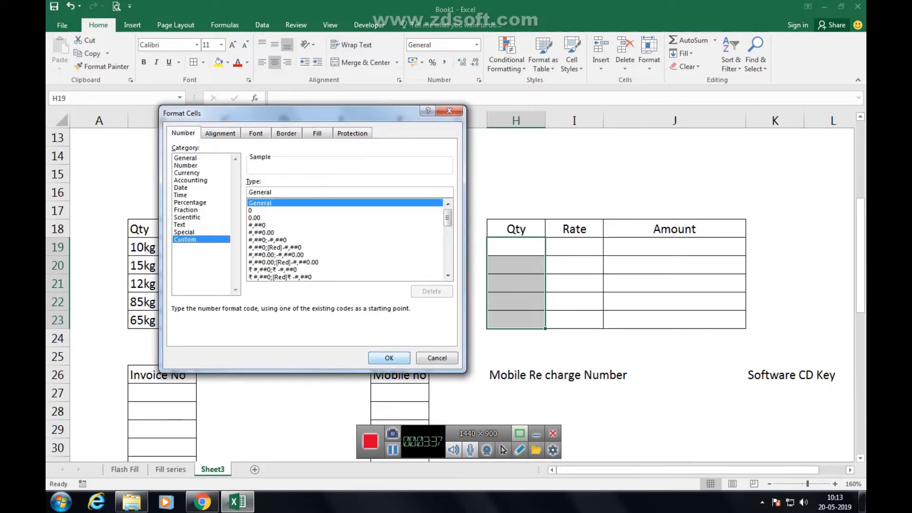
key("Return")
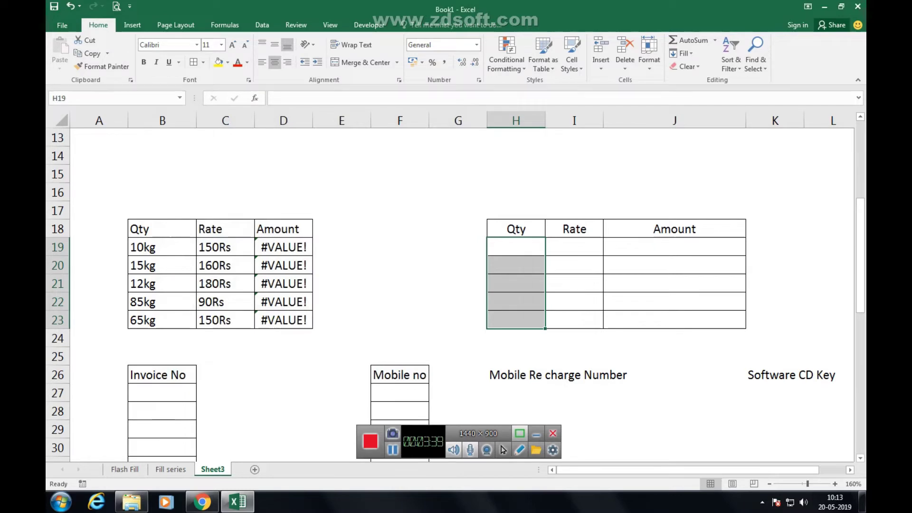
left_click(399, 80)
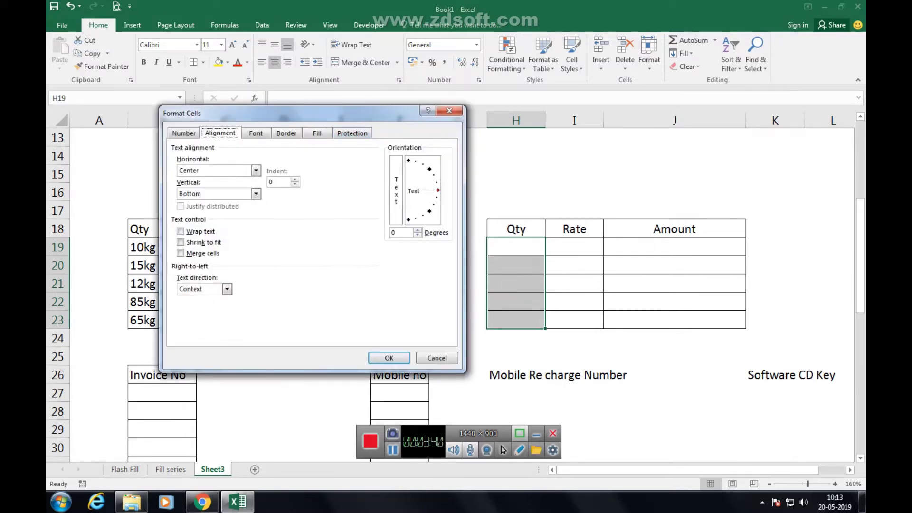
key("ctrl+shift+Tab")
key("End")
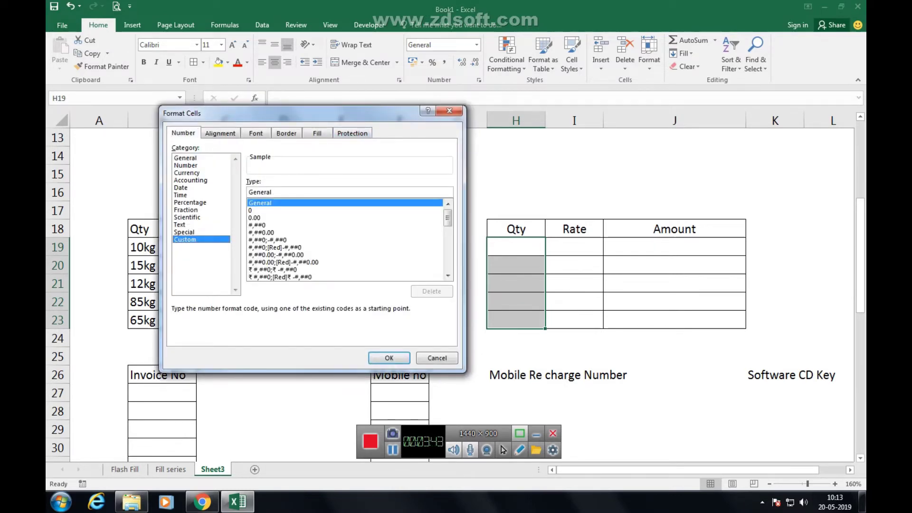
key("Escape")
left_click(479, 79)
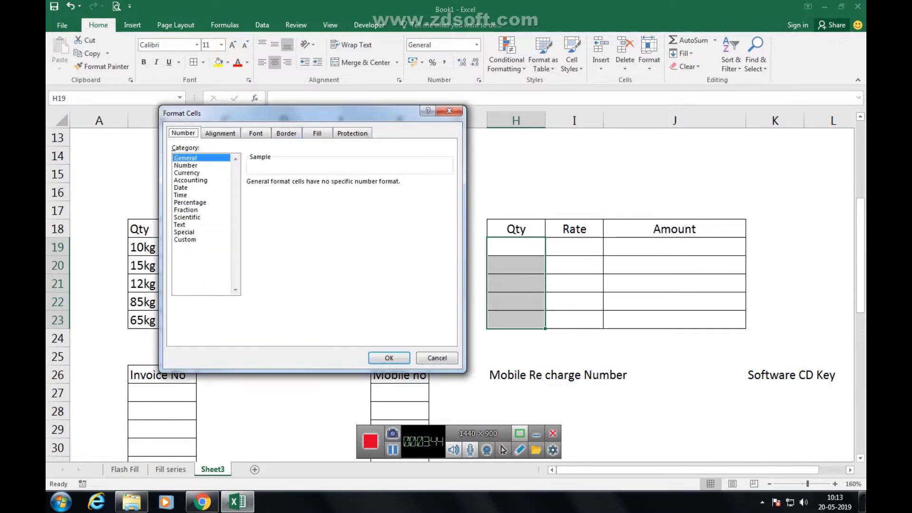
left_click(201, 239)
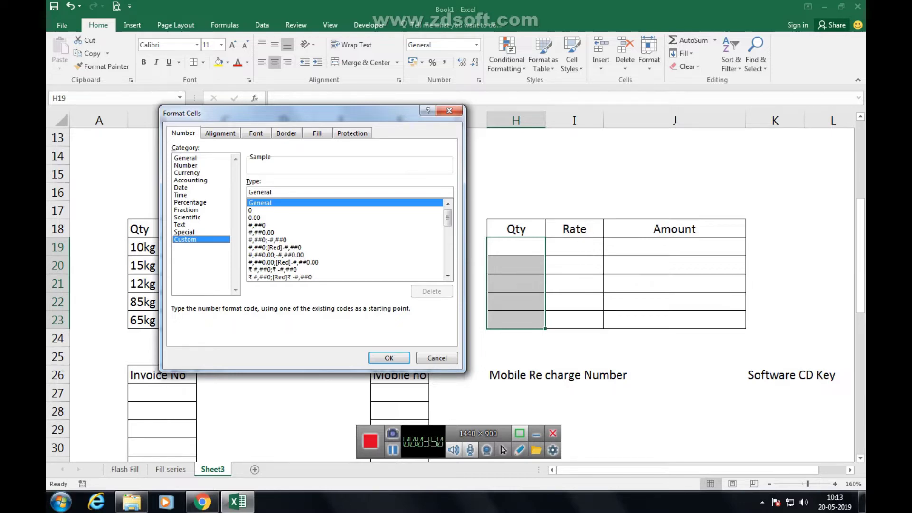
key("Escape")
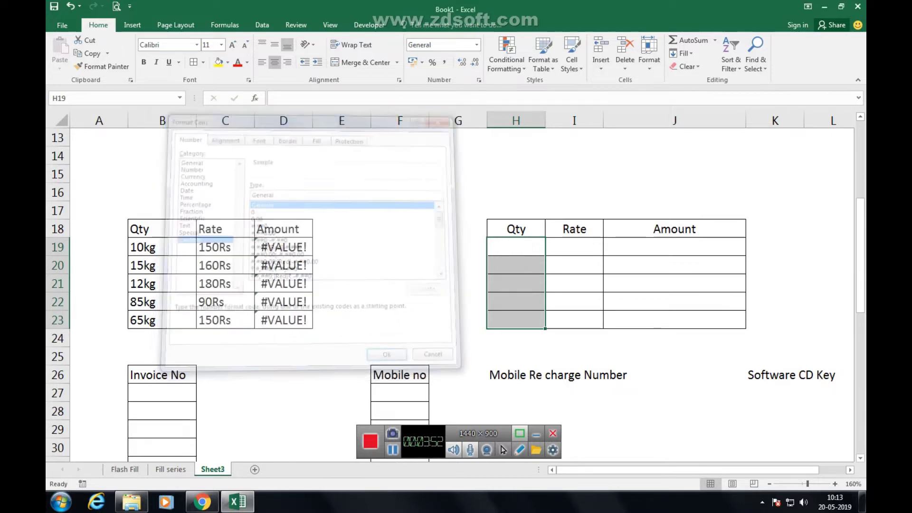
Apply the custom number format 00 "Kg" to H19:H23.
key("ctrl+1")
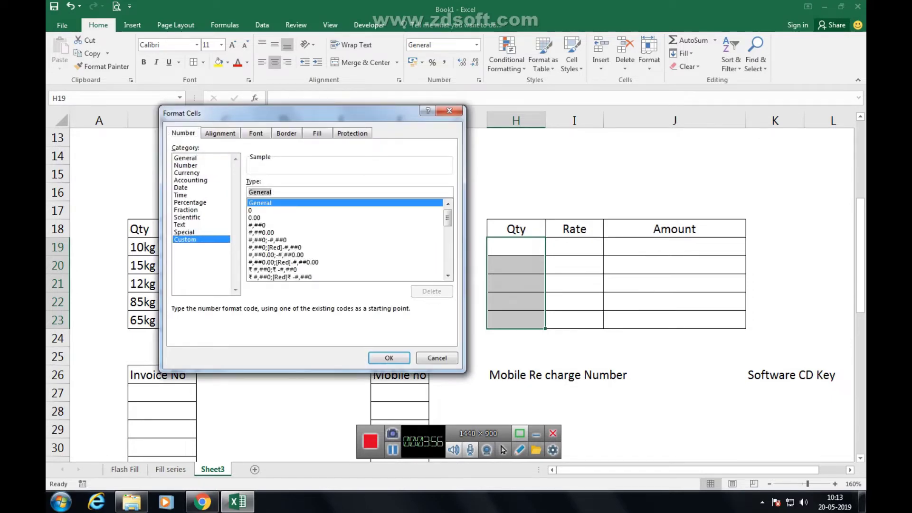
left_click_drag(238, 112, 290, 134)
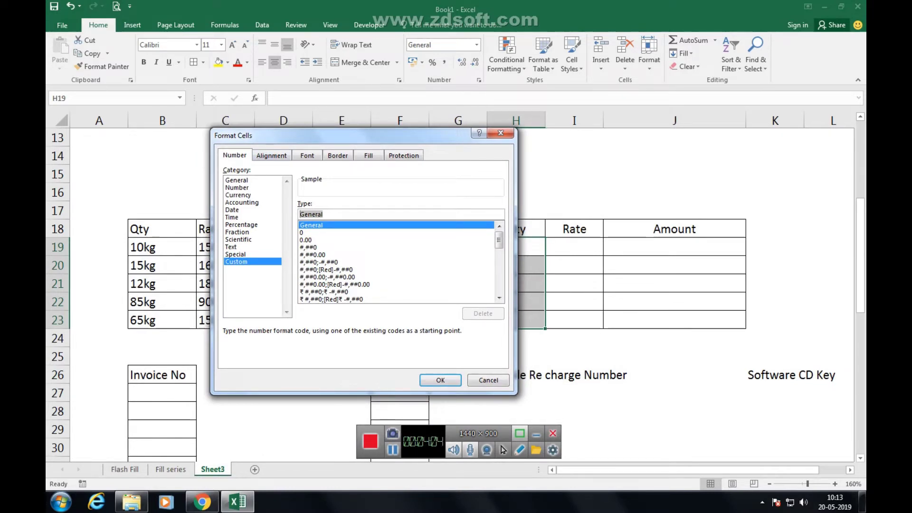
type("00")
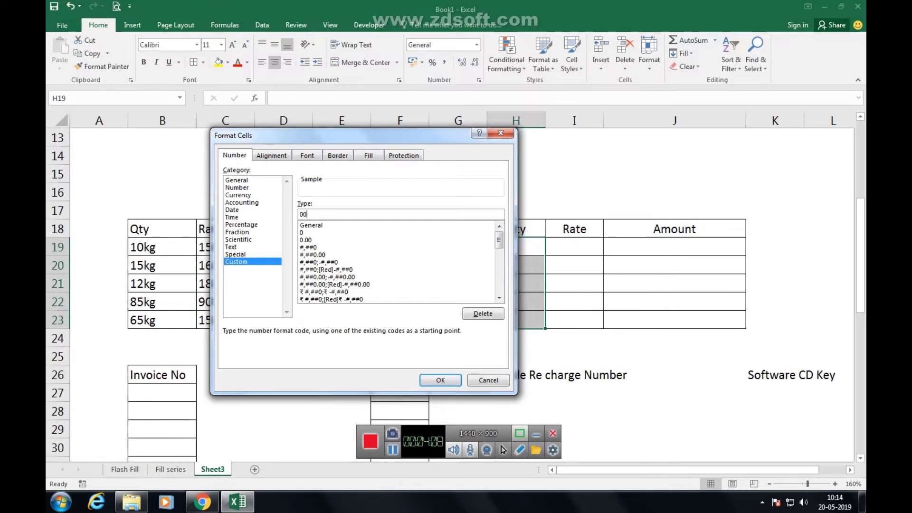
type(" \"Kg\"")
key("Return")
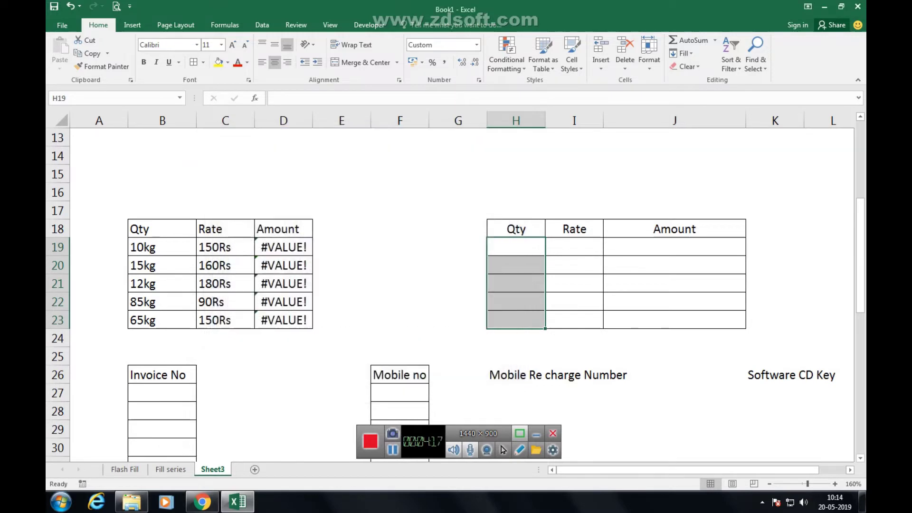
left_click_drag(574, 247, 574, 320)
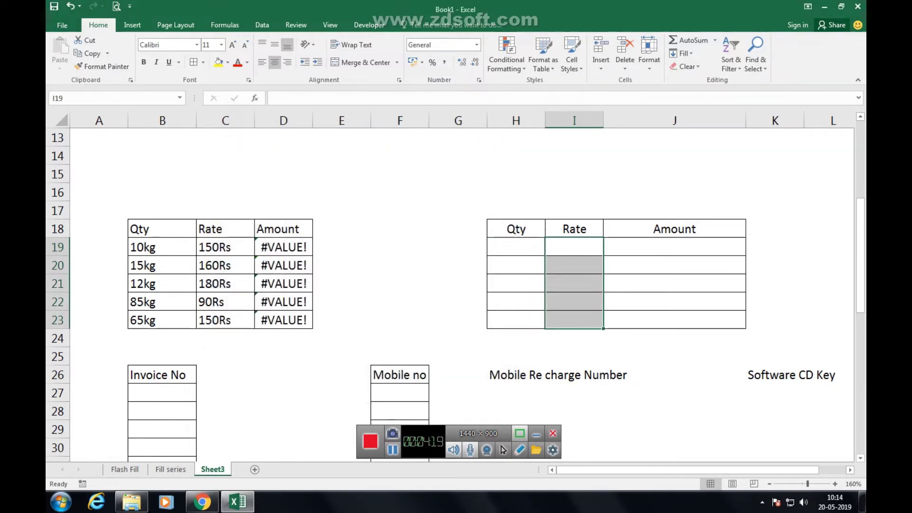
Give the Rate cells I19:I23 the custom number format 000 "Rs".
key("ctrl+1")
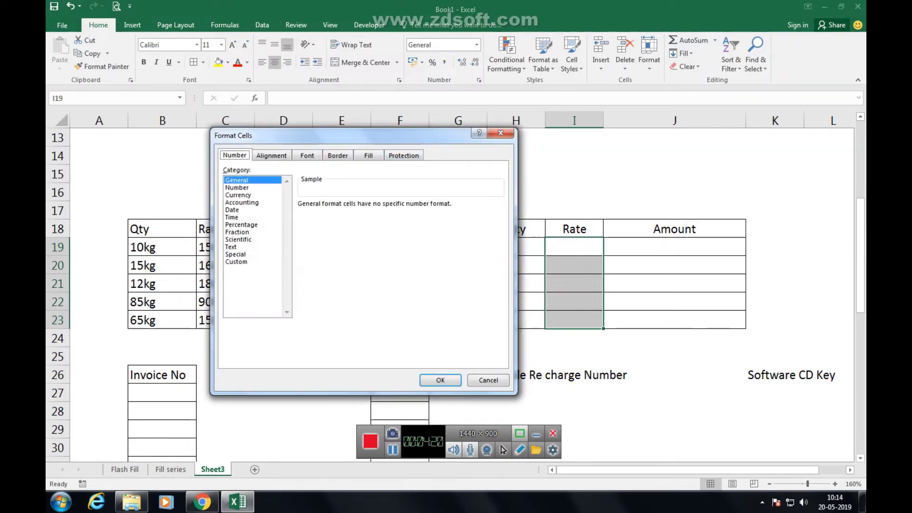
left_click_drag(380, 133, 441, 119)
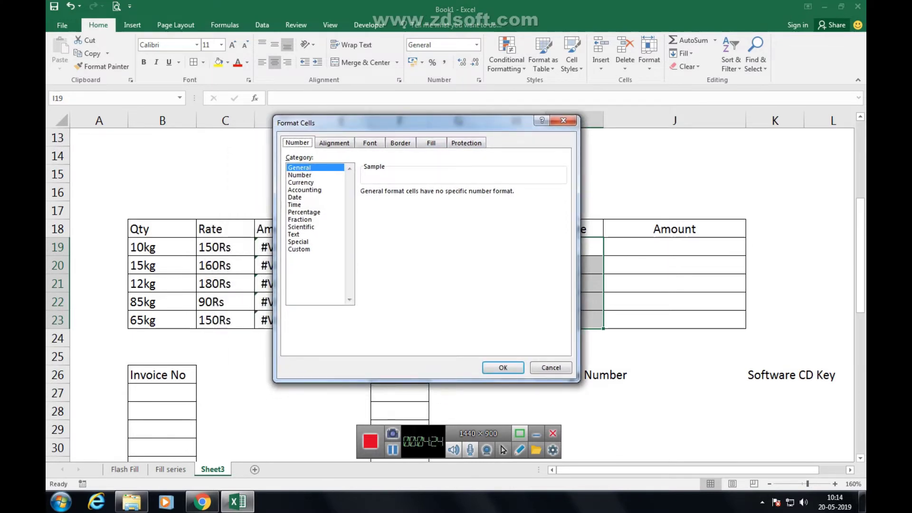
left_click(299, 249)
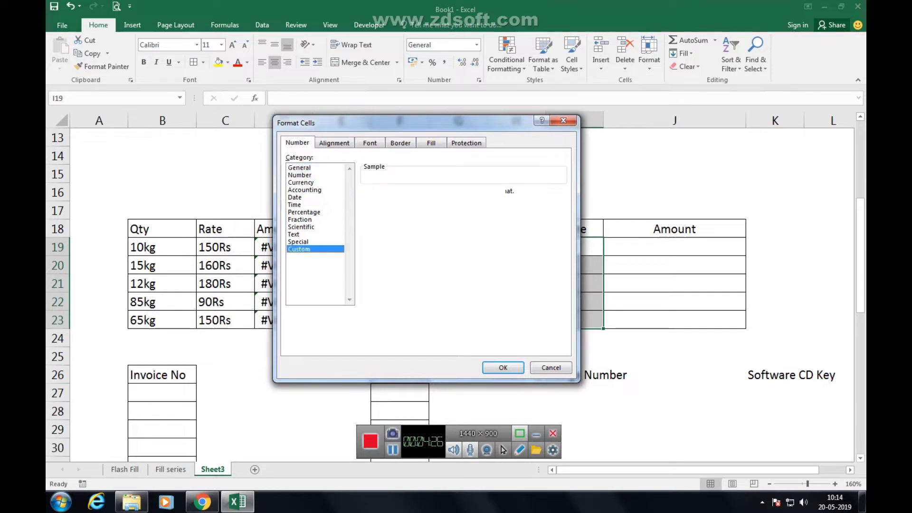
double_click(374, 202)
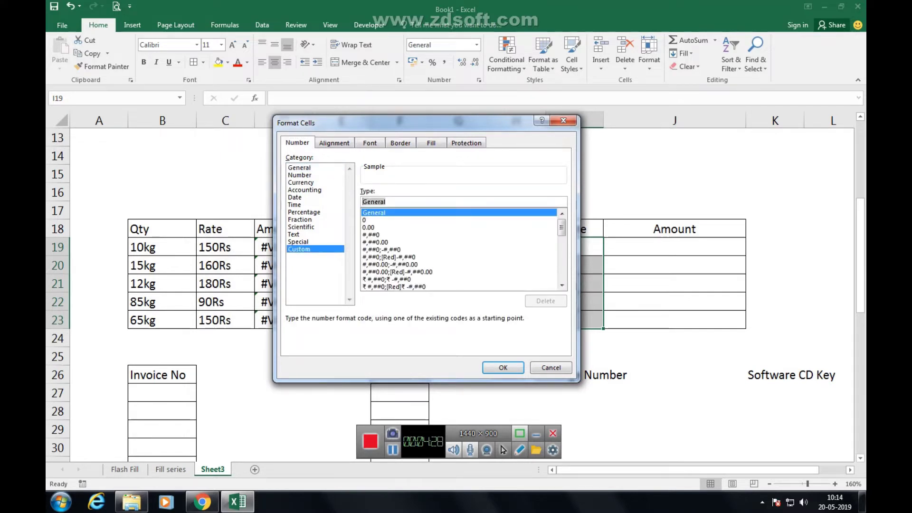
type("000")
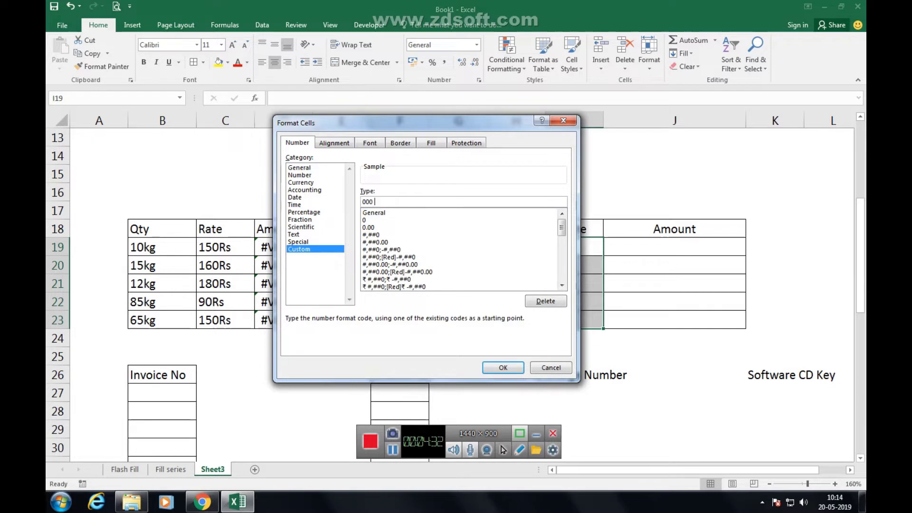
type(" \"Rs\"")
key("Return")
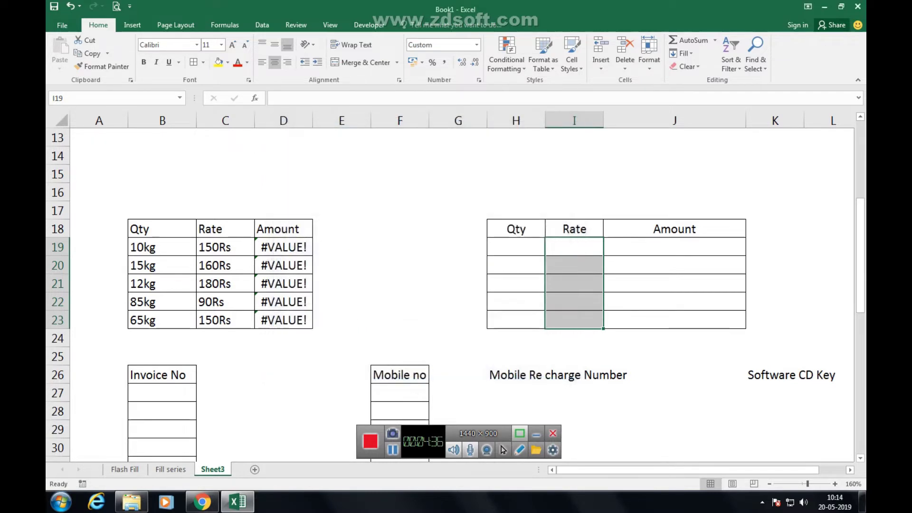
left_click(516, 246)
Enter quantities 10, 20, 30, 50 and 60 in H19:H23.
type("10")
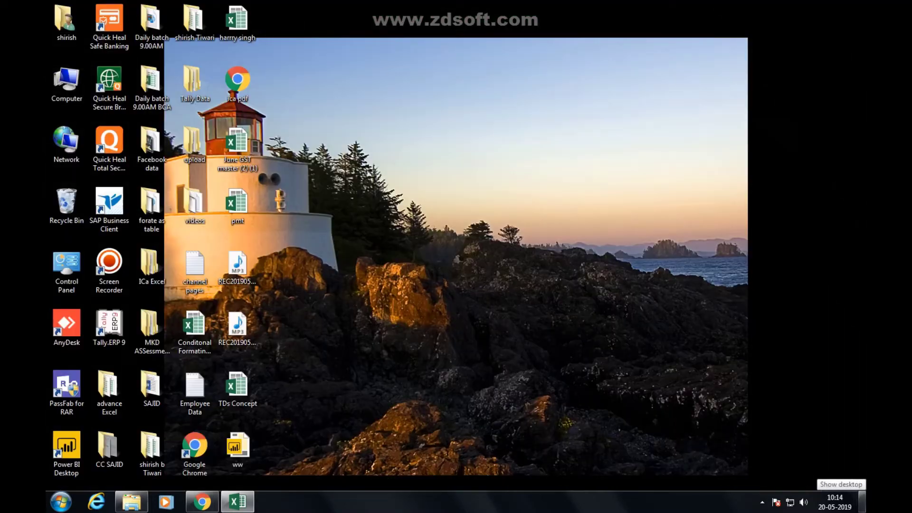
key("Return")
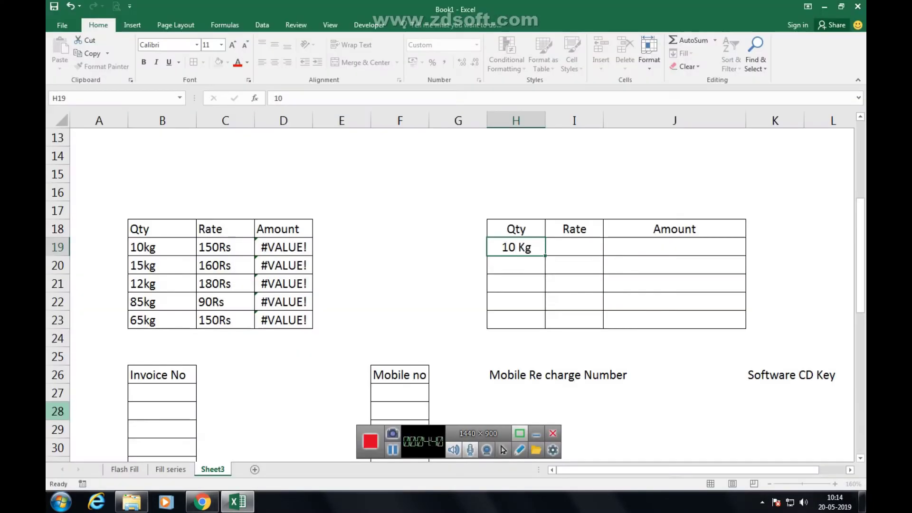
type("20")
key("Return")
type("30 Kg")
key("Return")
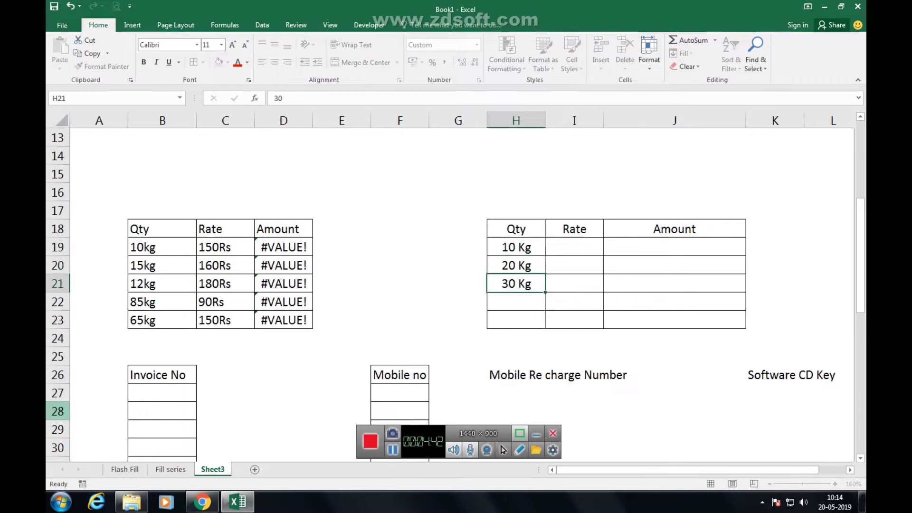
type("50")
key("Return")
type("60")
key("Return")
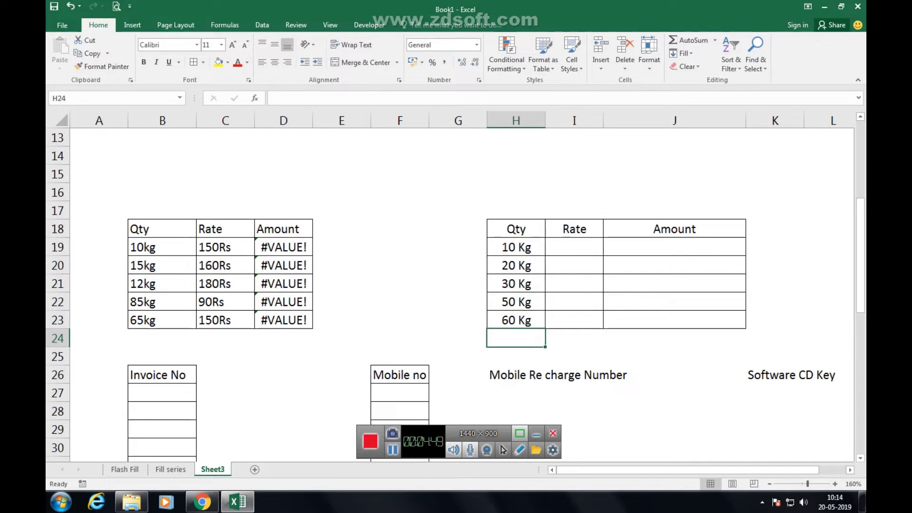
Enter rates 150, 160, 140, 160 and 250 in I19:I23.
left_click(574, 247)
type("150")
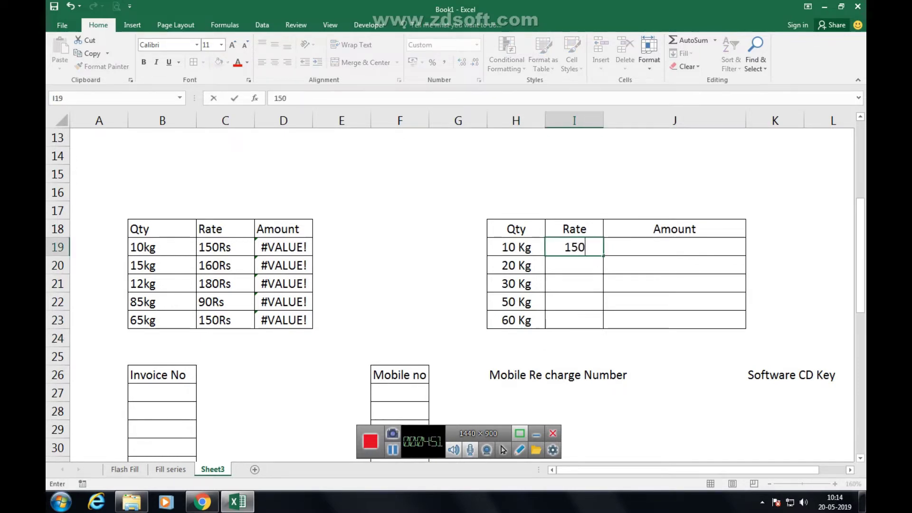
key("Return")
type("160")
key("Return")
type("140")
key("Return")
type("160")
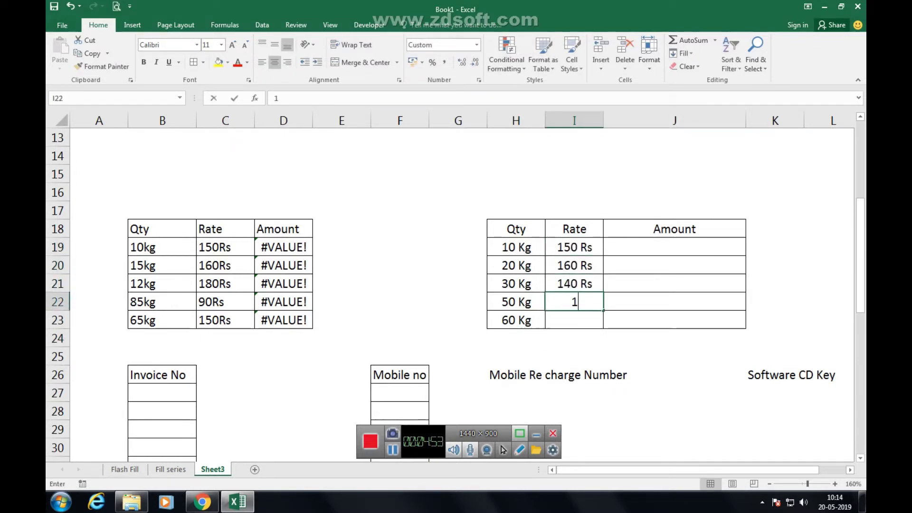
key("Return")
type("250")
key("Return")
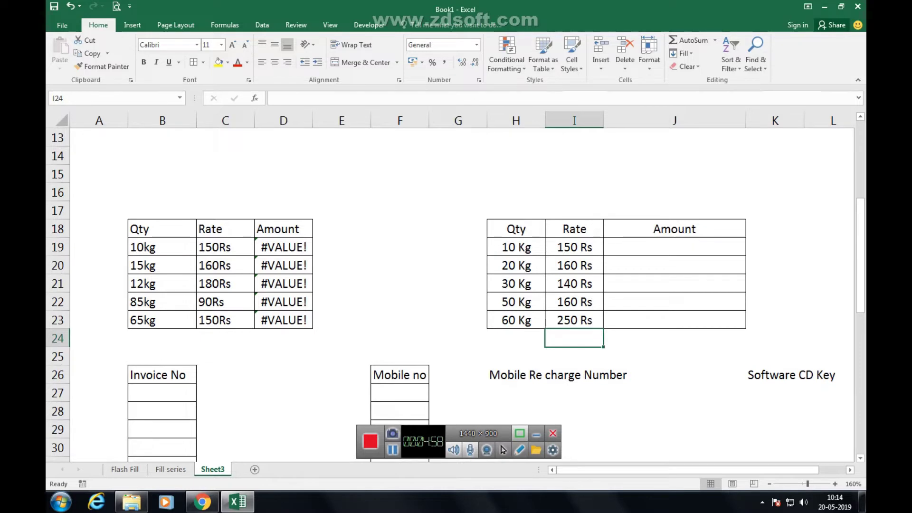
left_click(674, 247)
type("=")
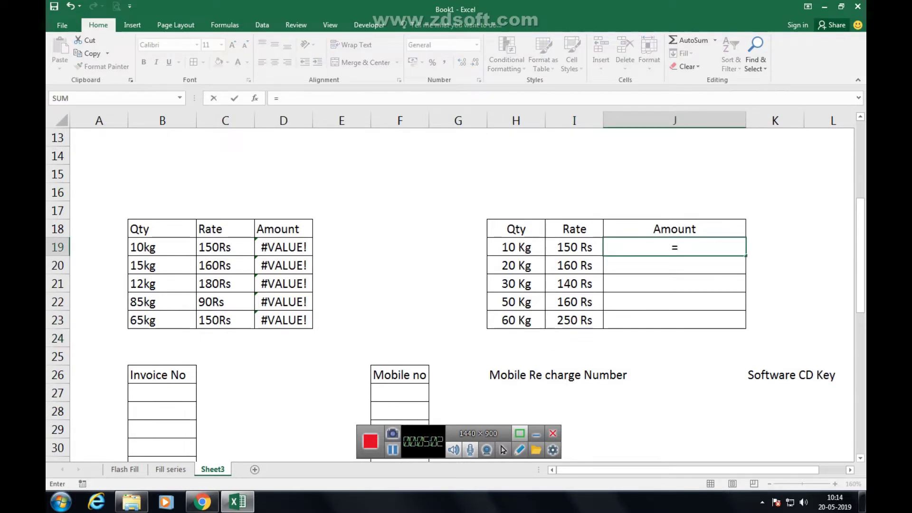
Enter =H19*I19 in J19 and fill it down to J23, giving 1500 through 15000.
left_click(516, 247)
type("*")
left_click(574, 246)
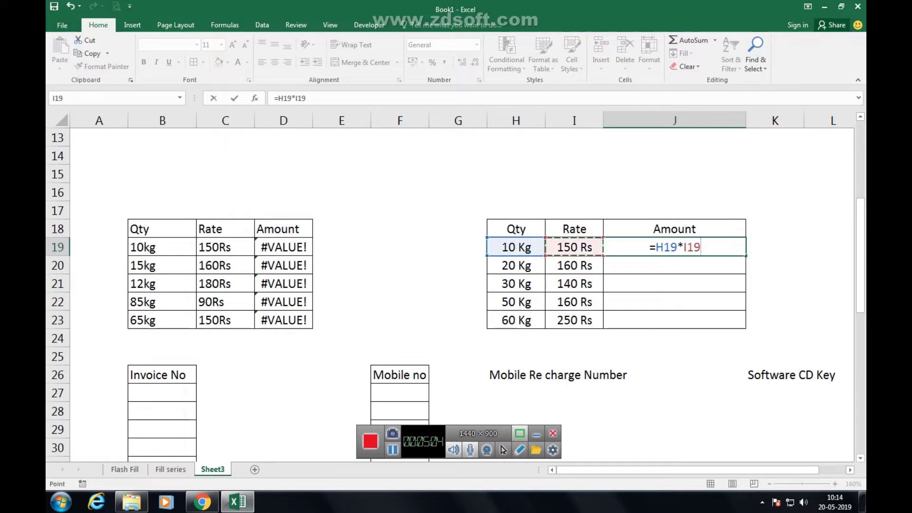
key("Return")
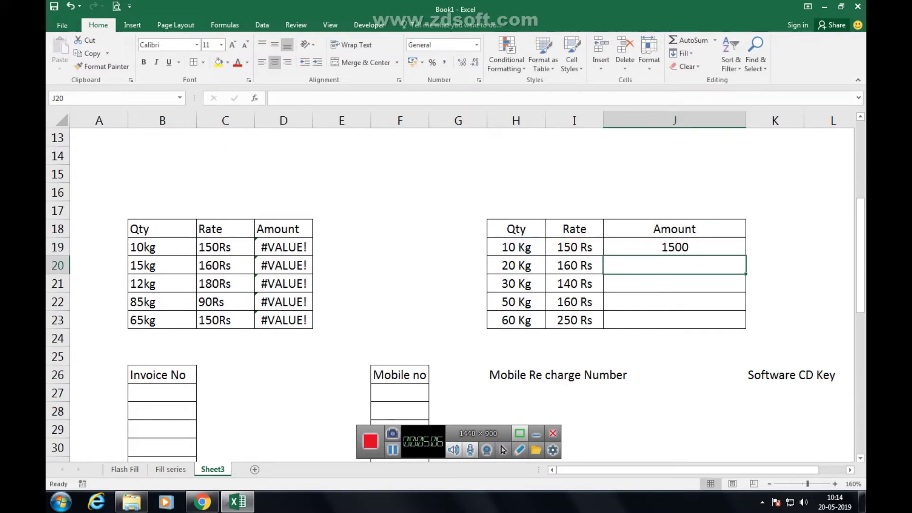
left_click(674, 247)
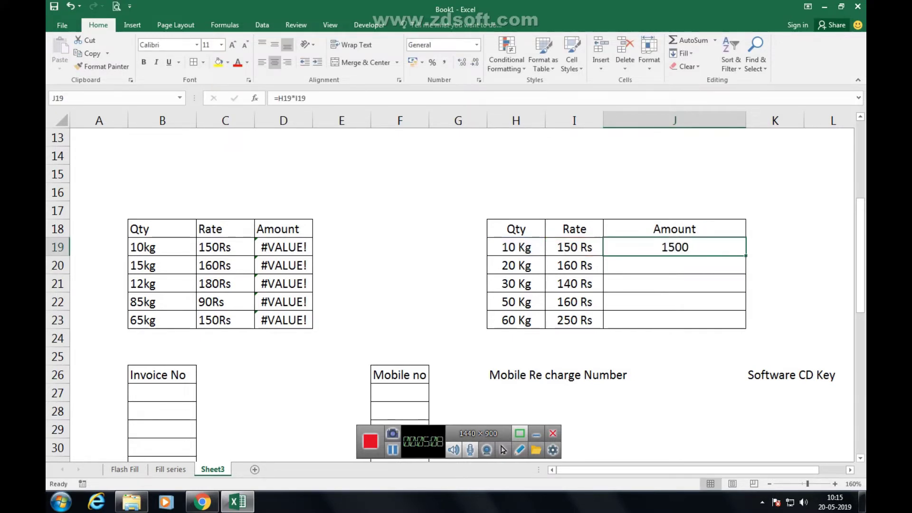
left_click_drag(746, 255, 745, 327)
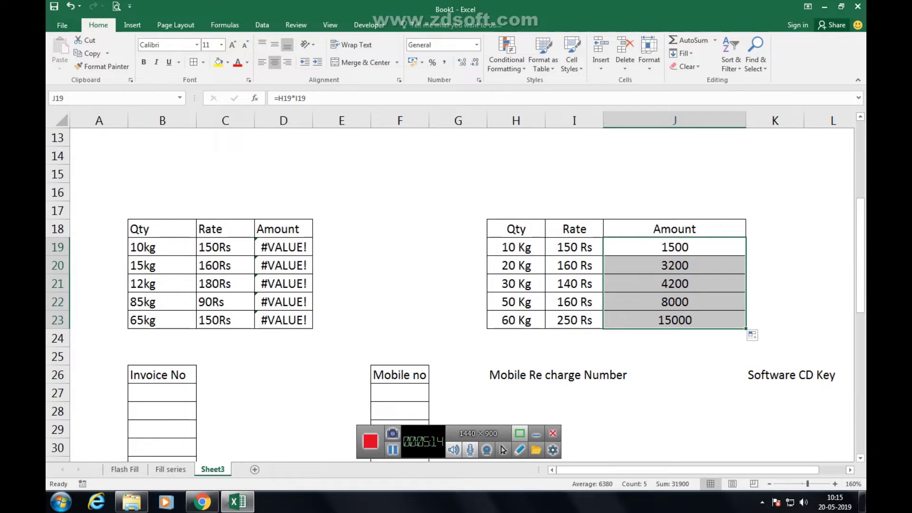
left_click(516, 247)
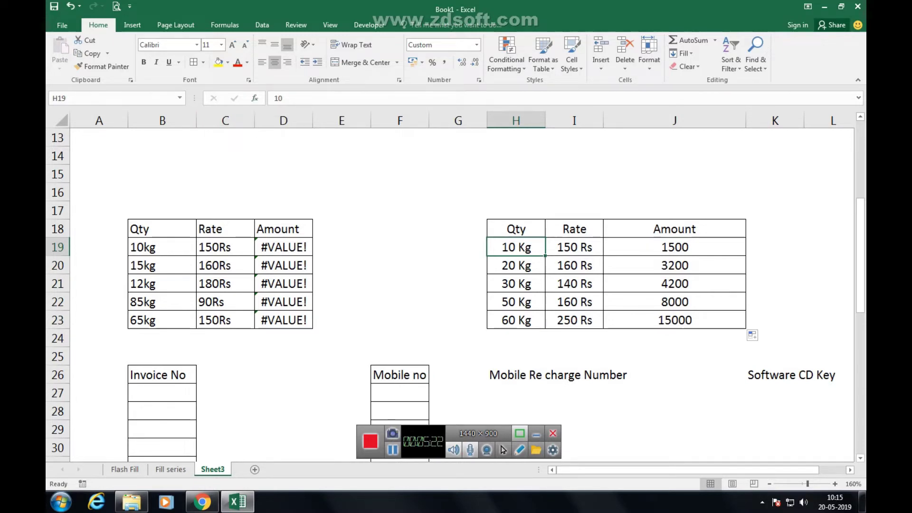
left_click(574, 247)
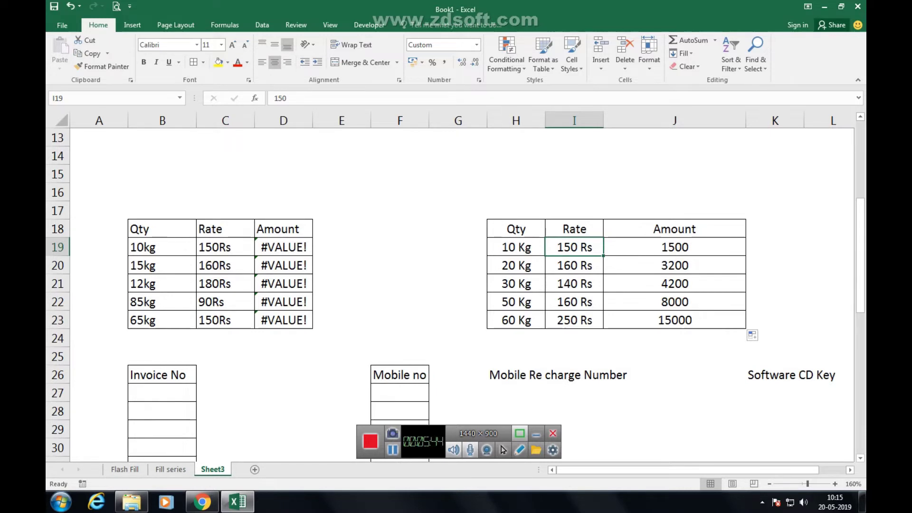
key("shift+Down")
key("shift+Down")
key("shift+Down")
key("shift+Down")
key("shift+Up")
key("shift+Up")
key("shift+Up")
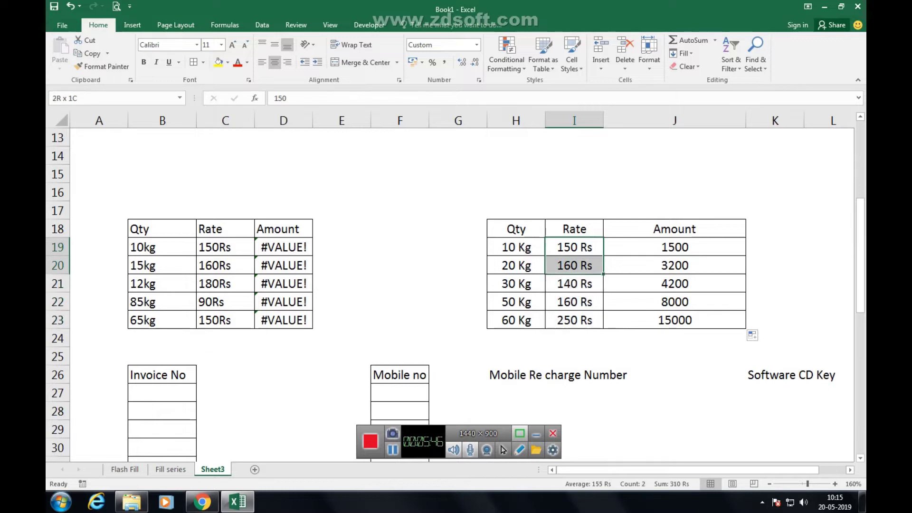
key("shift+Down")
key("shift+Down")
key("shift+Down")
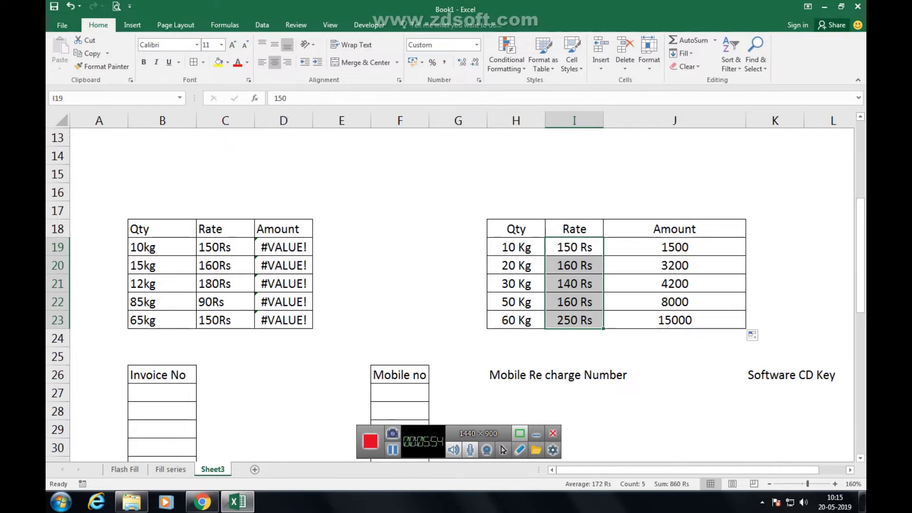
left_click_drag(161, 247, 284, 320)
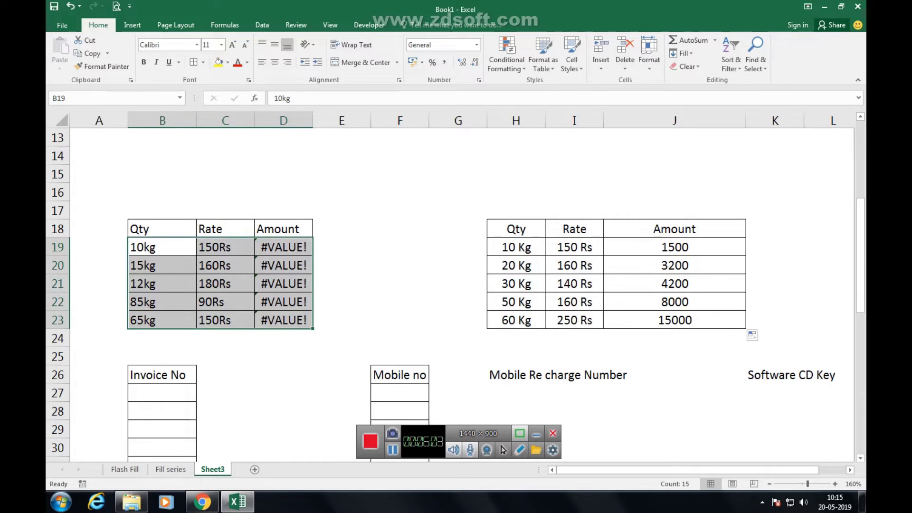
Widen column B and type the sample invoice code ica/1250/19-20 in B25.
scroll(455, 294, "down", 3)
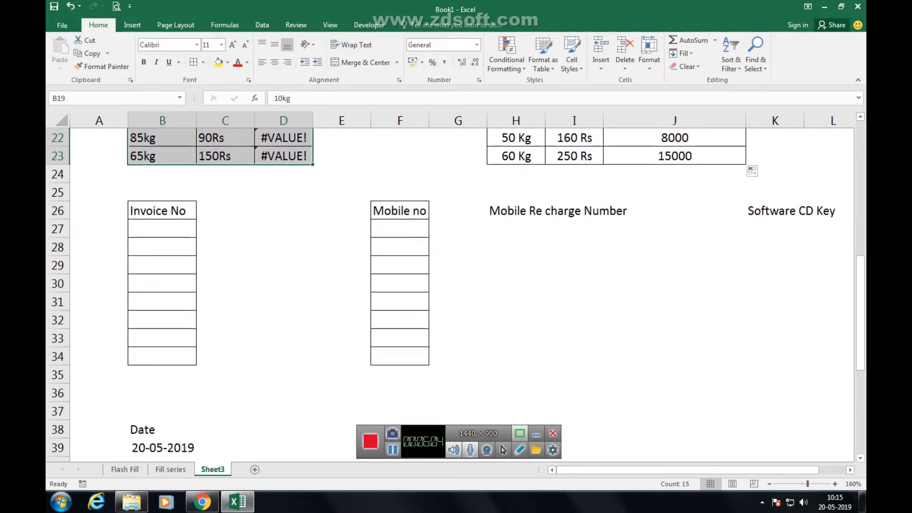
left_click_drag(161, 228, 162, 356)
left_click_drag(196, 121, 215, 121)
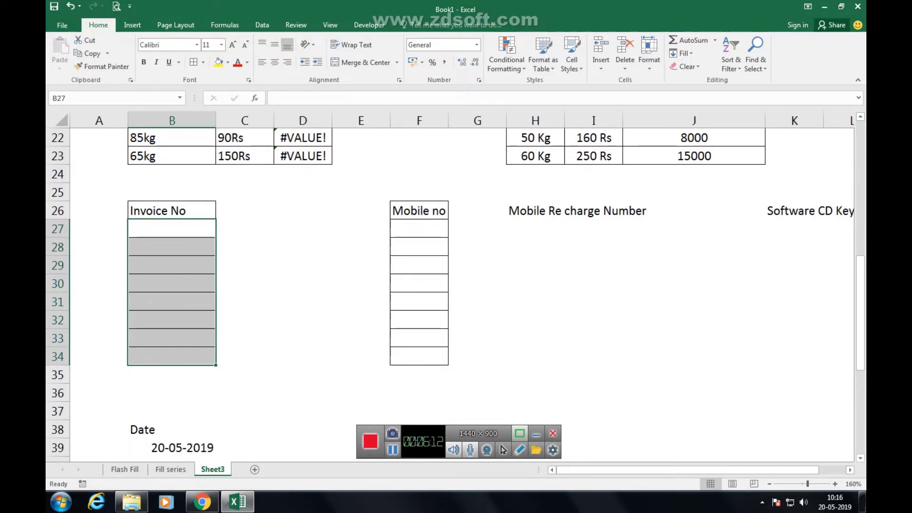
left_click(171, 192)
type("i")
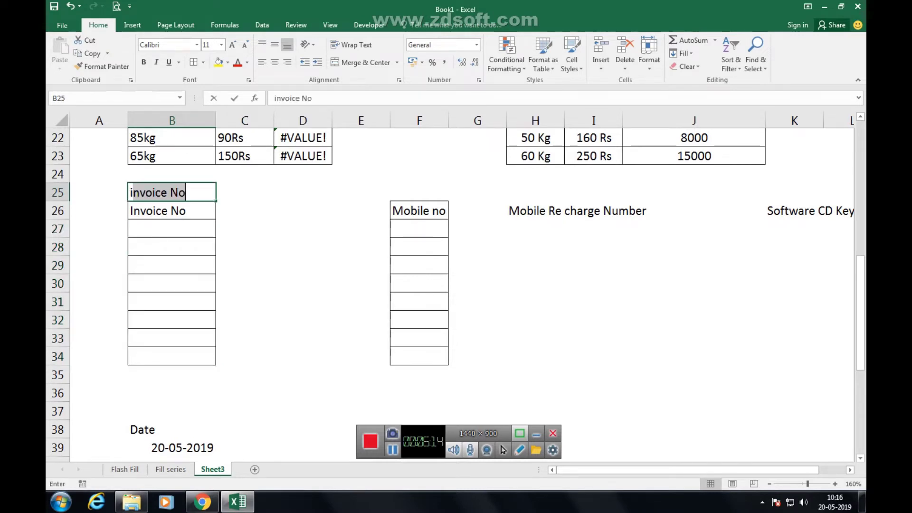
type("ca/12")
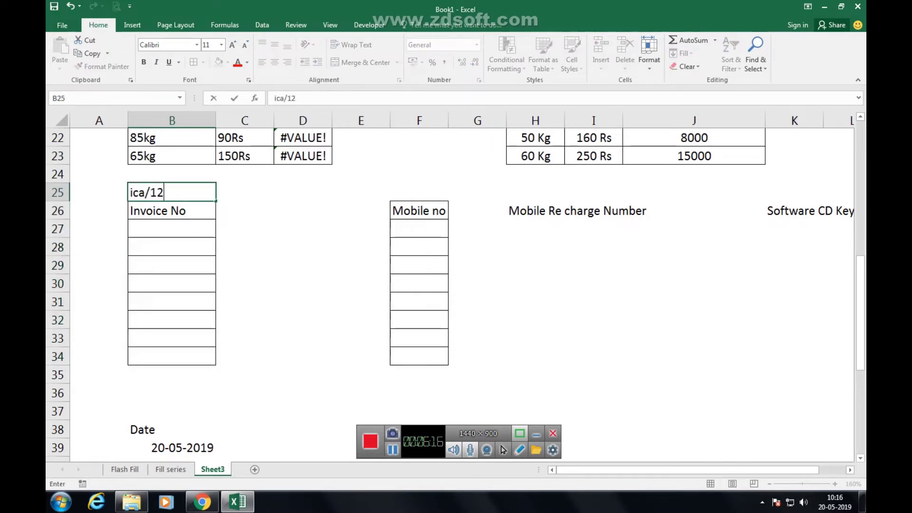
type("50/19-20")
key("Return")
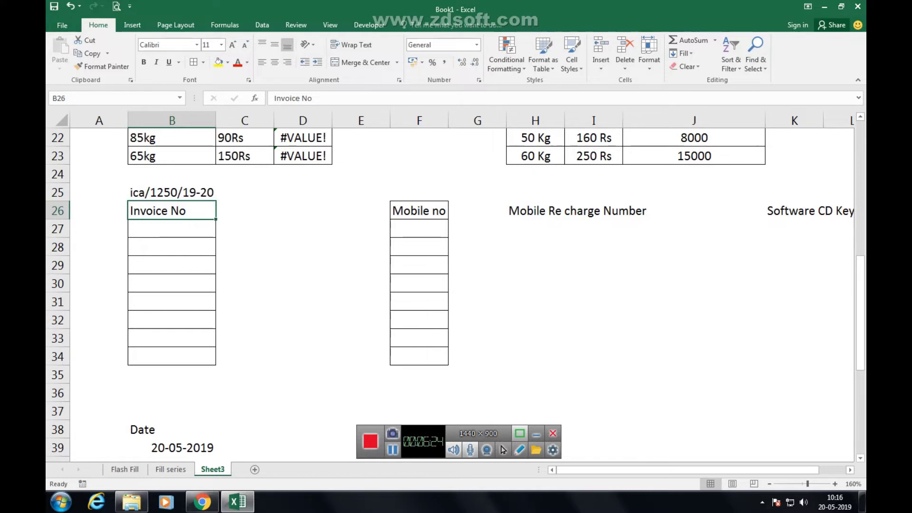
left_click(171, 228)
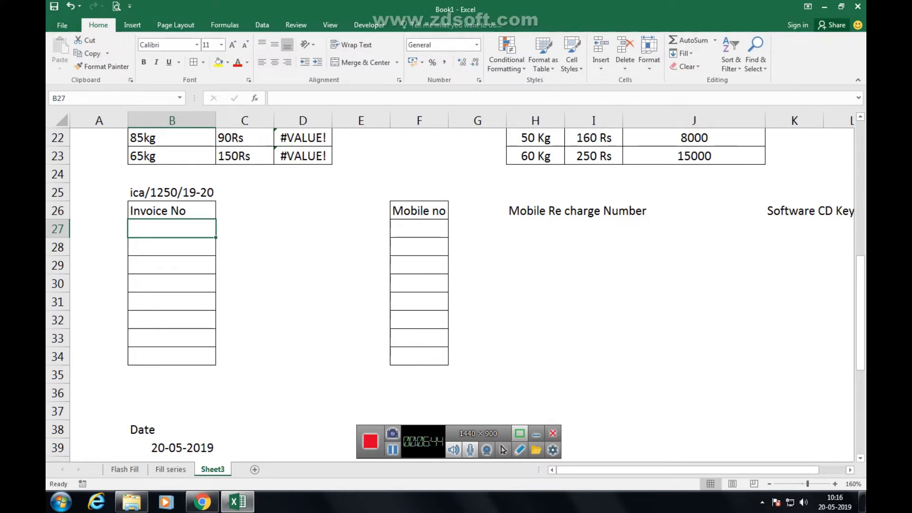
Give B27:B34 the custom number format "ICA/"0000"/19-20" in place of General.
left_click_drag(171, 228, 172, 356)
key("ctrl+1")
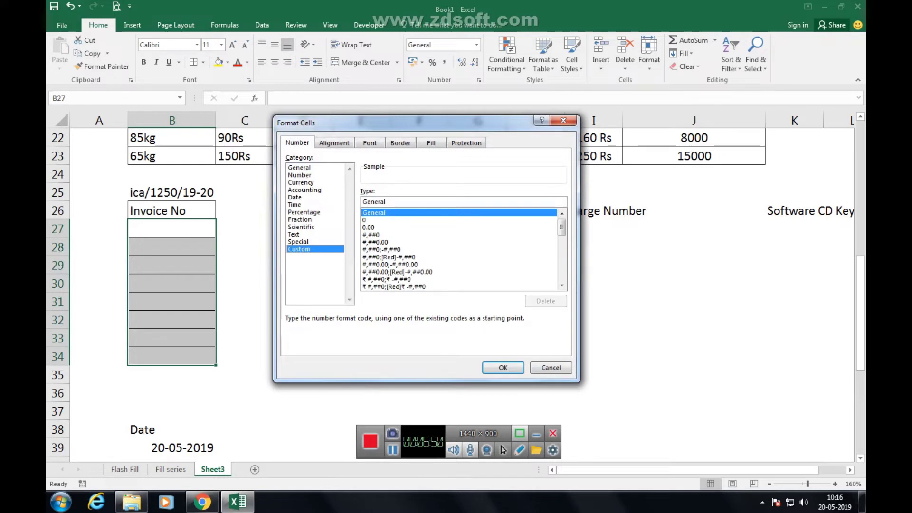
left_click_drag(386, 202, 362, 201)
type("\"ICA")
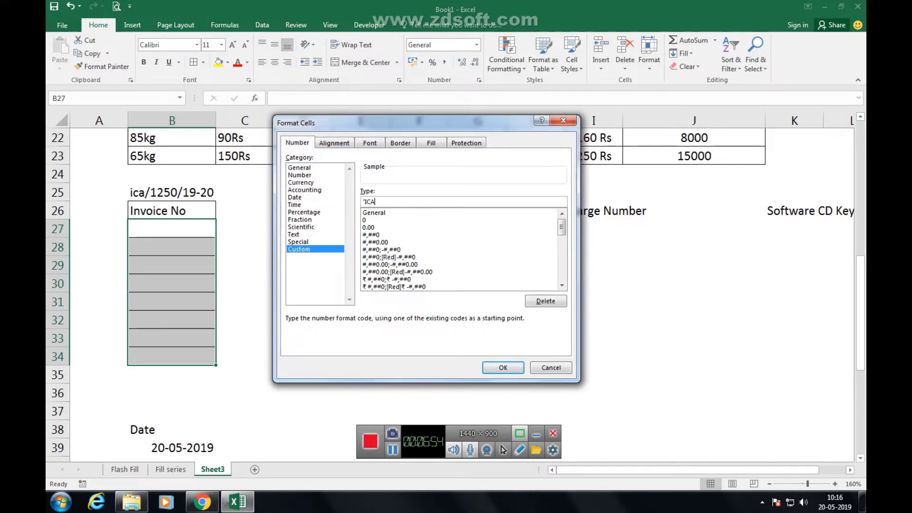
type("/\"0000\"/19-20\"")
key("Return")
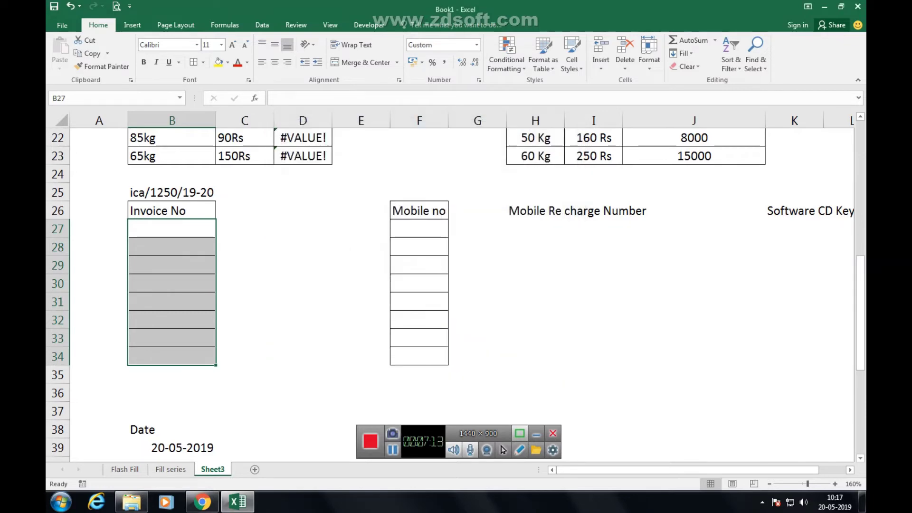
Enter invoice numbers 1250, 125, 125, 1254, 1255, 1256, 1589 and 2541 into B27:B34.
type("1250")
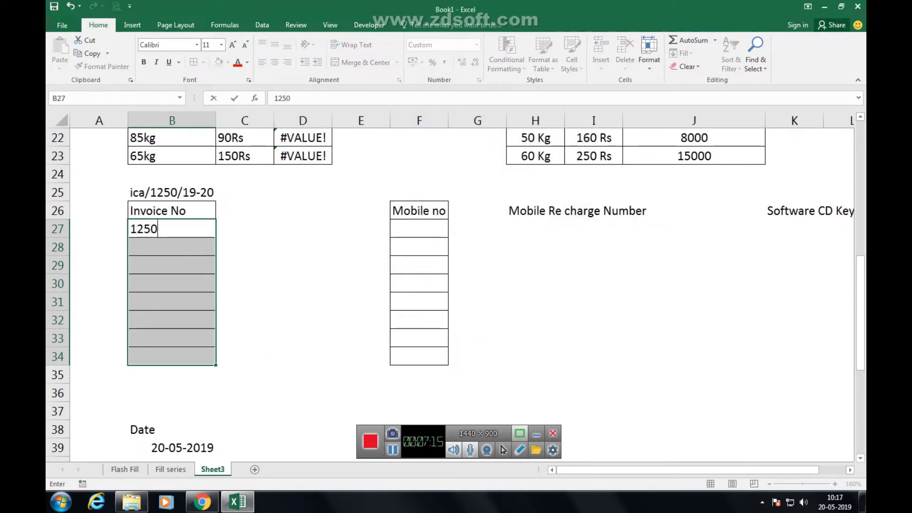
mouse_move(862, 501)
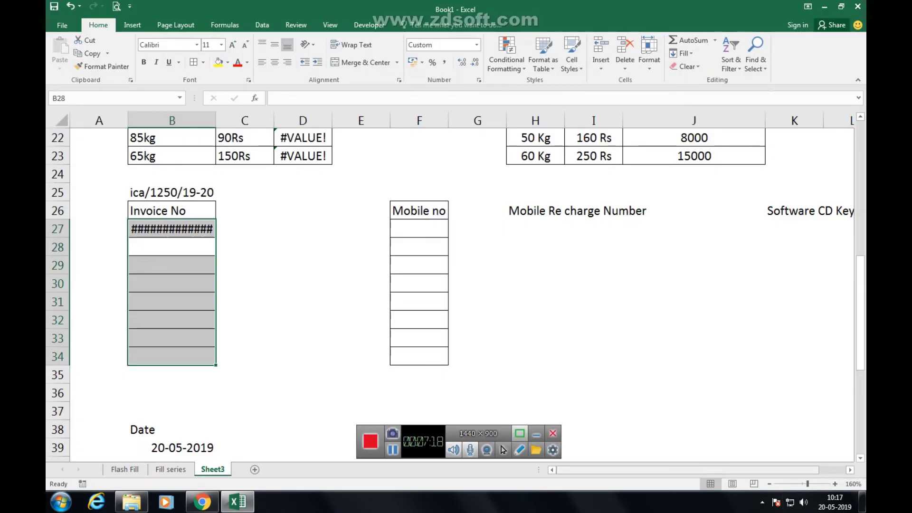
type("125")
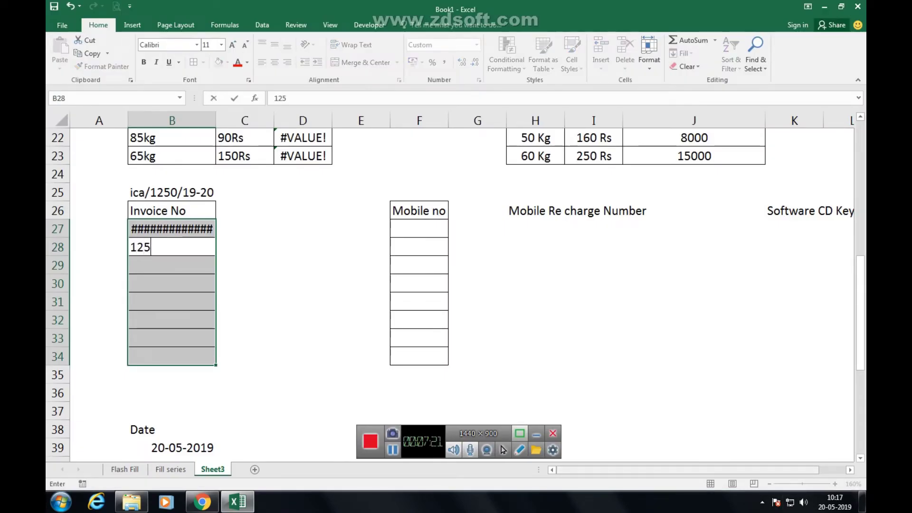
key("Return")
type("1253")
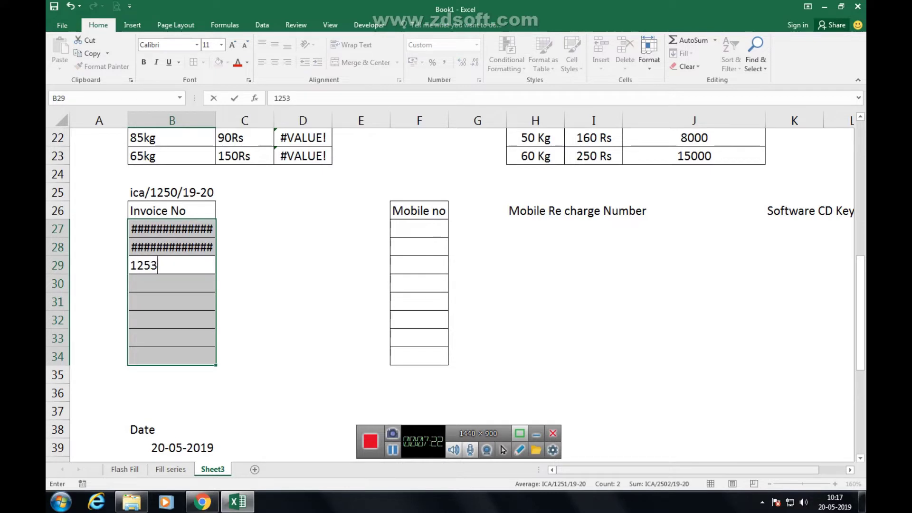
key("Return")
type("1254")
key("Return")
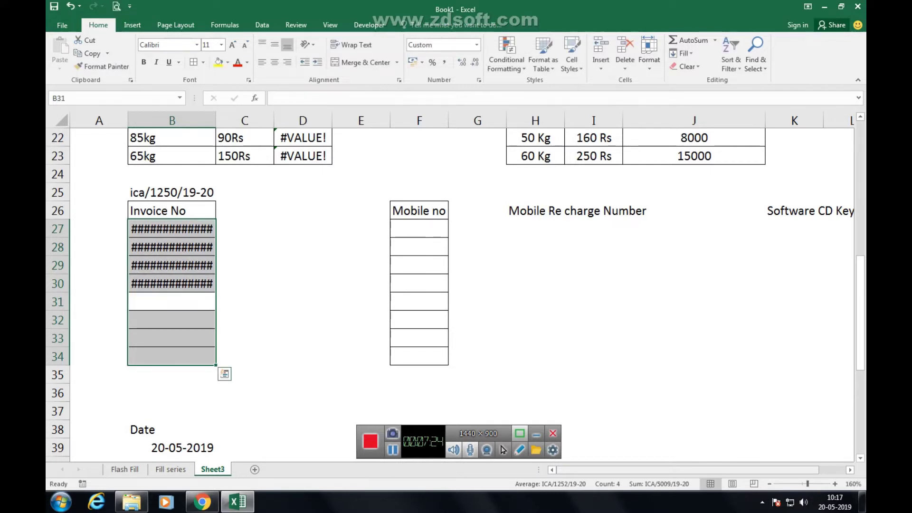
type("1255")
key("Return")
type("125")
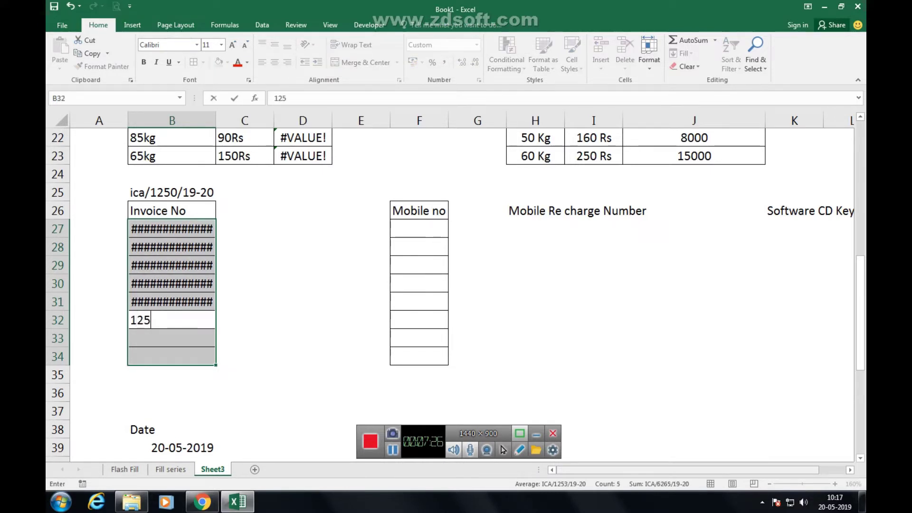
type("6")
key("Return")
type("1589")
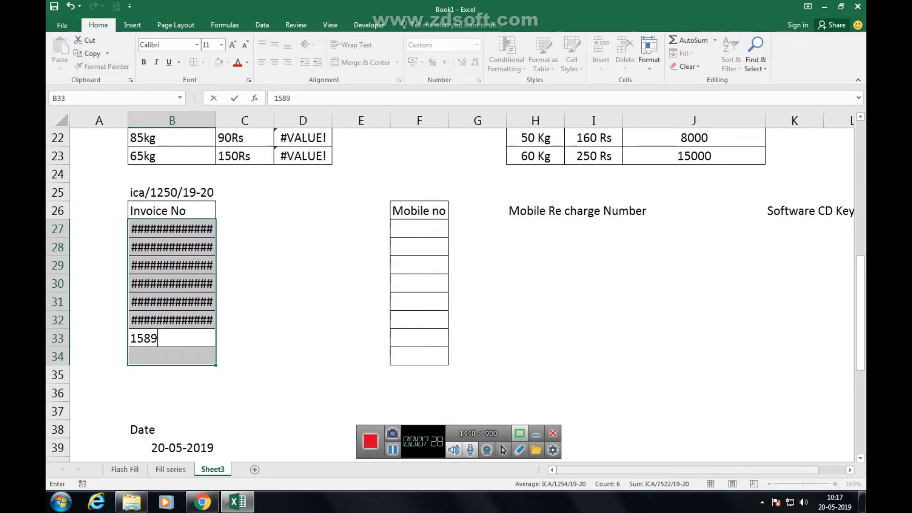
key("Return")
type("6+52")
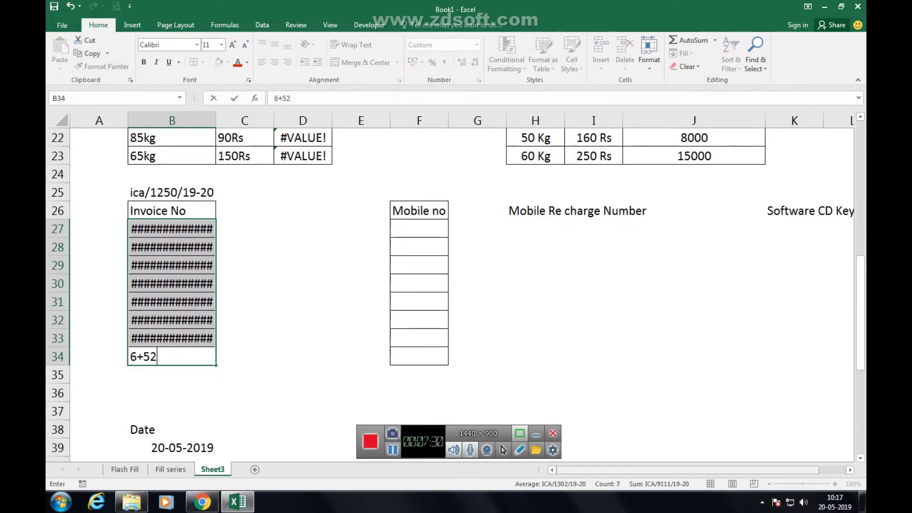
key("Escape")
type("2541")
left_click(303, 356)
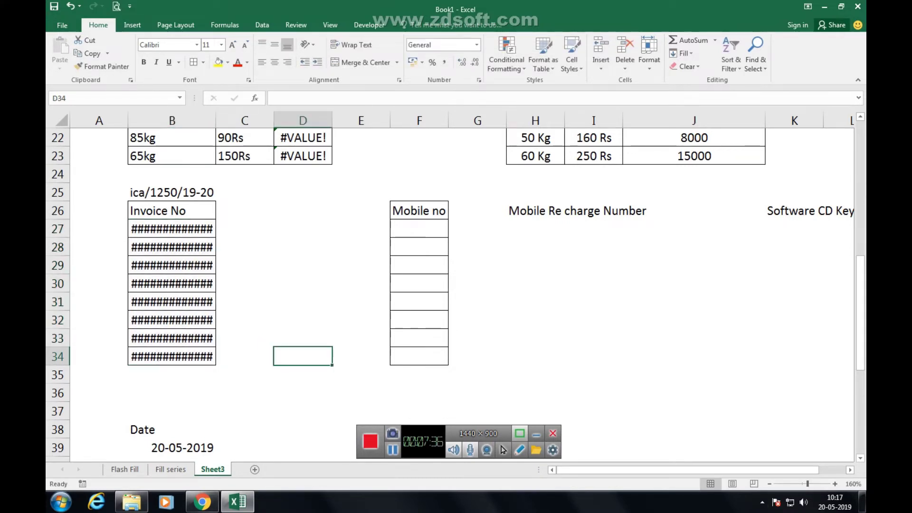
AutoFit column B's width so the ICA invoice codes fit.
left_click_drag(171, 229, 171, 338)
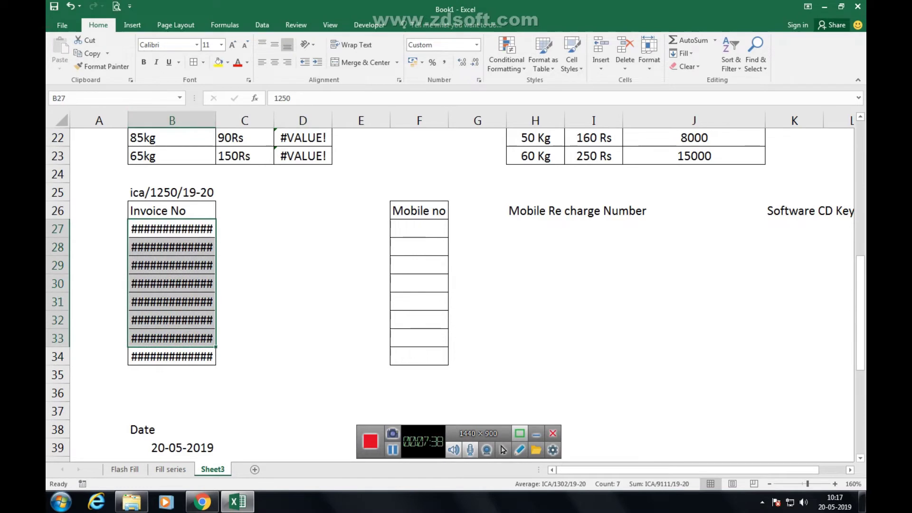
key("alt+h")
key("o")
key("i")
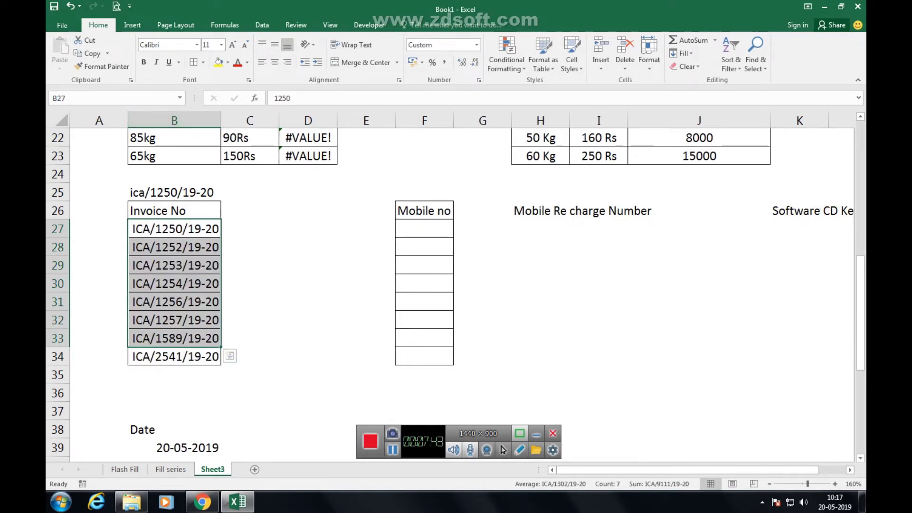
Re-enter B29 as 1254, B30 as 12 and B31 as 1 to show zero padding.
left_click_drag(175, 228, 176, 356)
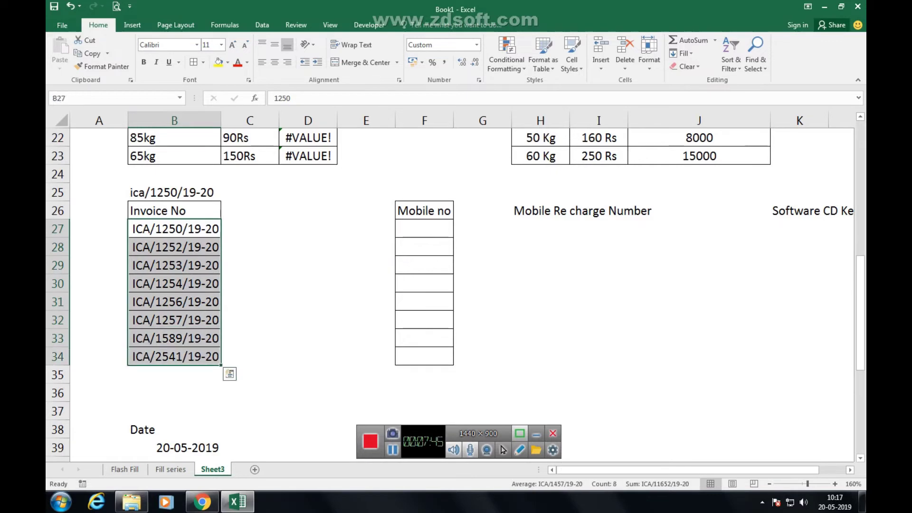
left_click(176, 265)
type("12548")
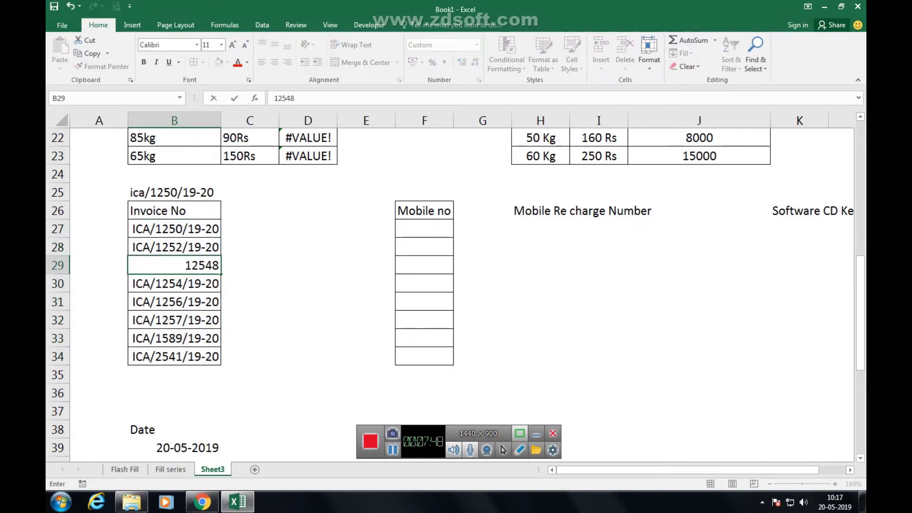
key("BackSpace")
left_click(308, 265)
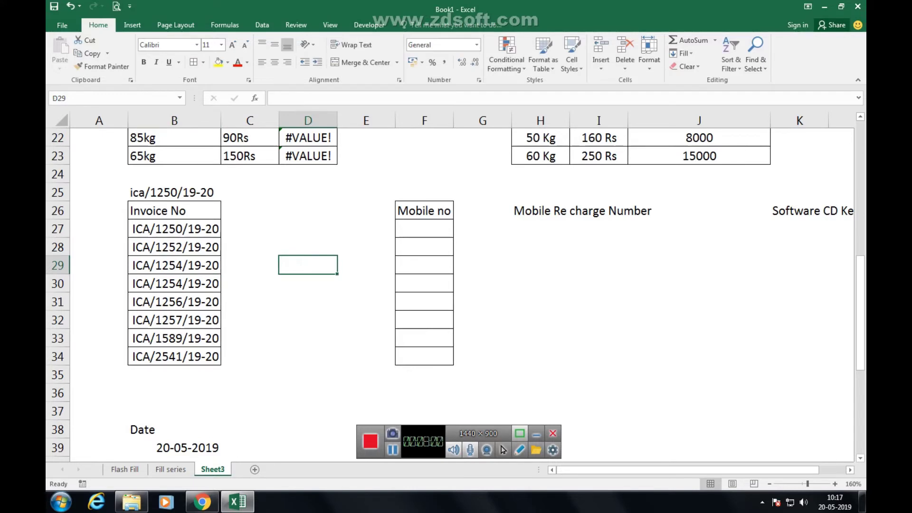
left_click(174, 283)
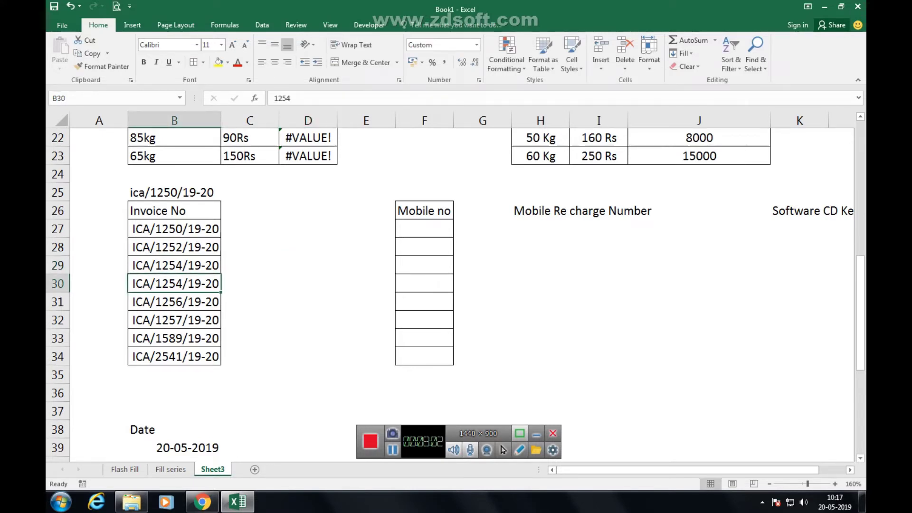
type("12")
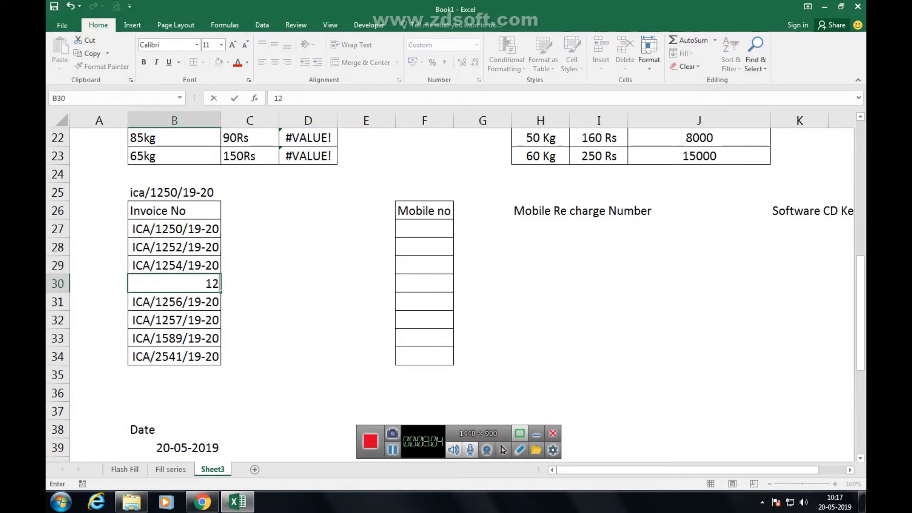
key("Return")
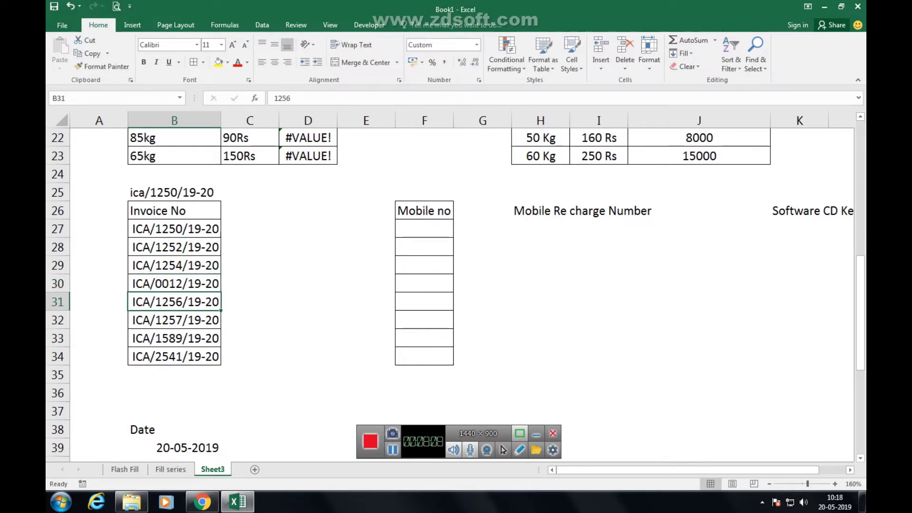
type("1")
key("Return")
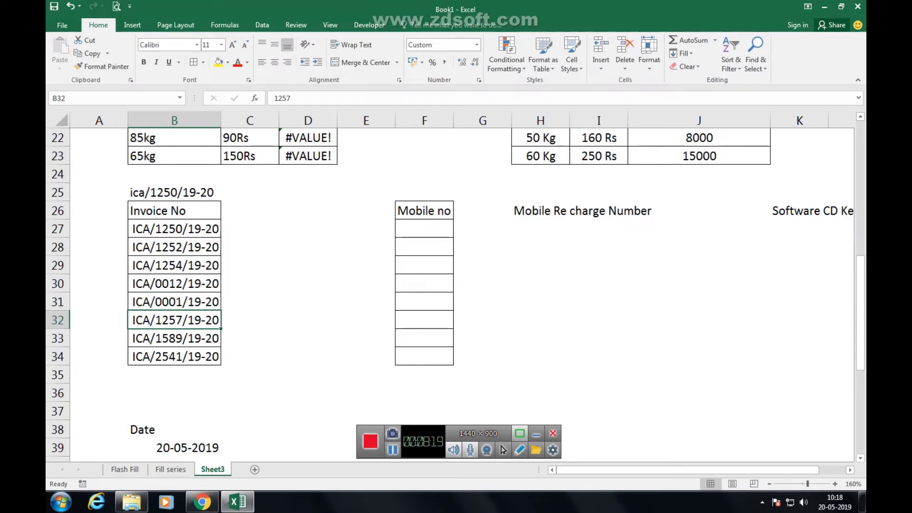
Copy the Invoice No list B26:B34 to C26 and AutoFit column C.
left_click_drag(174, 210, 175, 356)
key("ctrl+c")
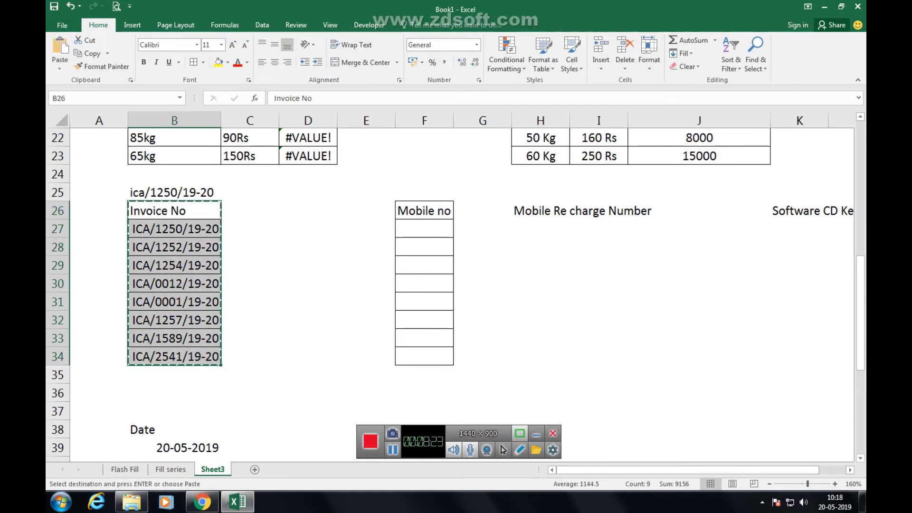
left_click(250, 211)
key("ctrl+v")
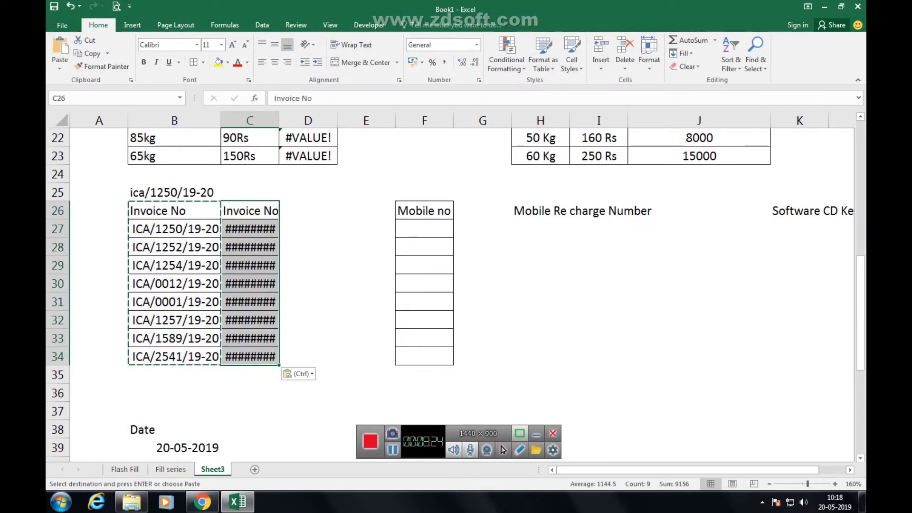
key("alt+h")
key("o")
key("i")
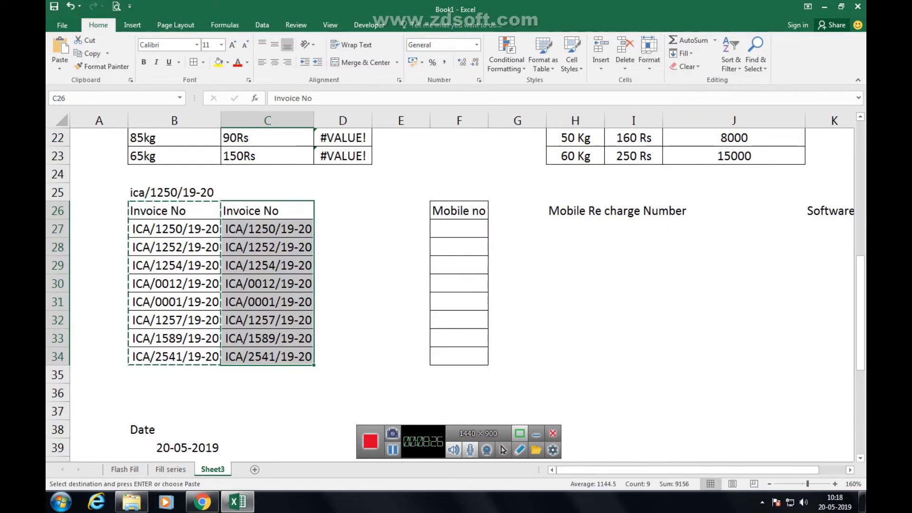
key("Escape")
Change C27:C34's custom format to "ICA/"####"/19-20" so numbers appear unpadded.
left_click_drag(266, 228, 266, 356)
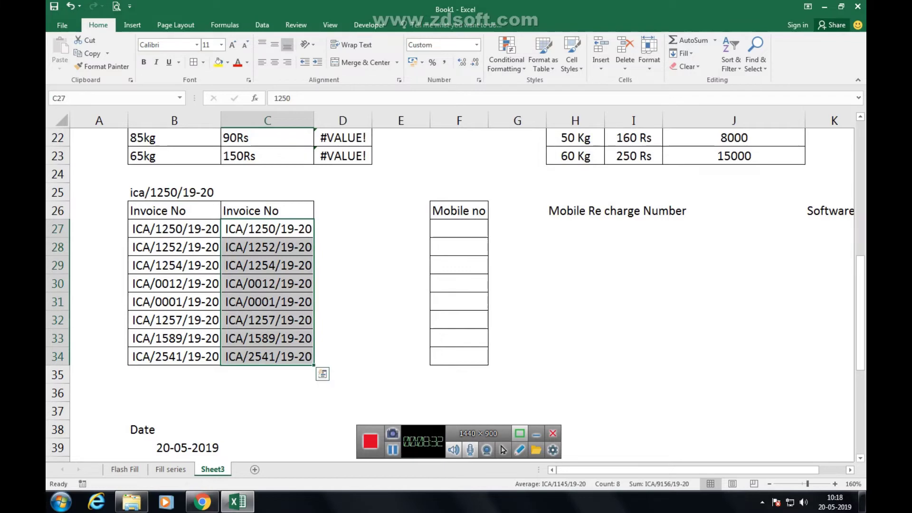
key("ctrl+1")
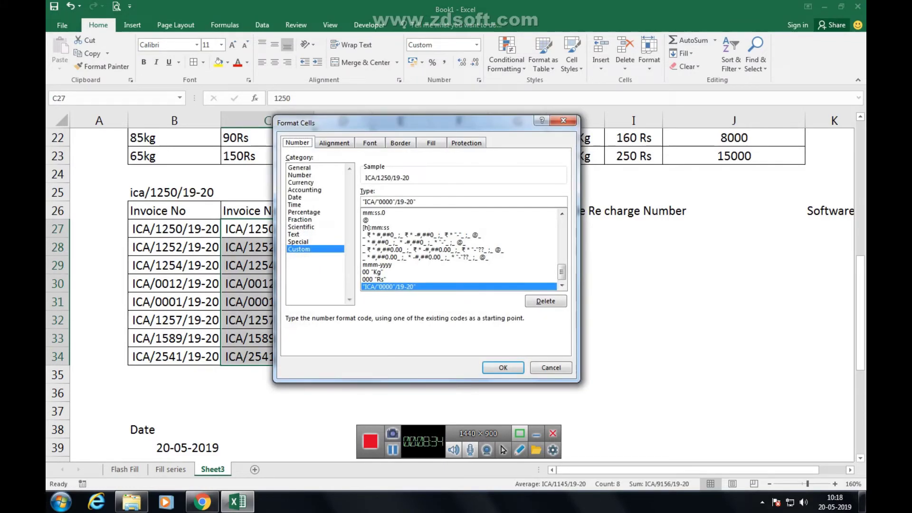
left_click(393, 202)
key("BackSpace")
key("BackSpace")
key("BackSpace")
key("BackSpace")
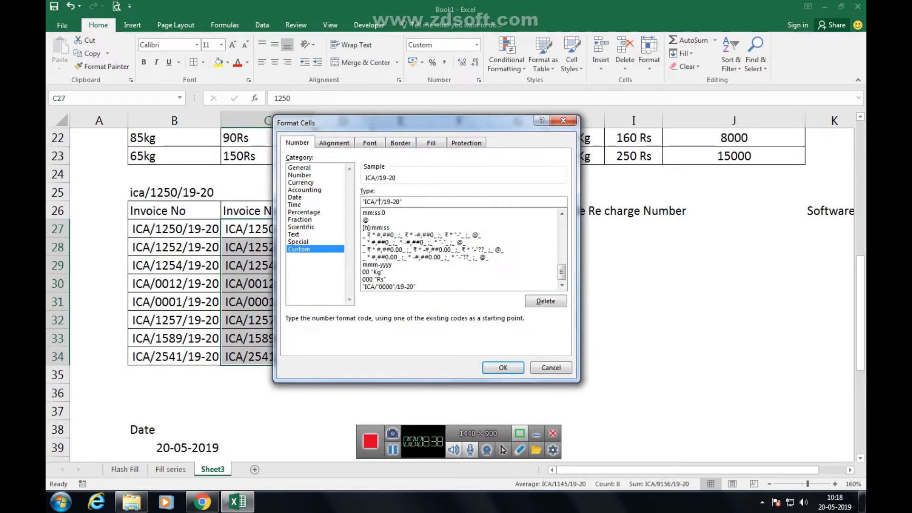
type("####")
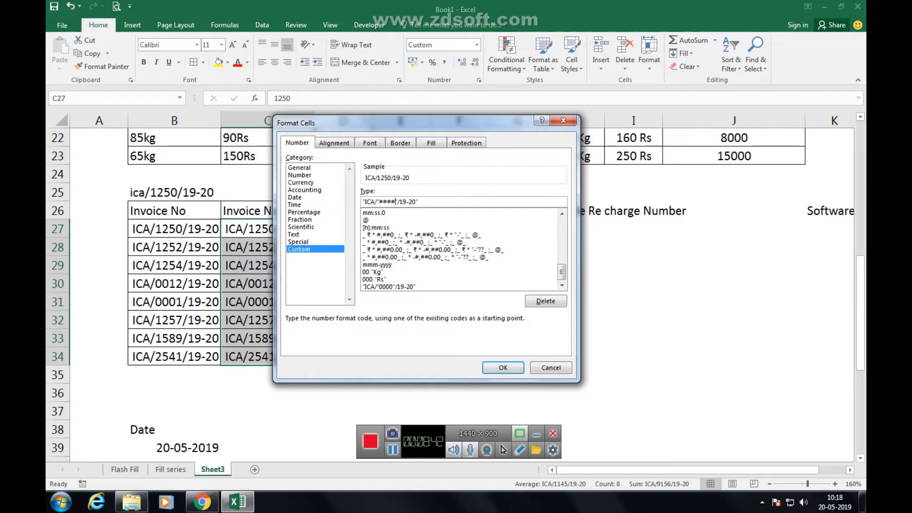
left_click(503, 367)
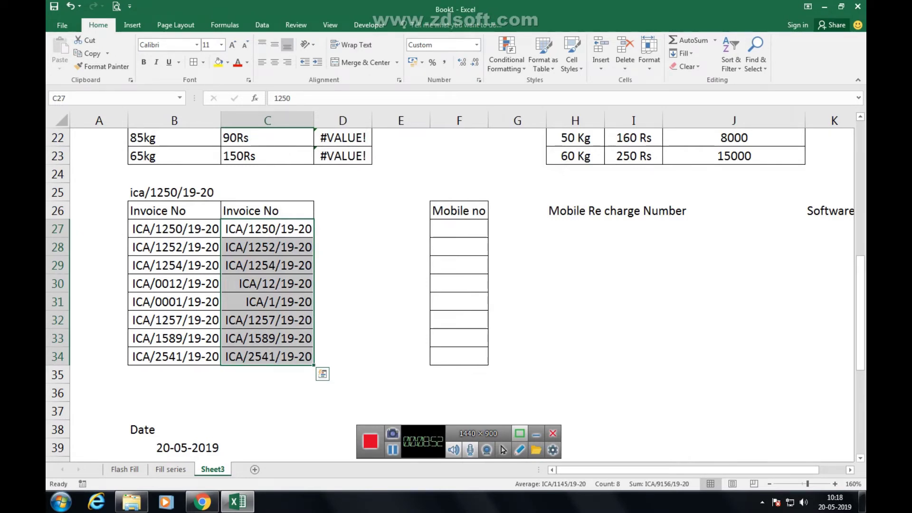
Enter 1, 11, 111 and 1111 in C27:C30, then select B27 to compare.
left_click(267, 228)
type("1")
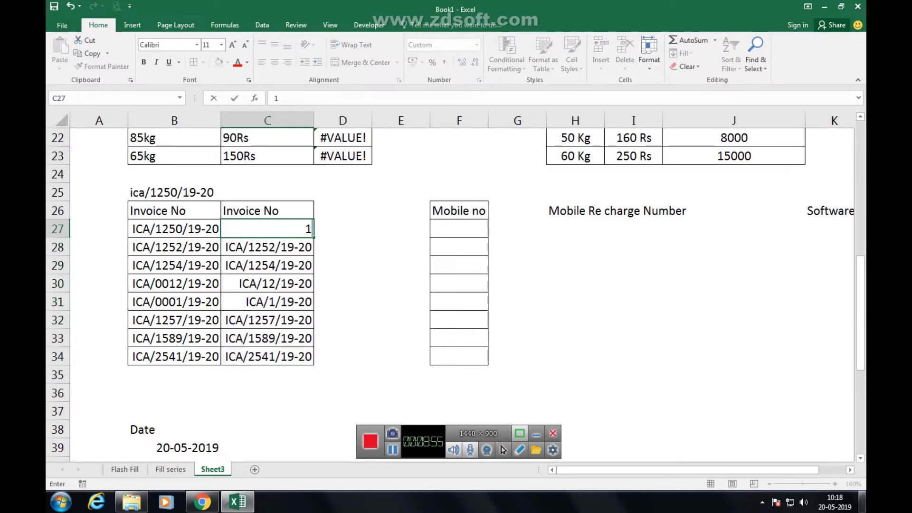
key("Return")
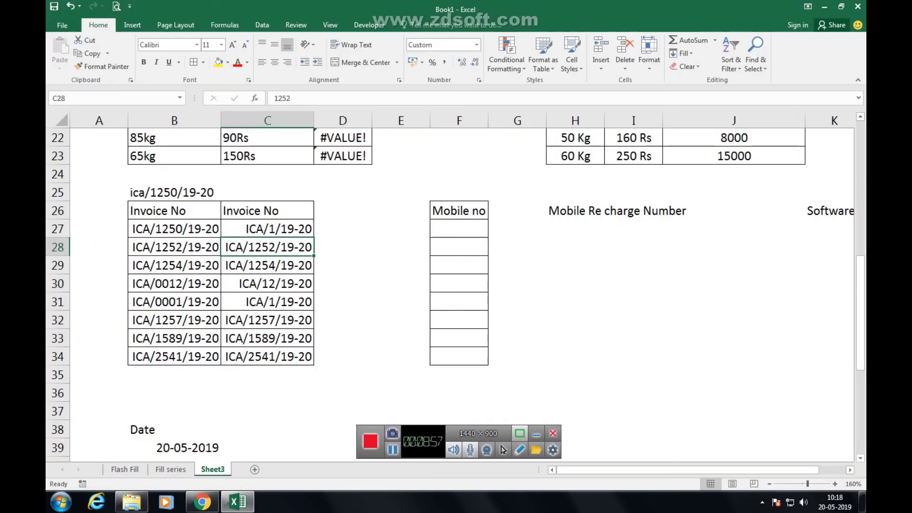
type("11")
key("Return")
type("111")
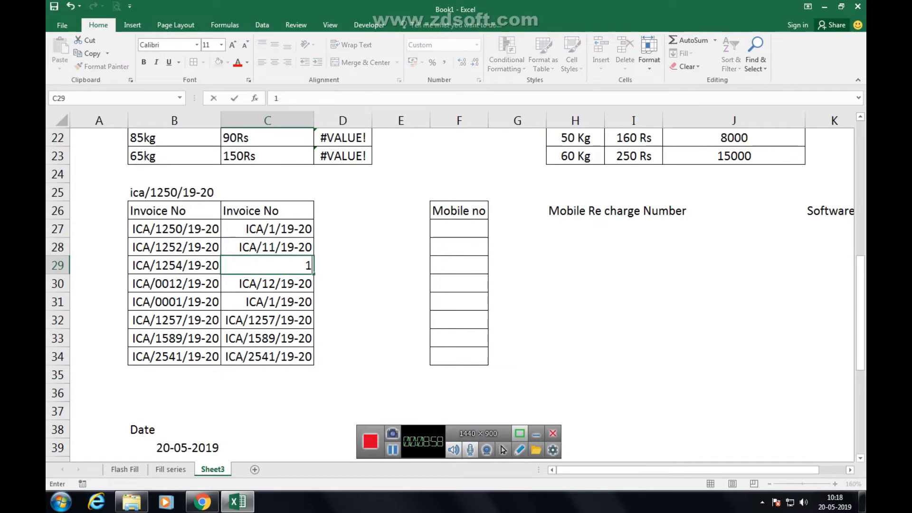
key("Return")
type("1111")
key("Return")
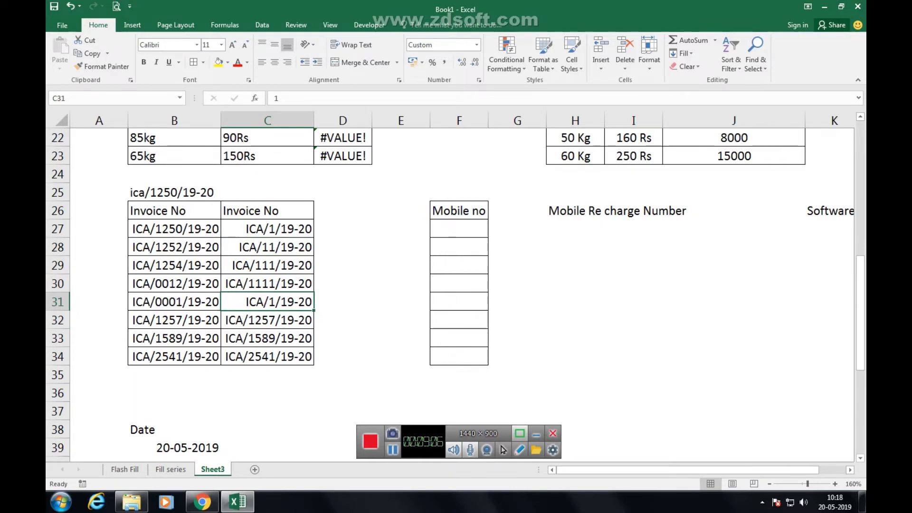
left_click(174, 229)
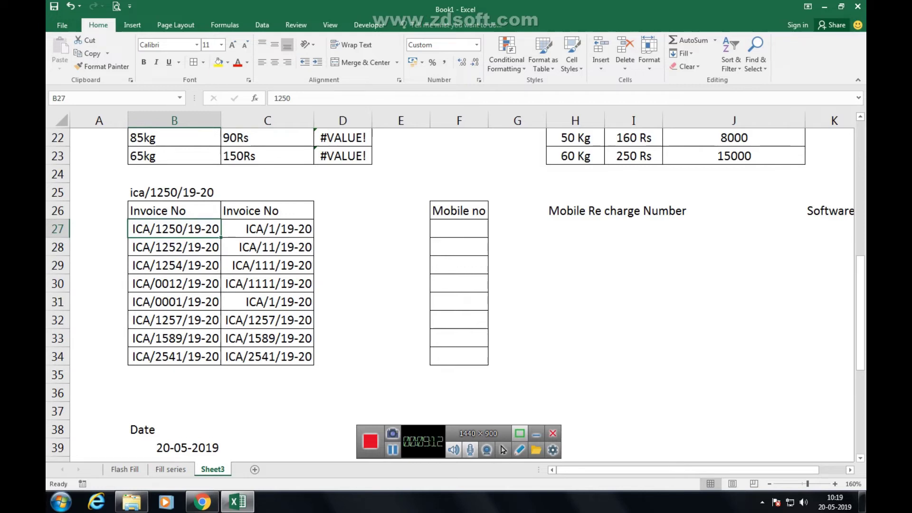
Widen column F and try entering a +91 mobile number in F27.
left_click(459, 229)
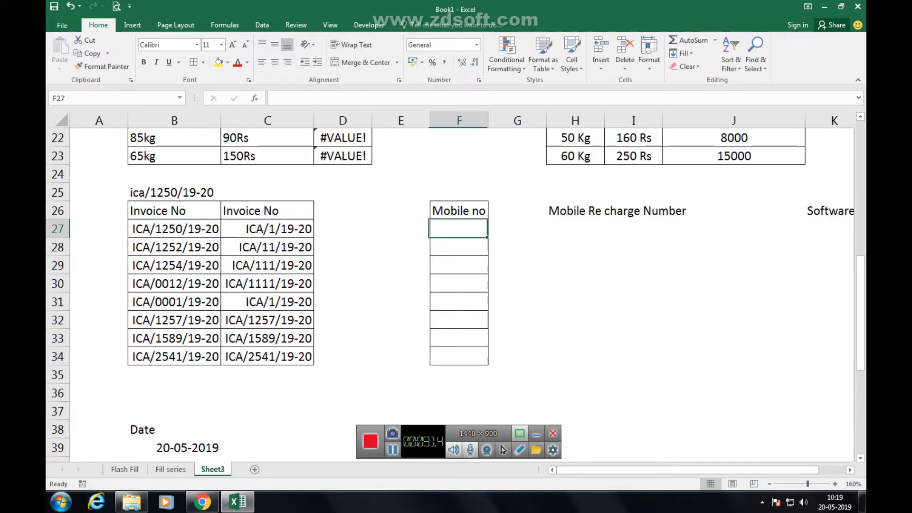
left_click_drag(488, 120, 509, 120)
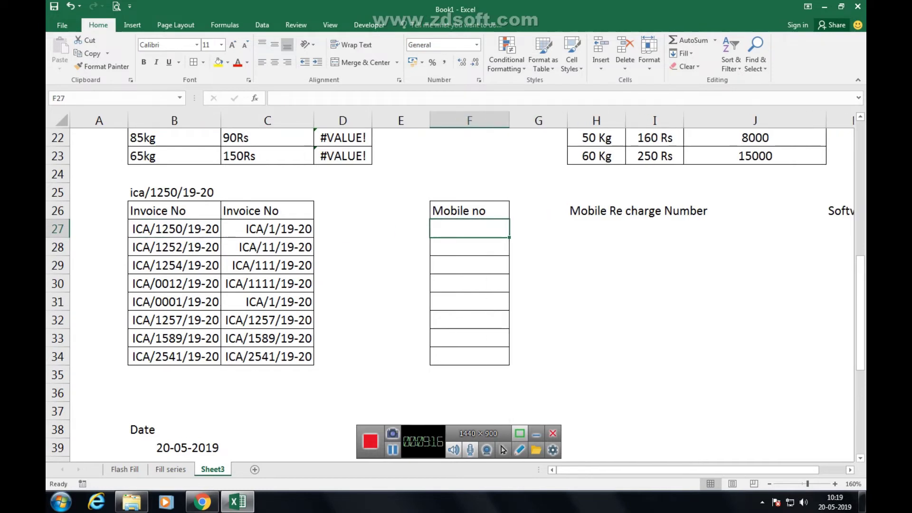
key("shift+Down")
key("shift+Down")
key("shift+Down")
key("shift+Down")
key("shift+Down")
key("shift+Down")
key("shift+Down")
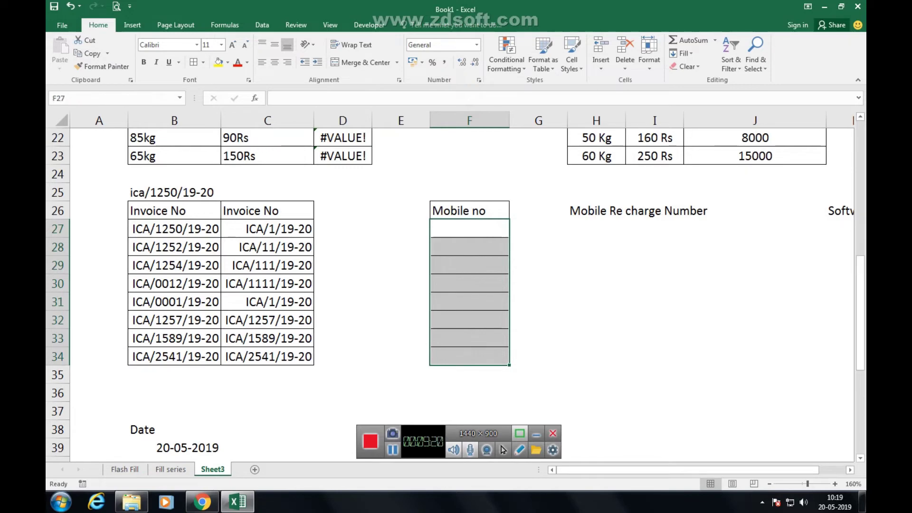
type("+91")
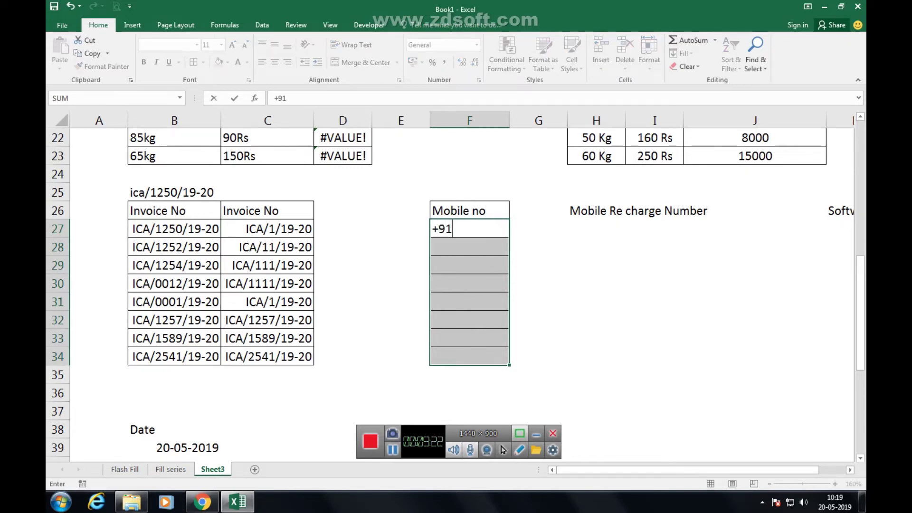
mouse_move(861, 501)
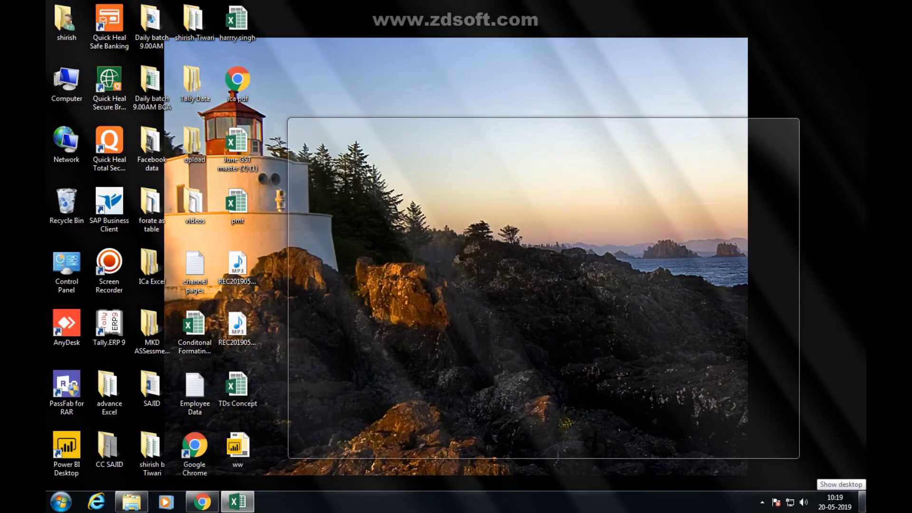
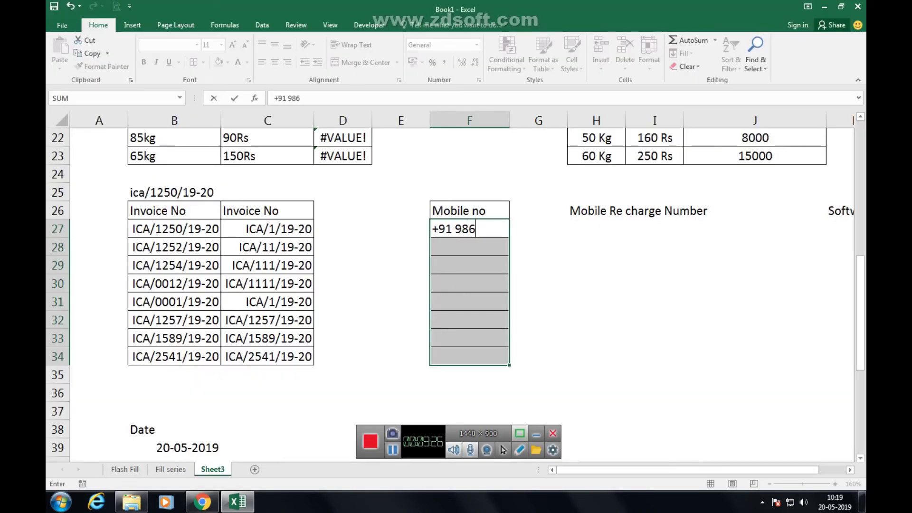
key("Return")
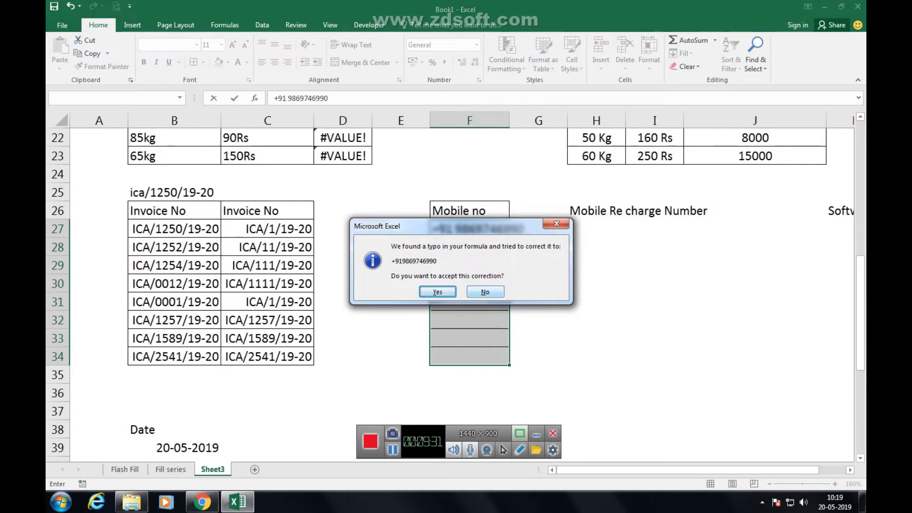
key("Return")
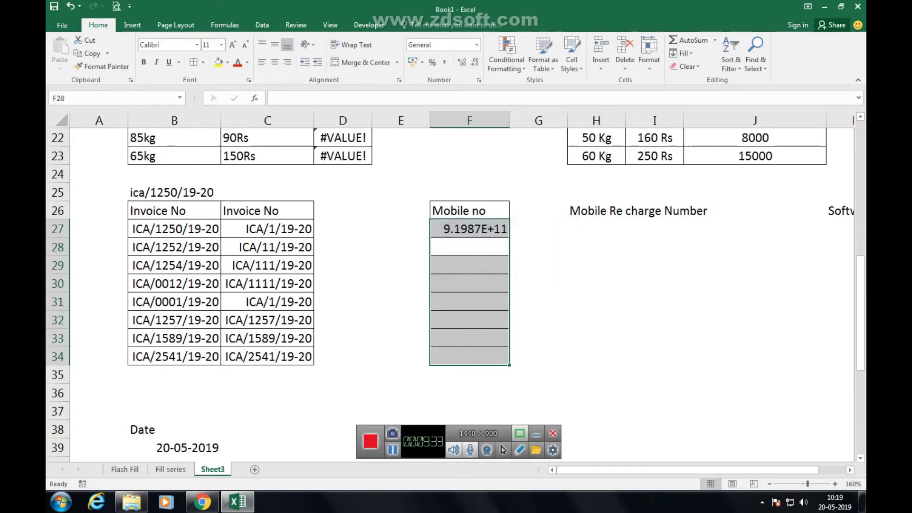
Widen column F further, retry the +91 number, then clear F27 and select F27:F34.
left_click_drag(509, 121, 526, 120)
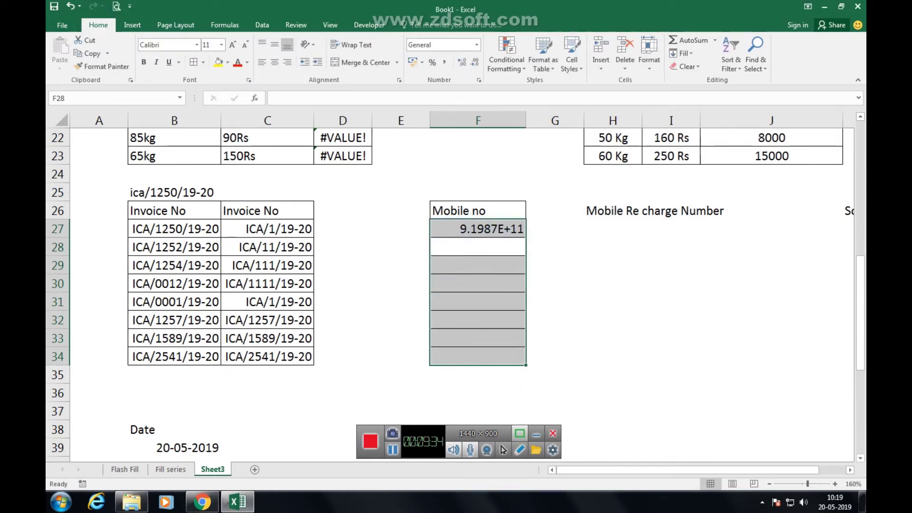
left_click(477, 229)
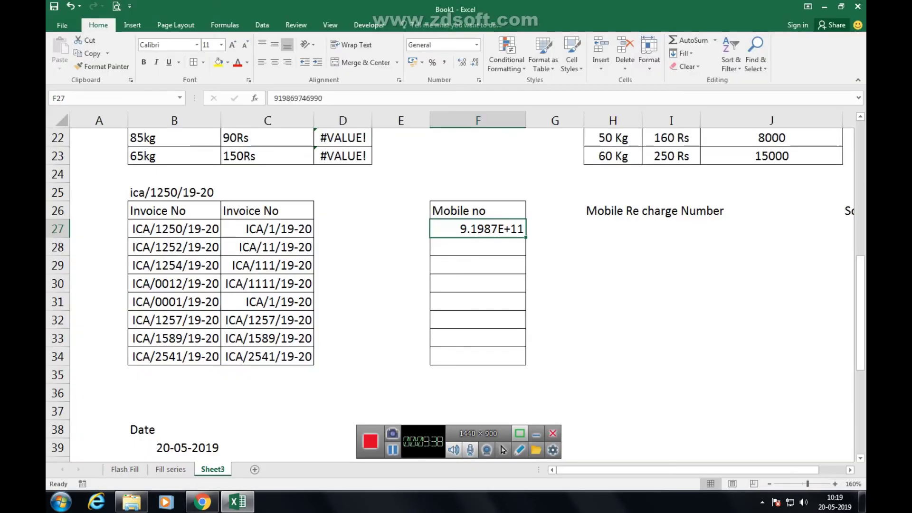
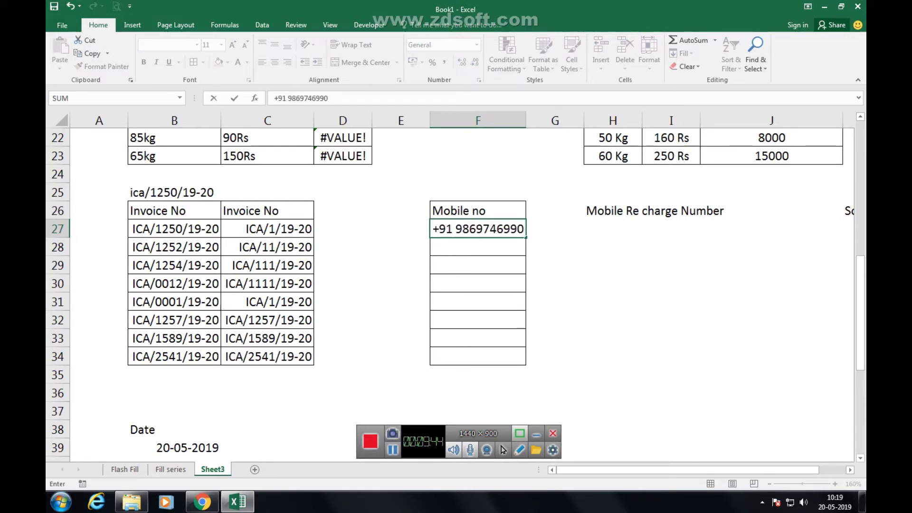
key("Return")
key("n")
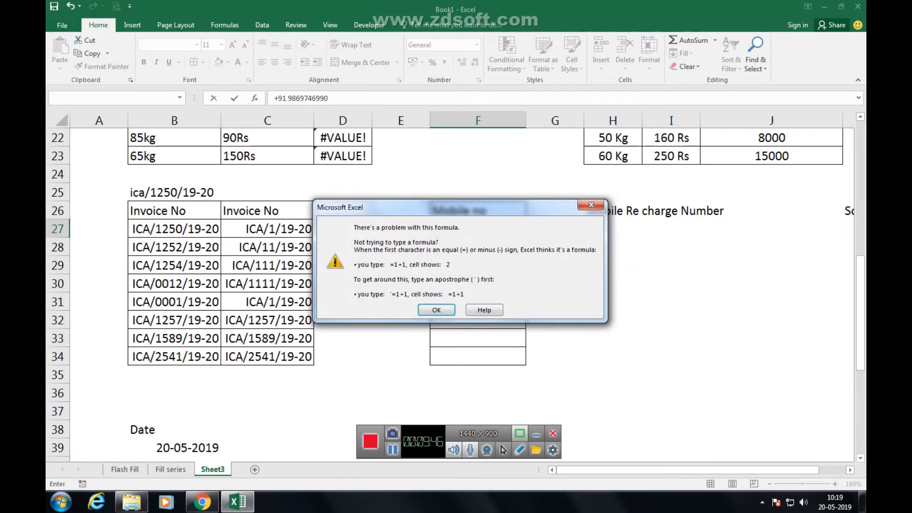
key("Return")
key("Return")
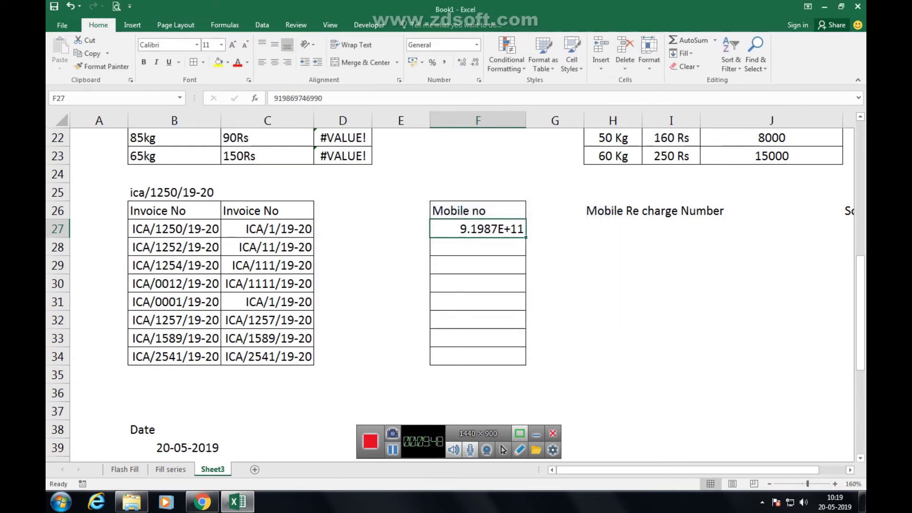
key("Delete")
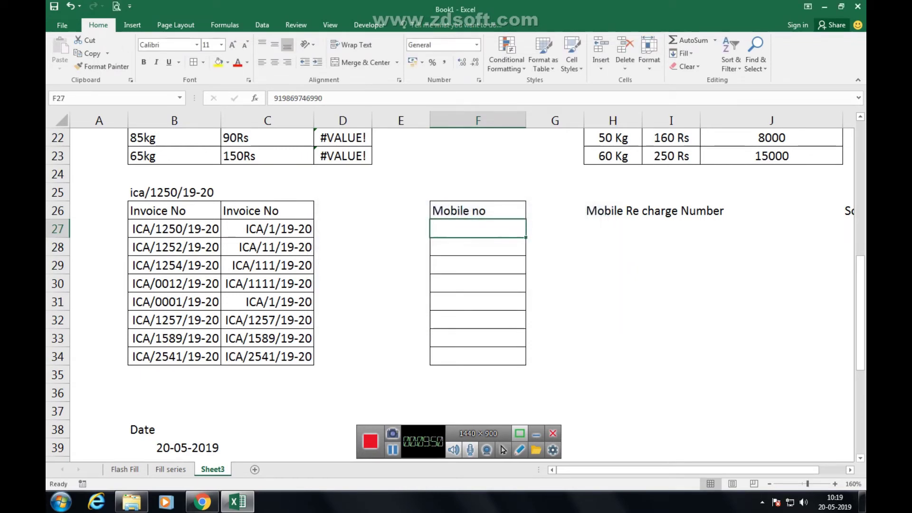
left_click_drag(477, 228, 477, 357)
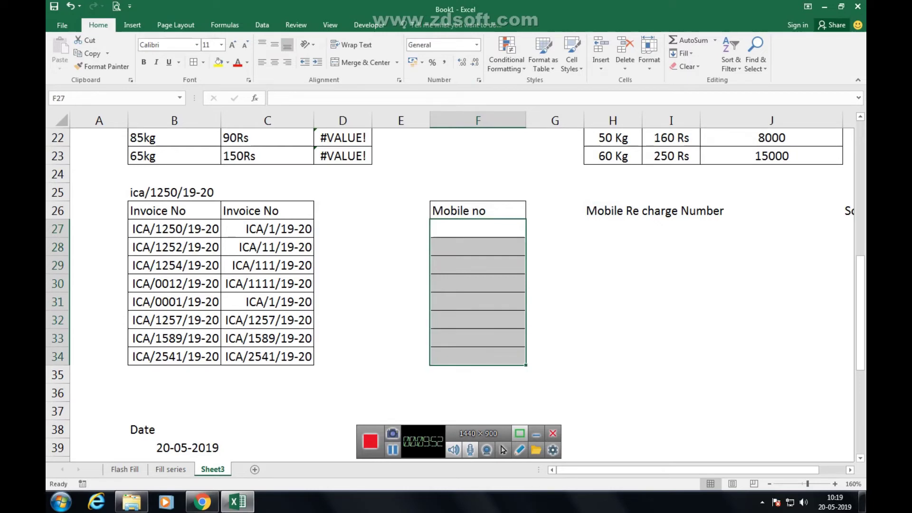
key("ctrl+1")
Apply a custom +91 prefix number format with ten 0 digits to F27:F34.
left_click(298, 249)
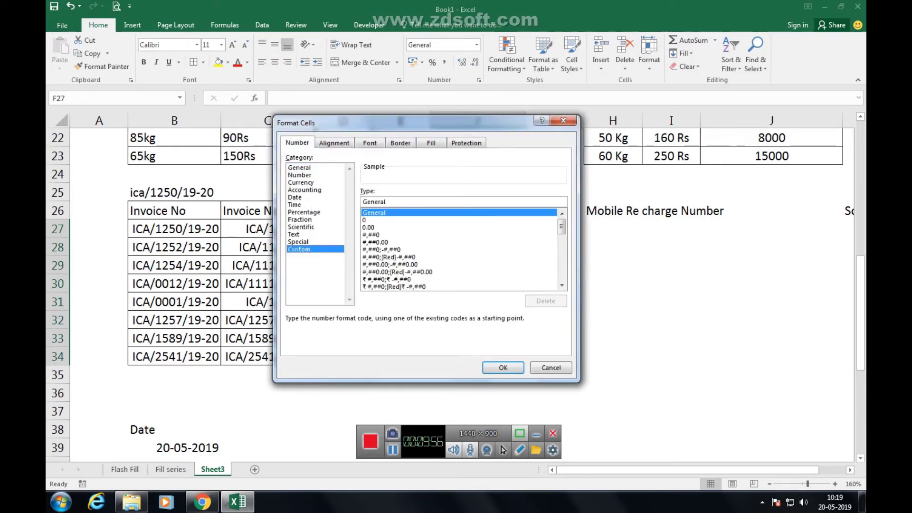
double_click(373, 202)
type("\"")
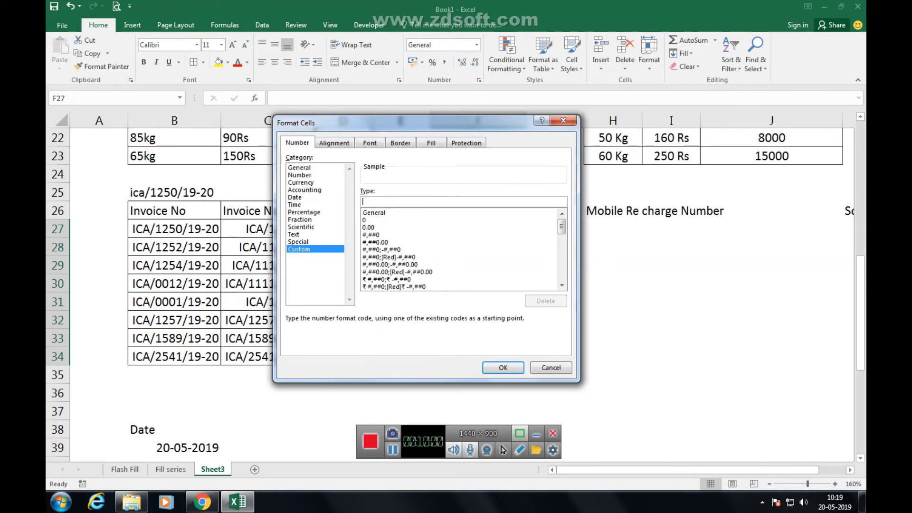
type("9")
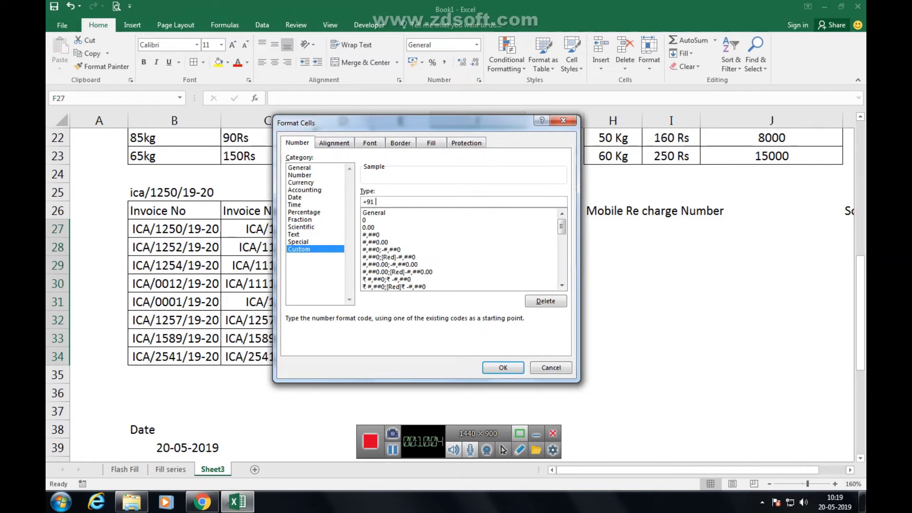
type("1 0000000000")
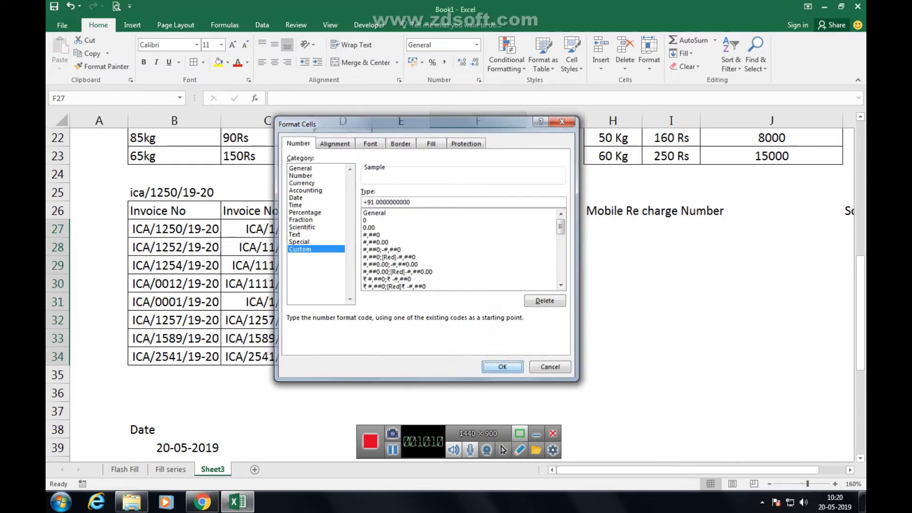
key("Return")
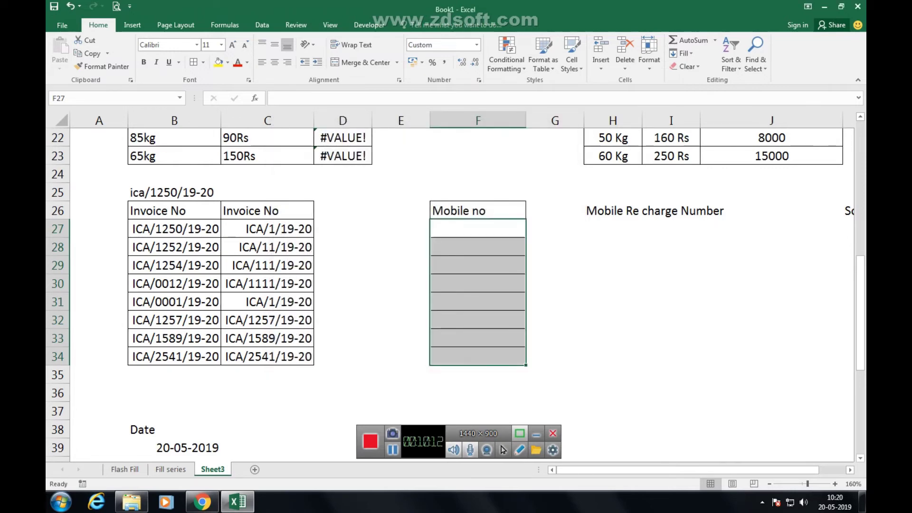
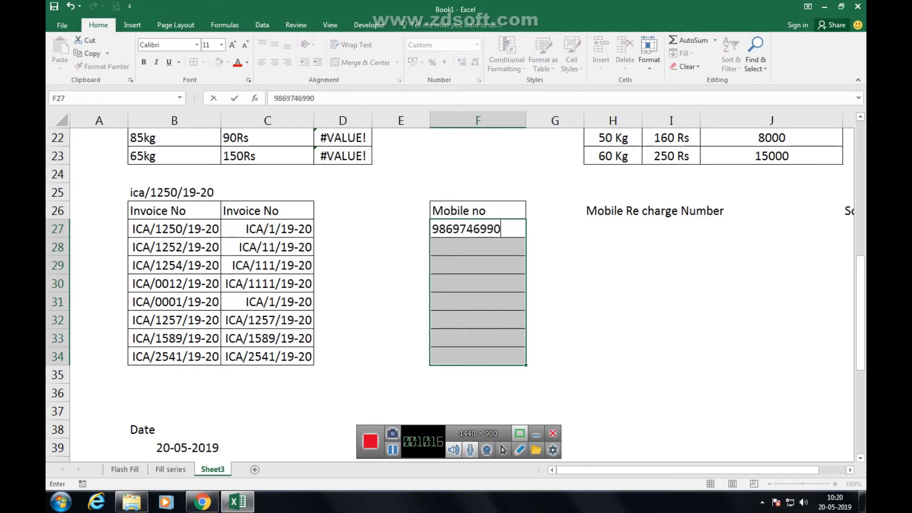
Enter two 10-digit mobile numbers in F27 and F28, shown with the +91 prefix.
key("Return")
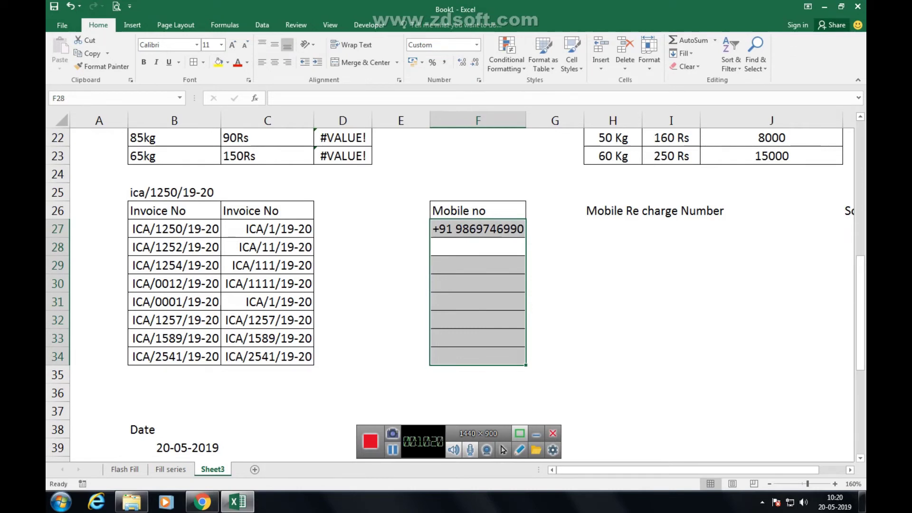
left_click(477, 247)
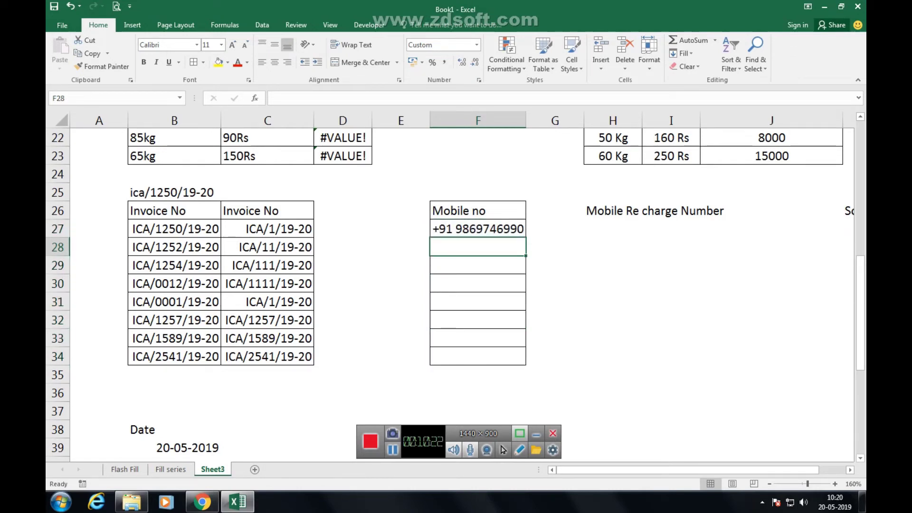
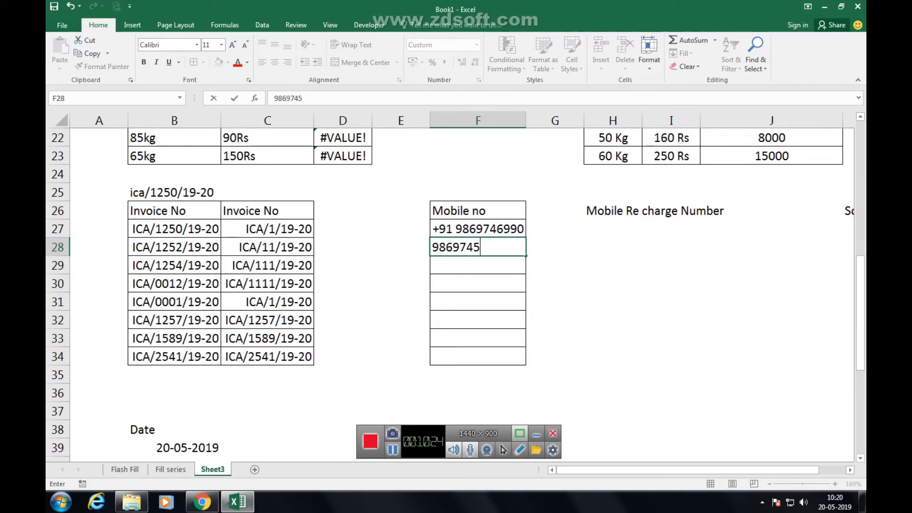
key("Return")
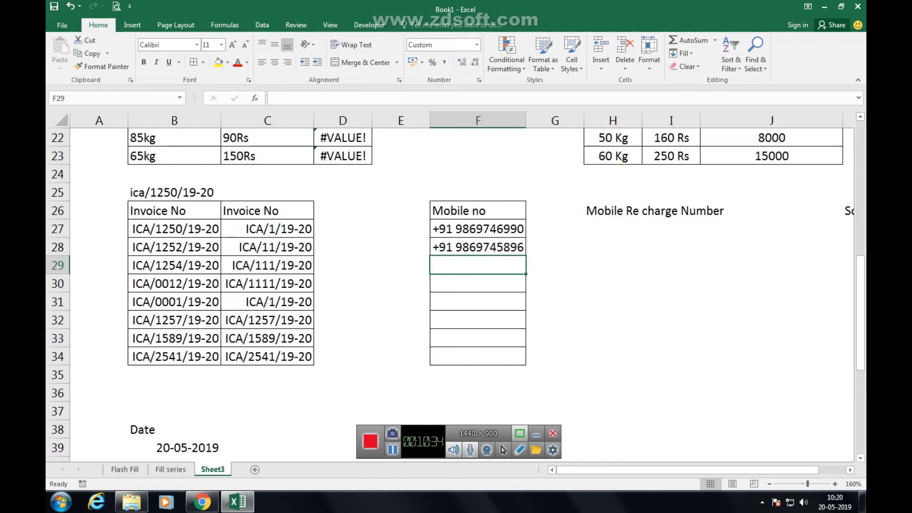
left_click(613, 229)
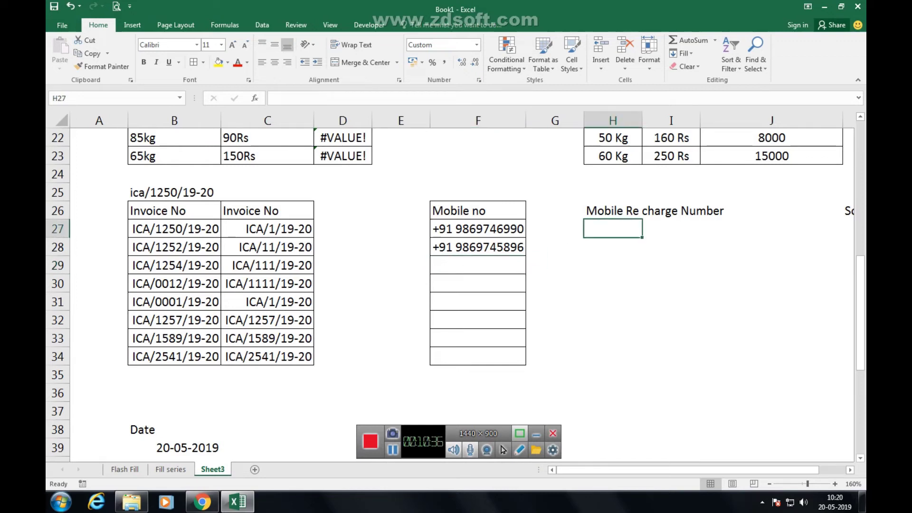
Widen column H and type the placeholder xxx-xxx-xxx in H27, then select H27:H34.
left_click_drag(612, 228, 612, 356)
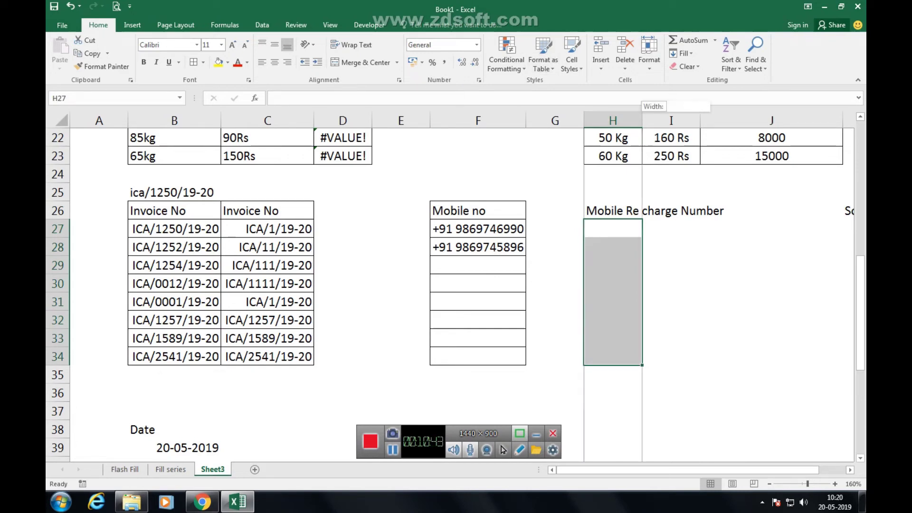
left_click_drag(643, 121, 706, 120)
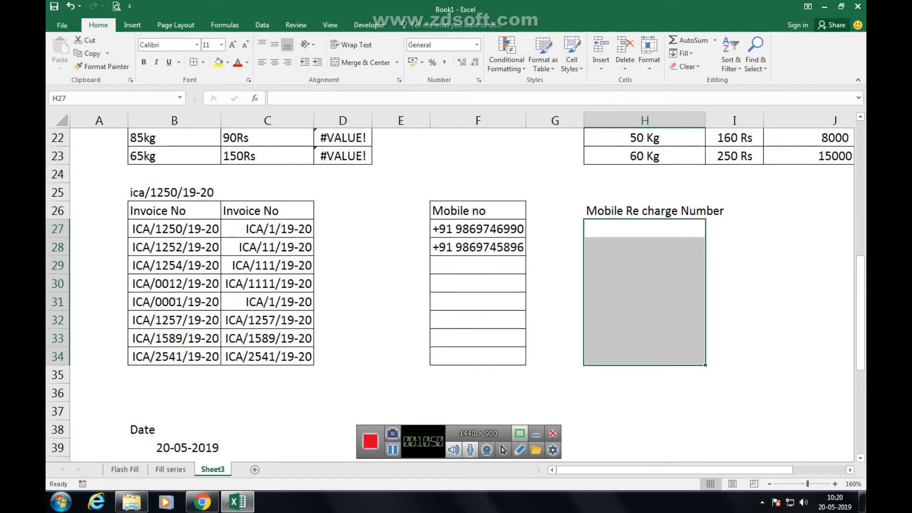
type("xxx-xxxx")
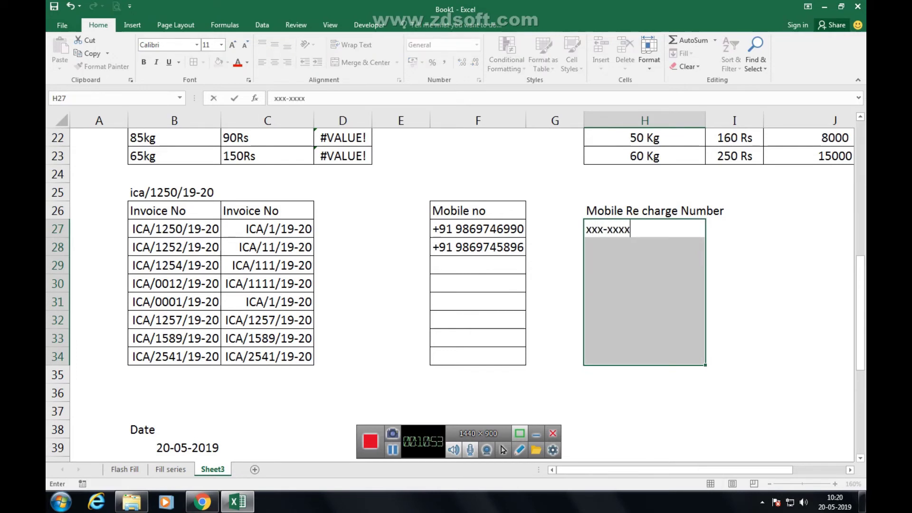
key("BackSpace")
type("-xxx")
left_click(734, 283)
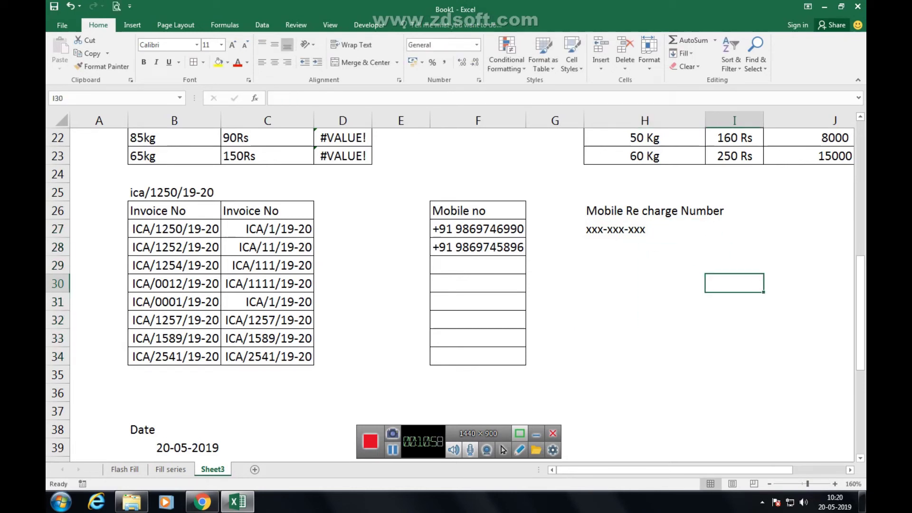
left_click(645, 229)
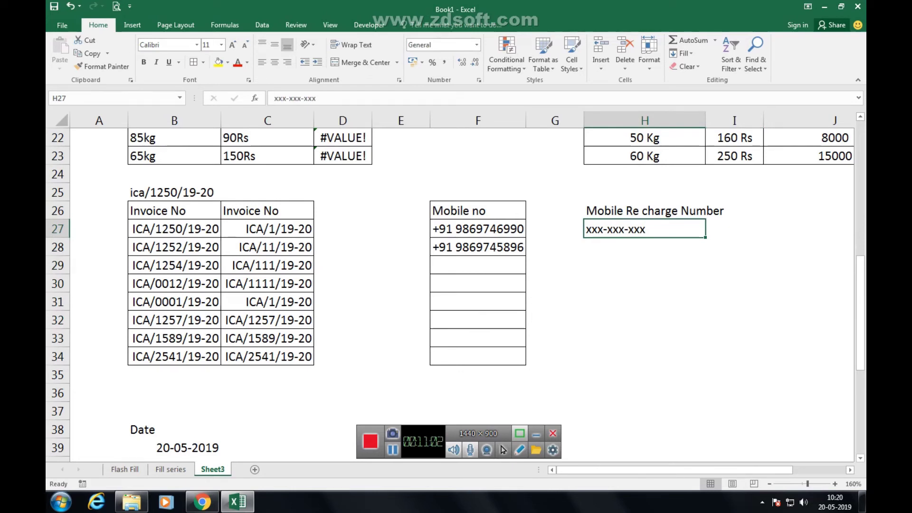
key("shift+Down")
key("shift+Down")
key("shift+Down")
key("shift+Down")
key("shift+Down")
key("shift+Down")
key("shift+Down")
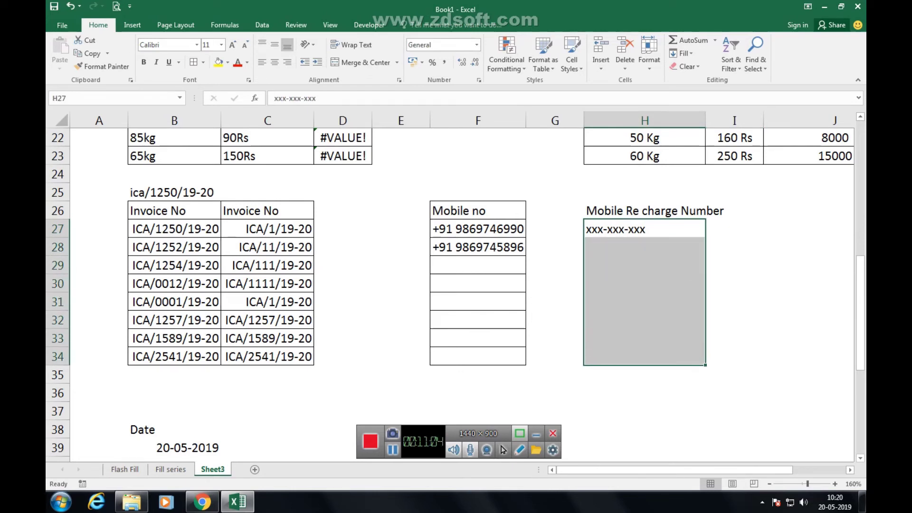
Clear the H27 placeholder and centre-align H27:H34.
key("Delete")
key("End")
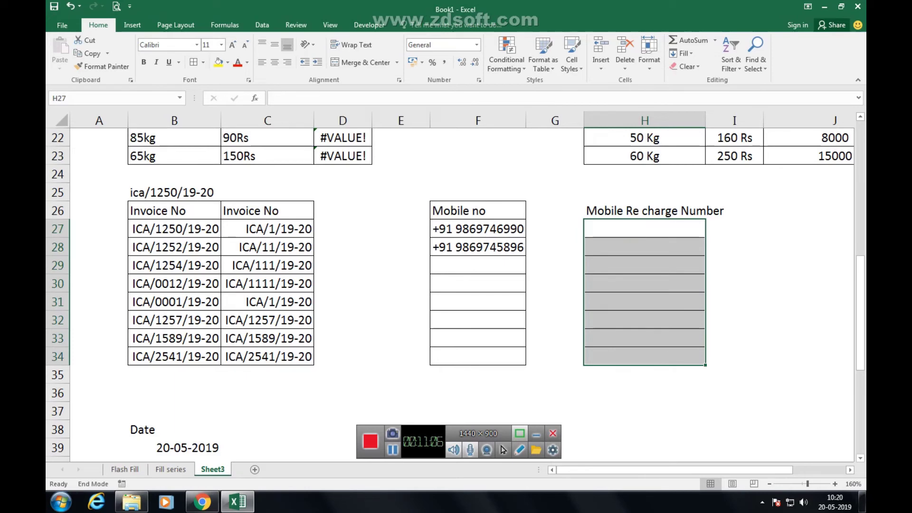
key("alt")
key("h")
key("a")
key("c")
Give H27:H34 the custom number format 000"-"000"-"000.
key("ctrl+1")
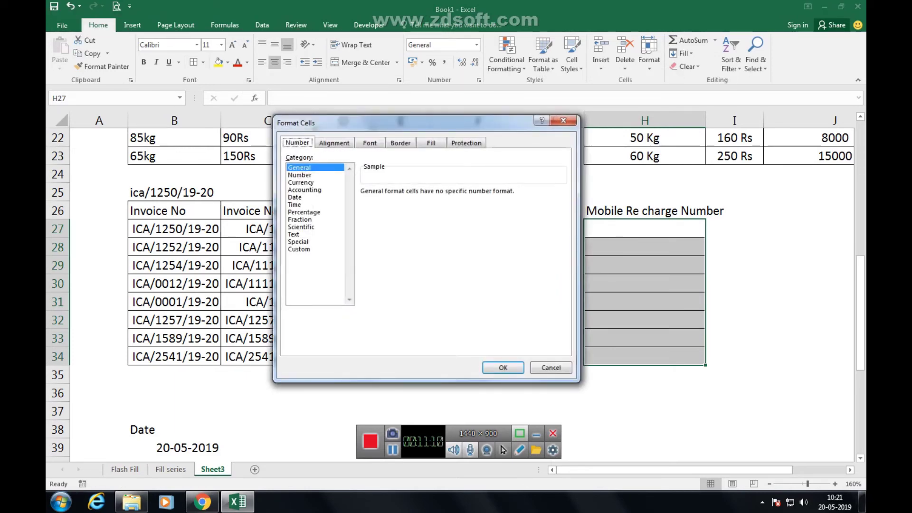
key("End")
key("Tab")
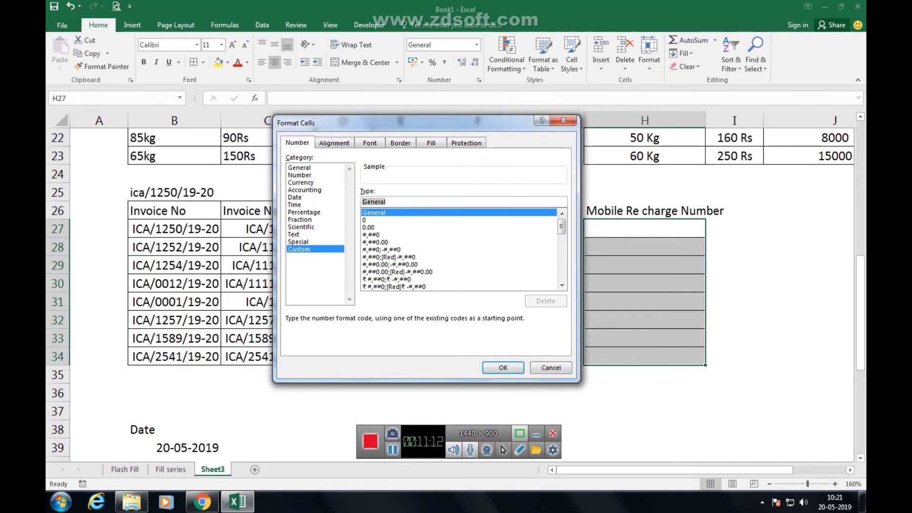
type("000")
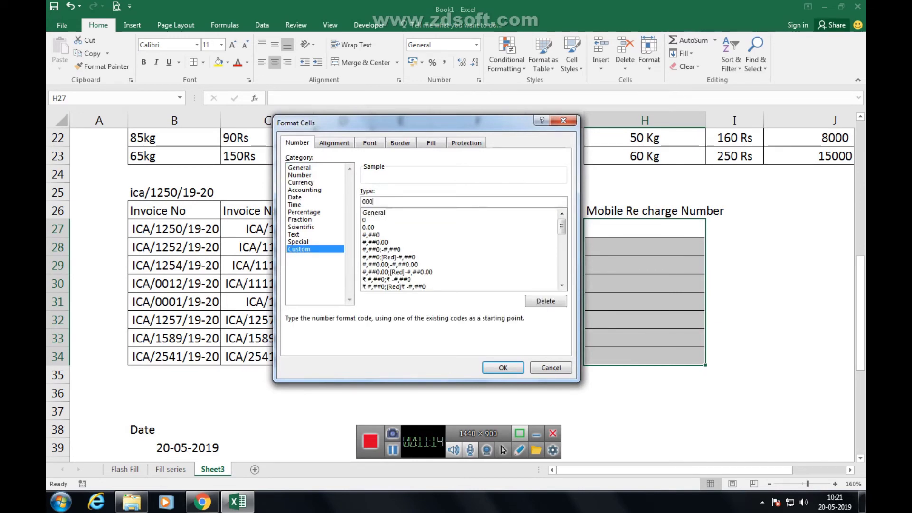
type("-000")
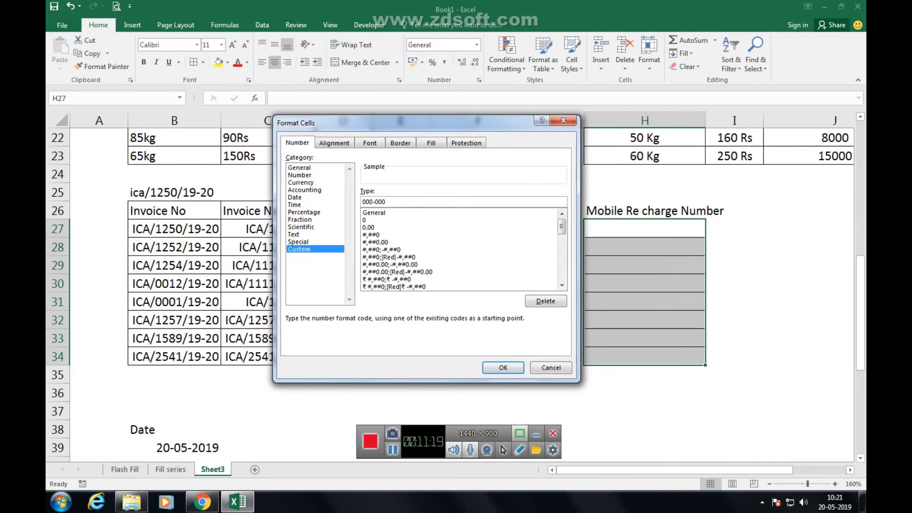
key("BackSpace")
key("BackSpace")
key("BackSpace")
type("\"-")
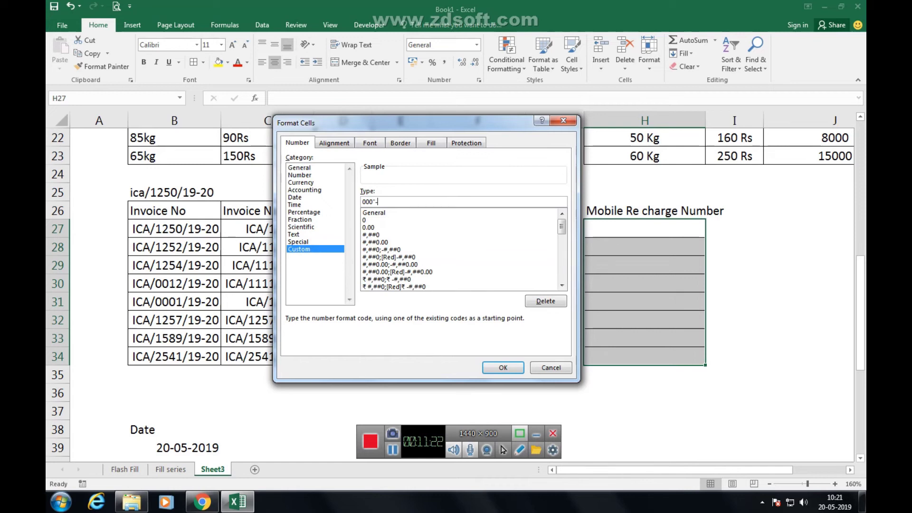
type("\"000\"-\"000")
key("Return")
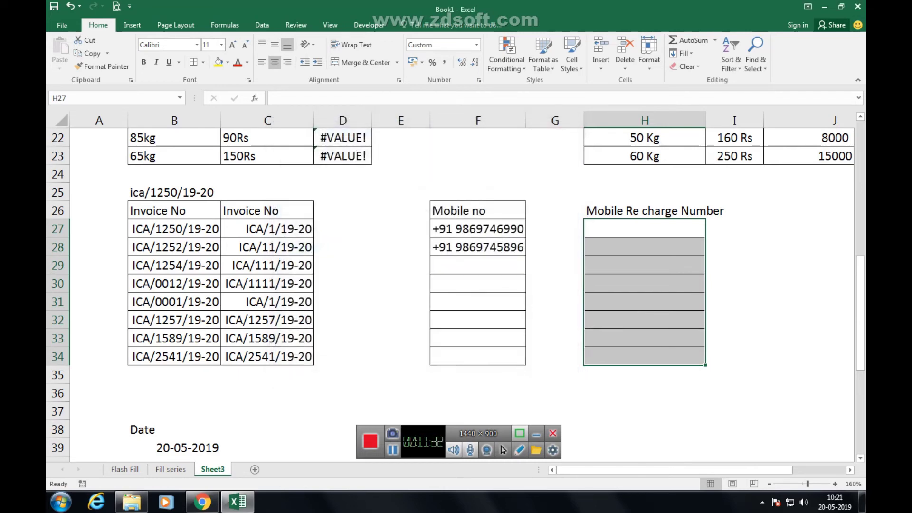
Enter recharge numbers 111222333, 258-963-147, 654789321 and 159-687-452 into H27:H30.
type("111")
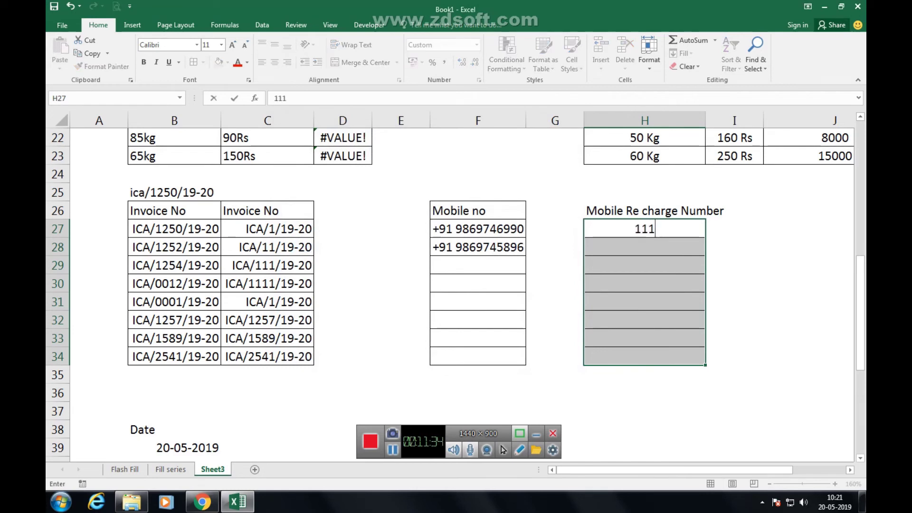
type("222333")
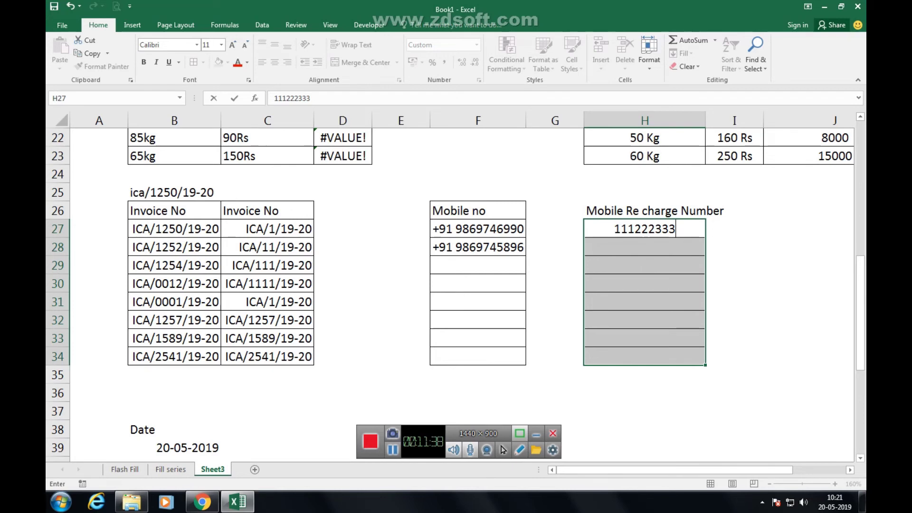
key("Return")
type("2")
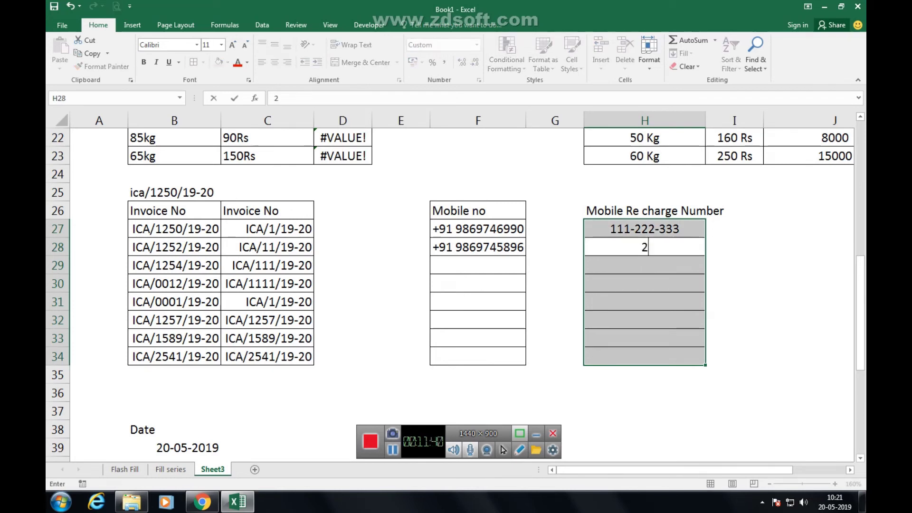
type("58-963-147")
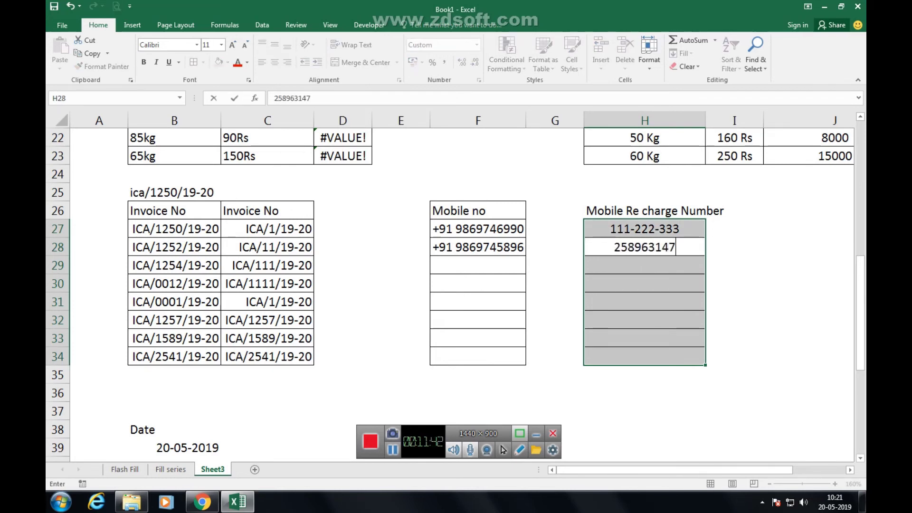
key("Return")
type("654789321")
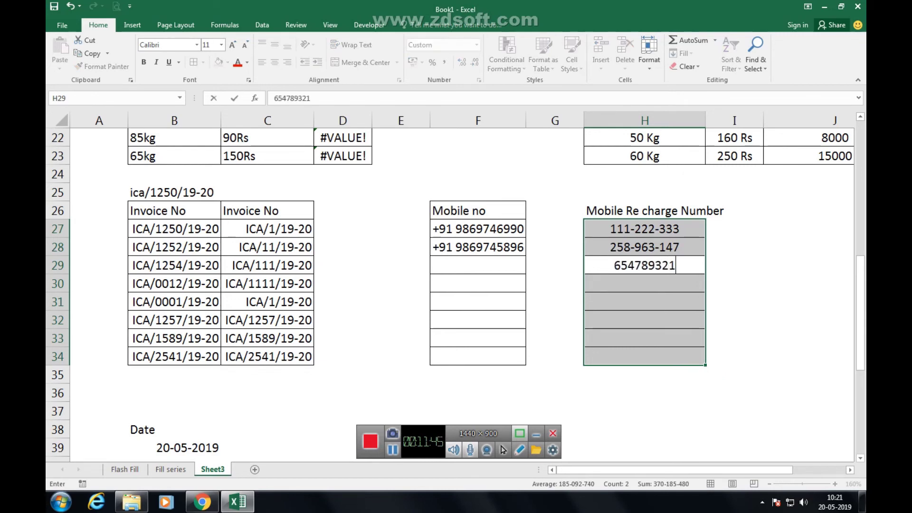
key("Return")
type("1")
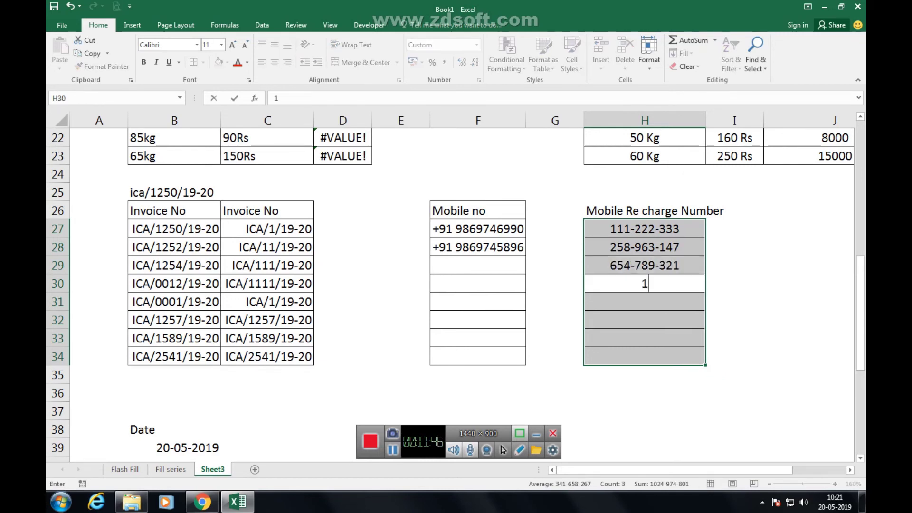
type("59-687-452")
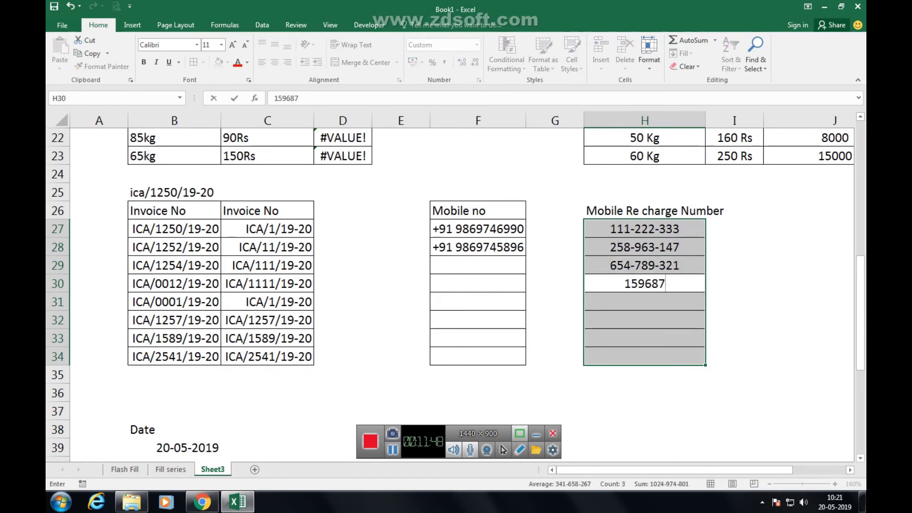
key("Return")
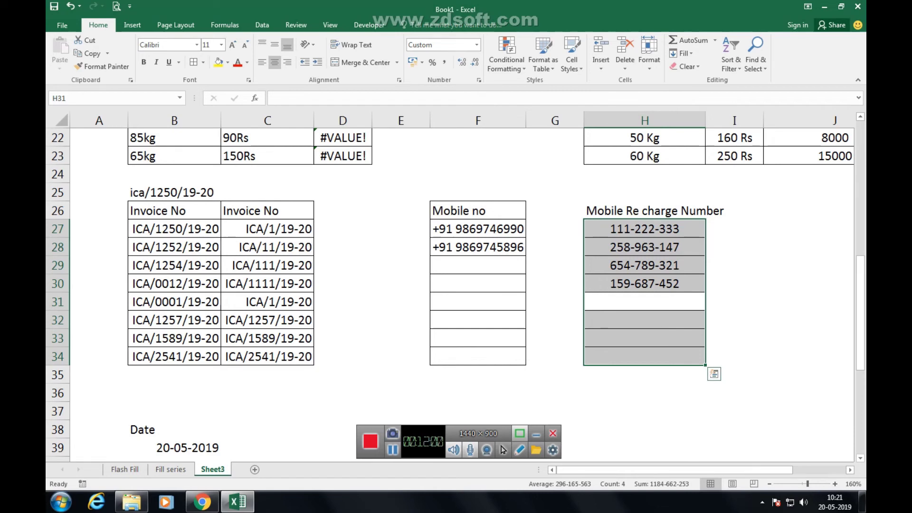
Apply the custom format yyyy-mm-dd to the dates in B39:B52.
scroll(456, 285, "down", 3)
scroll(456, 285, "down", 2)
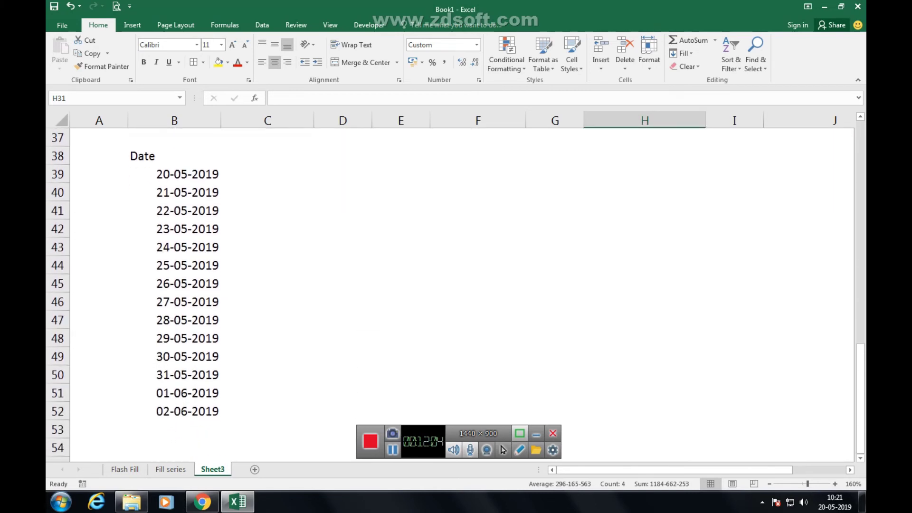
left_click_drag(188, 174, 188, 411)
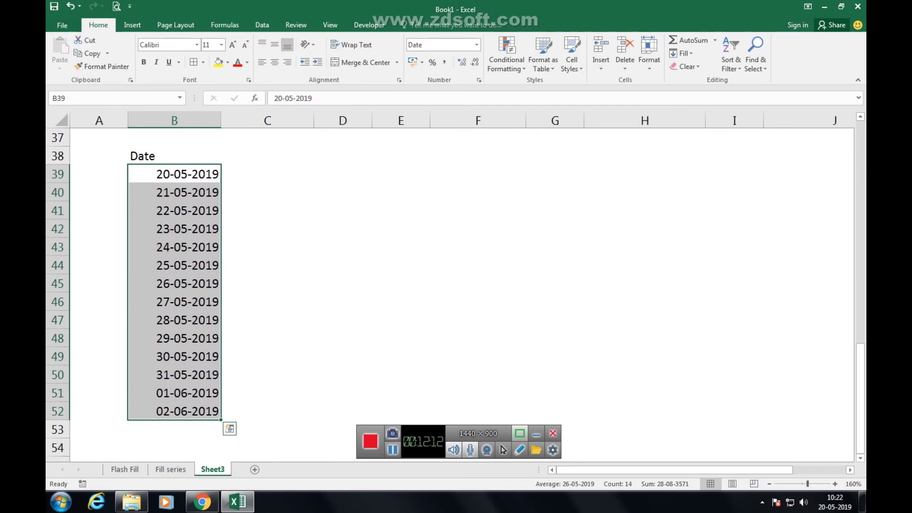
key("ctrl+1")
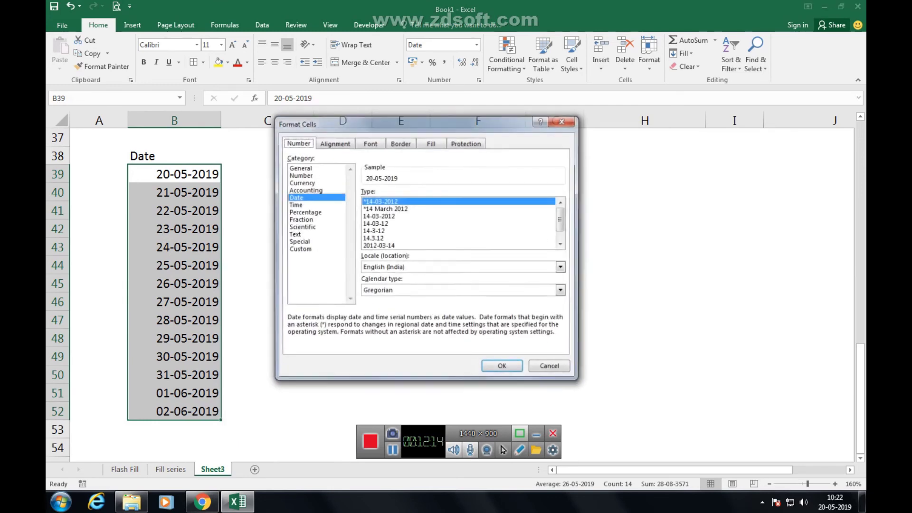
left_click(298, 249)
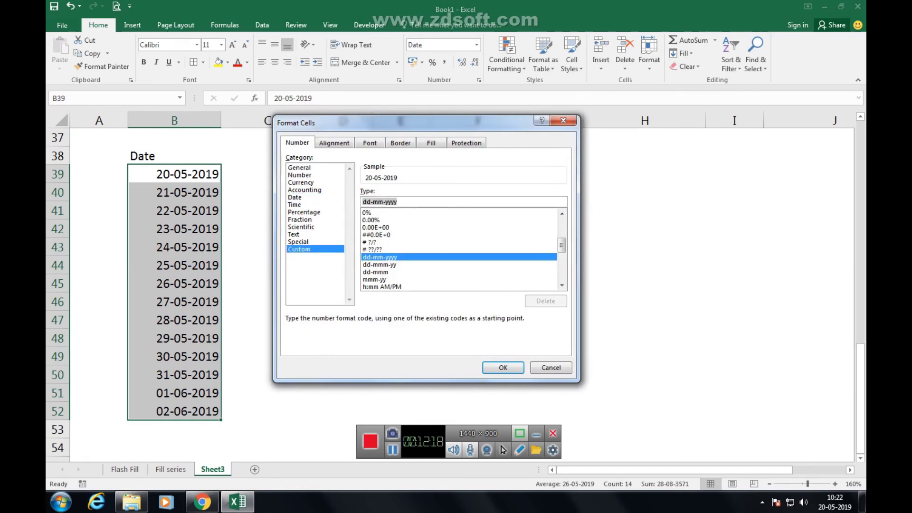
type("yyyy")
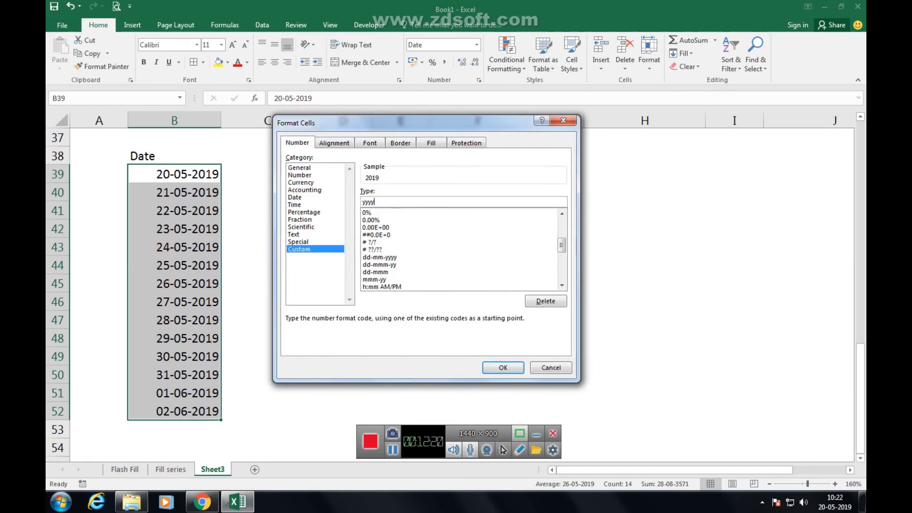
type("-mm-dd")
key("Return")
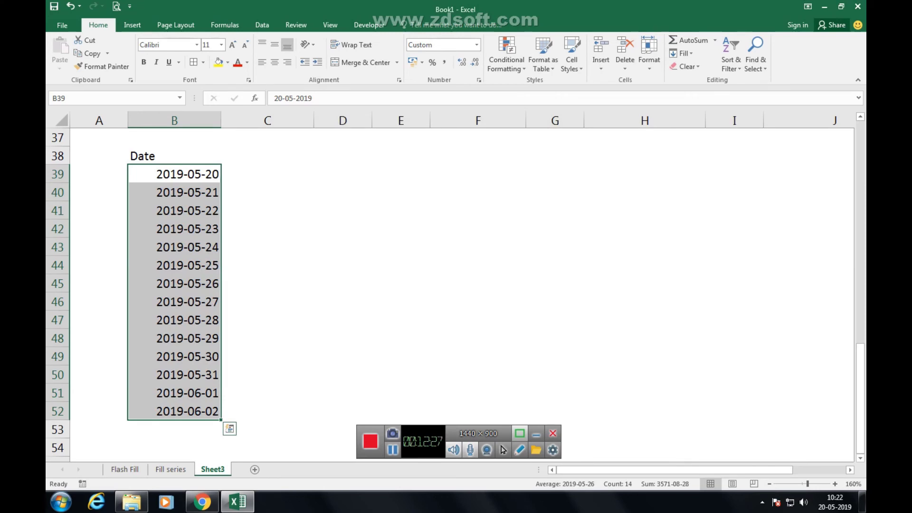
Change the dates' custom format code to yy-mm.
key("ctrl+1")
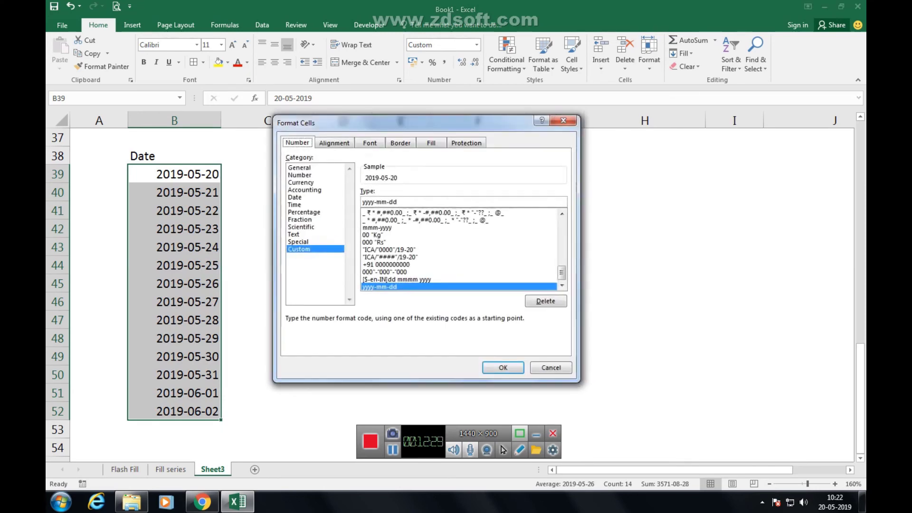
key("alt+t")
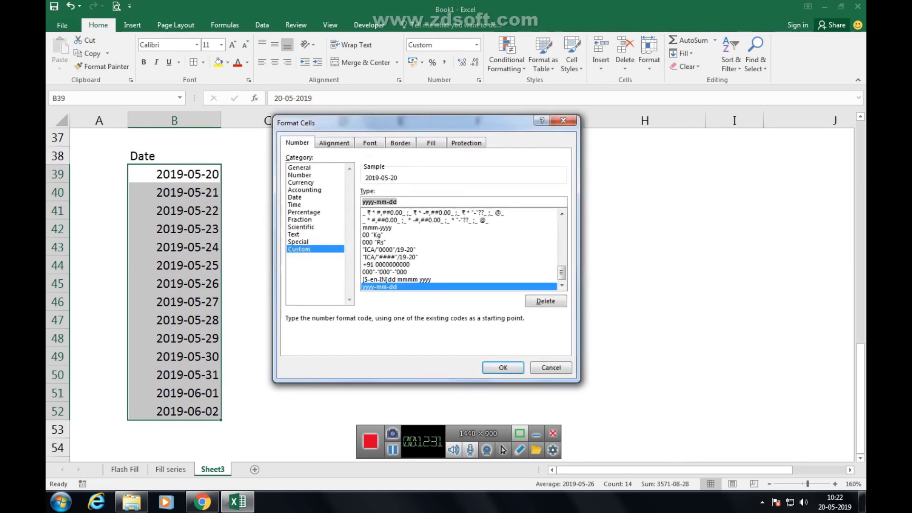
type("yy-mm")
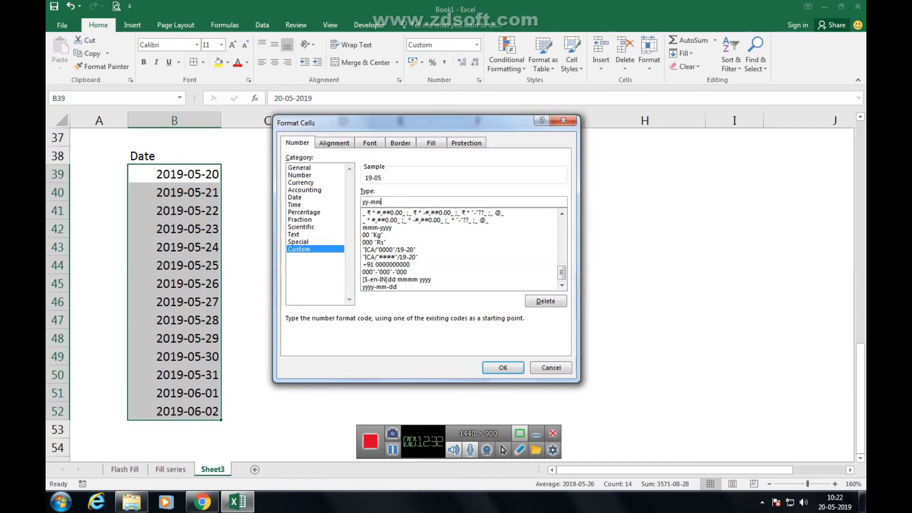
key("Return")
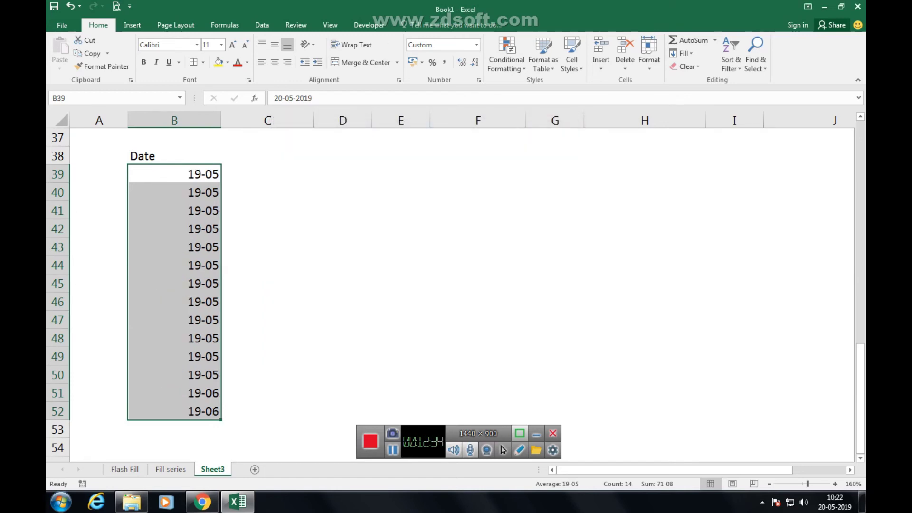
Replace the yy-mm code with mm-dd so the dates show 05-20 through 06-02.
key("ctrl+1")
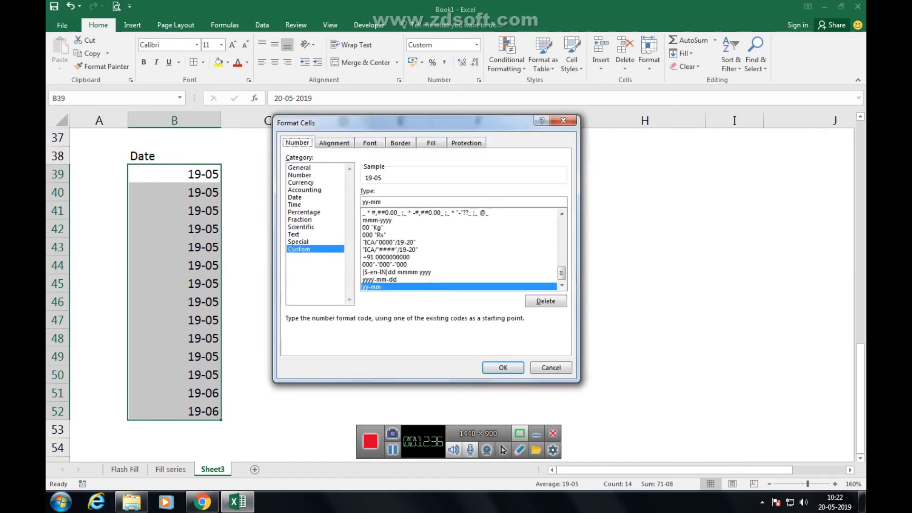
left_click(371, 202)
type("mm-")
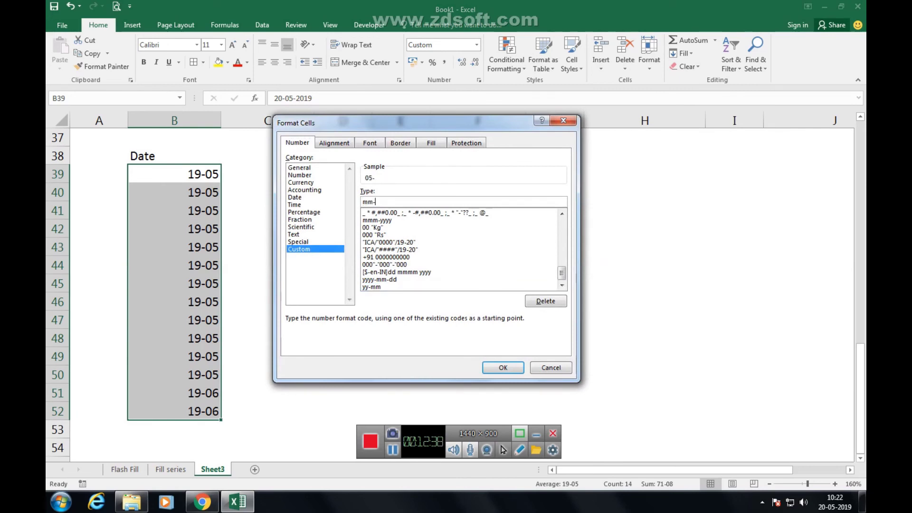
type("dd")
key("Return")
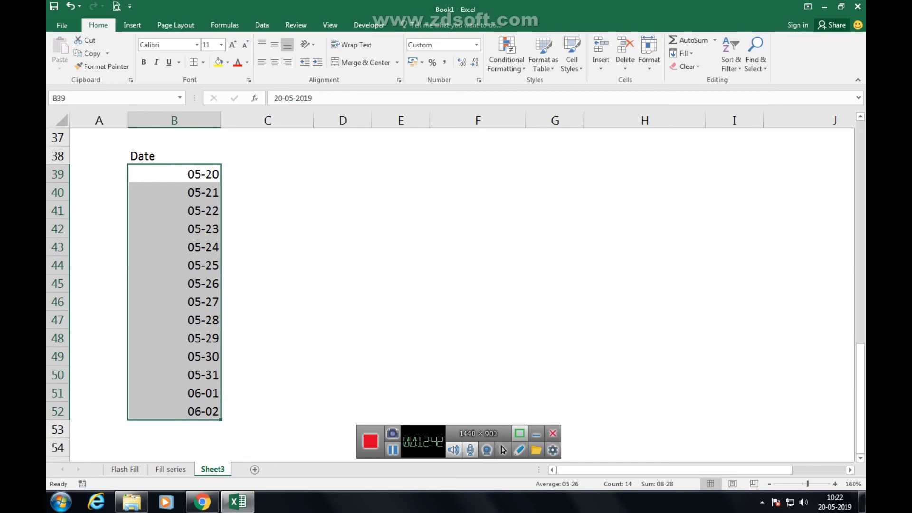
scroll(456, 295, "up", 2)
key("Down")
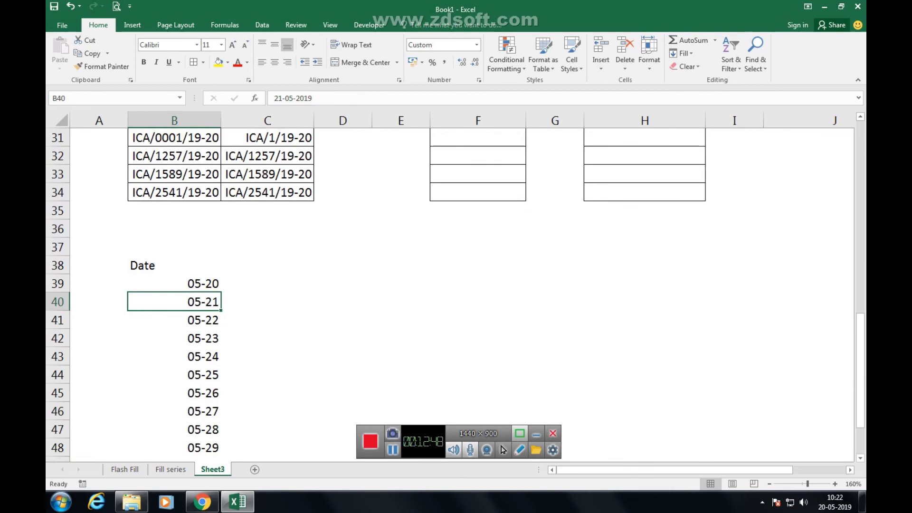
Give B39:B52 the custom format dd-mm-yy ddd, removing the rejected @ from the code.
left_click(175, 284)
key("ctrl+shift+Down")
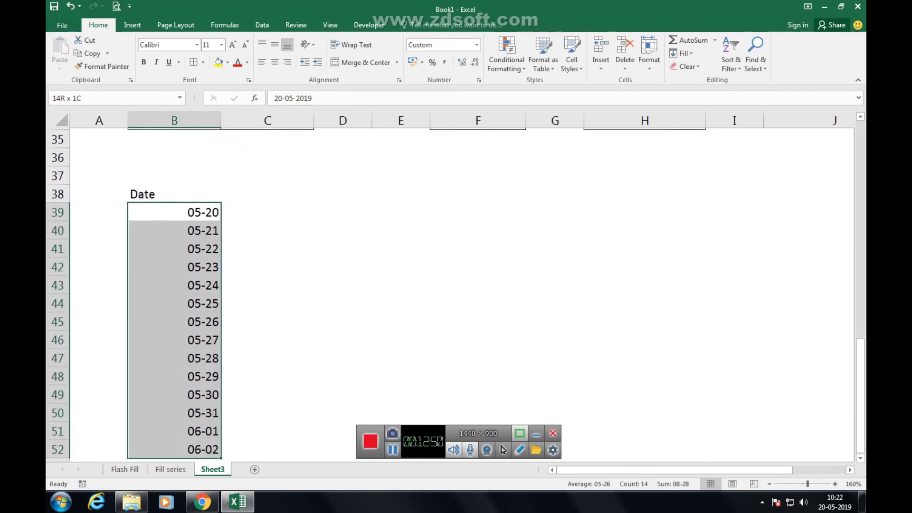
key("ctrl+1")
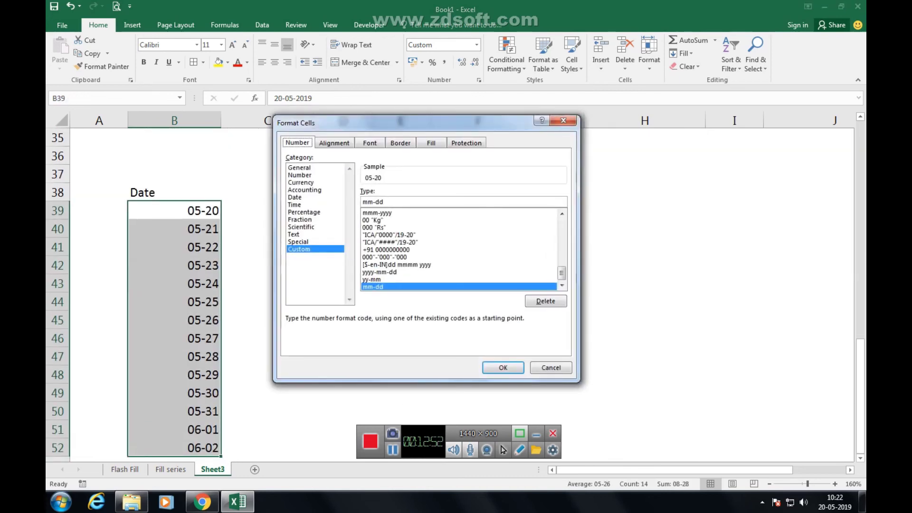
key("Tab")
key("Tab")
type("dd")
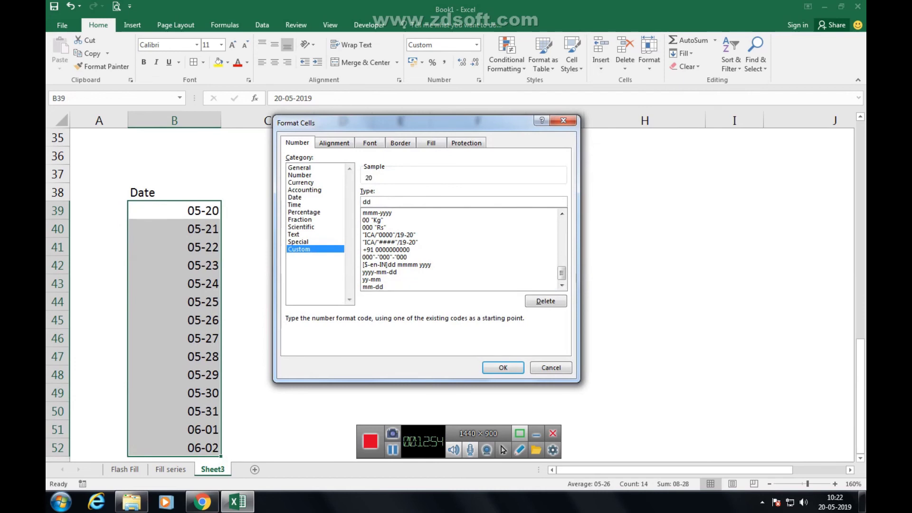
type("-mm-yy @ddd")
key("Return")
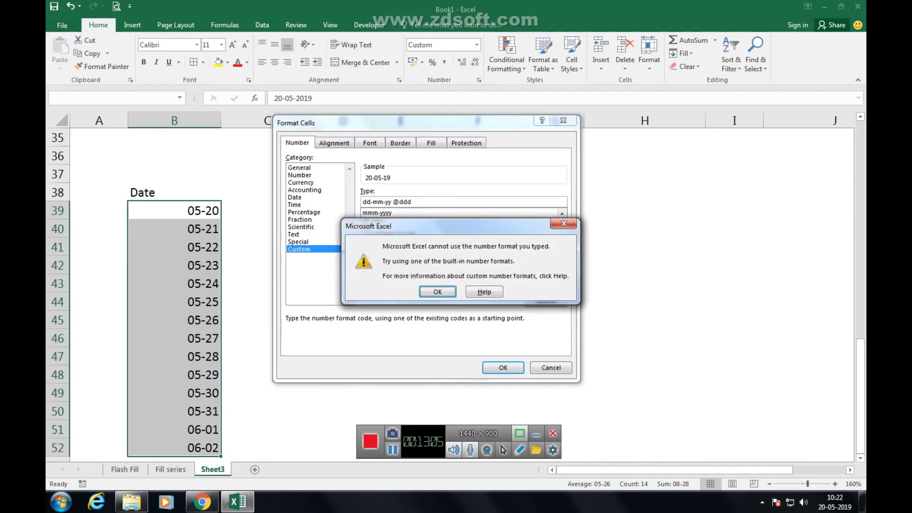
key("Return")
left_click(393, 201)
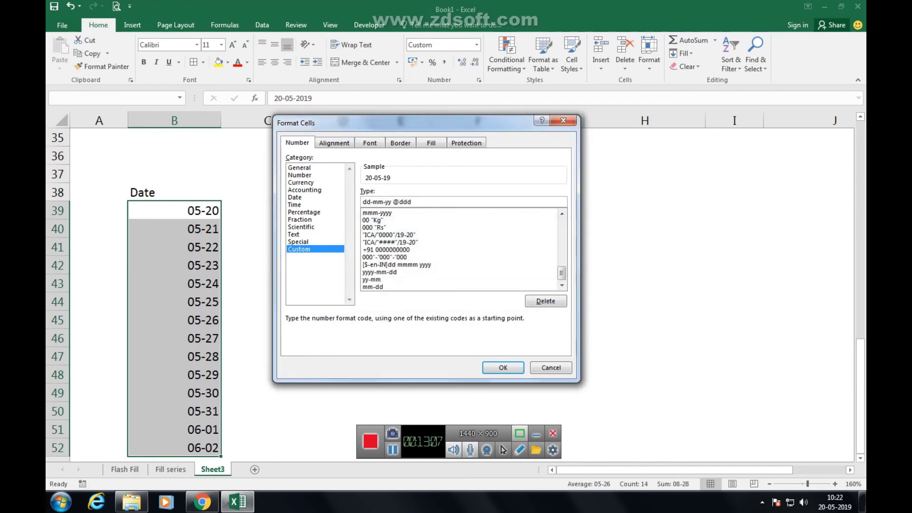
key("BackSpace")
key("Return")
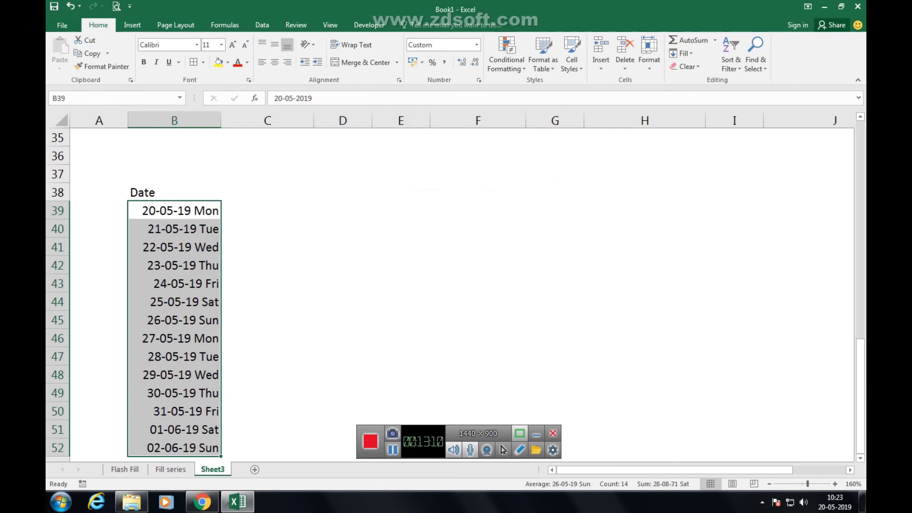
scroll(451, 285, "down", 1)
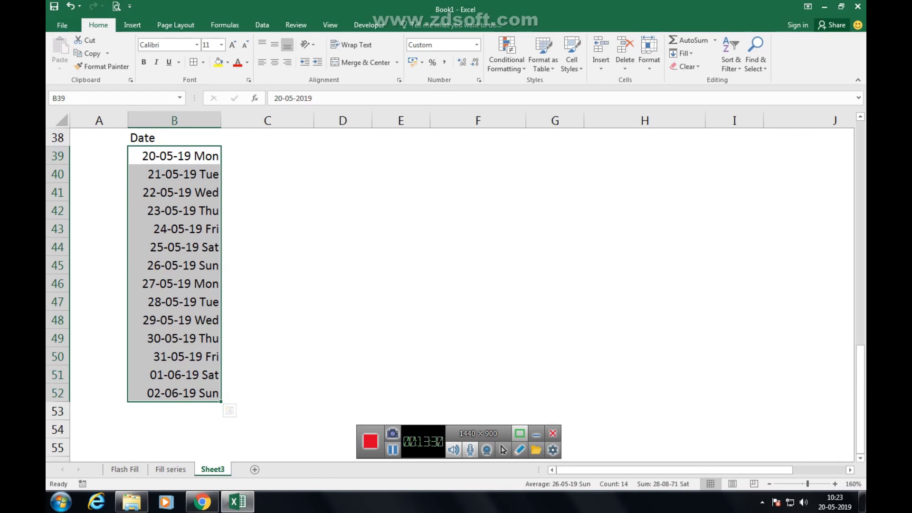
left_click(267, 265)
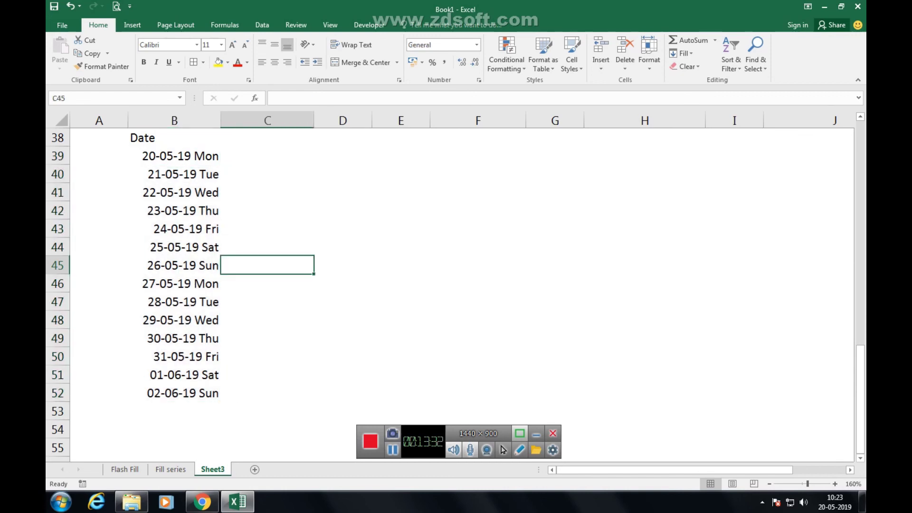
left_click(174, 155)
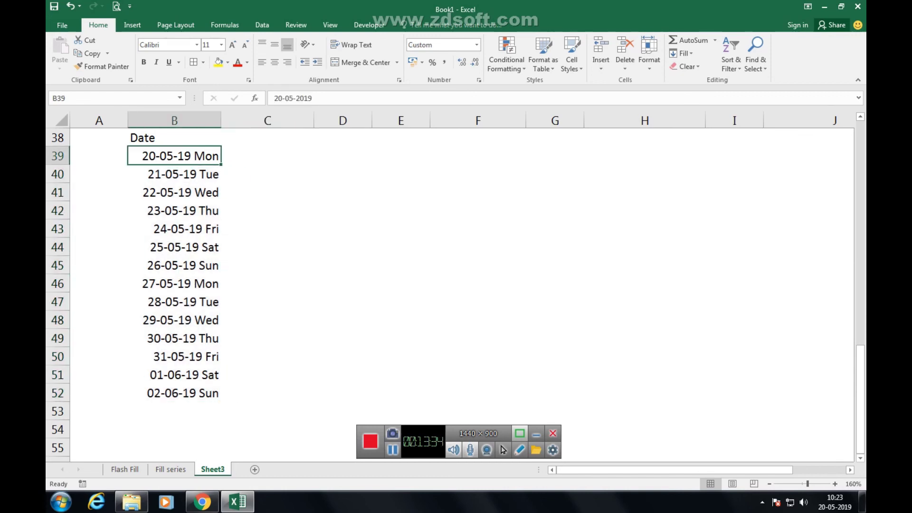
key("ctrl+shift+Down")
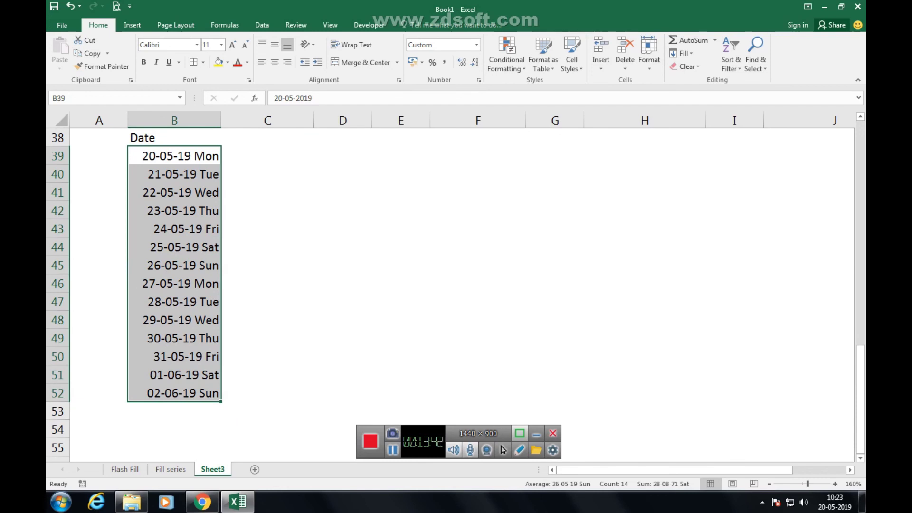
Rename Sheet3 to 'number formating'.
key("alt+h")
type("or")
type("num")
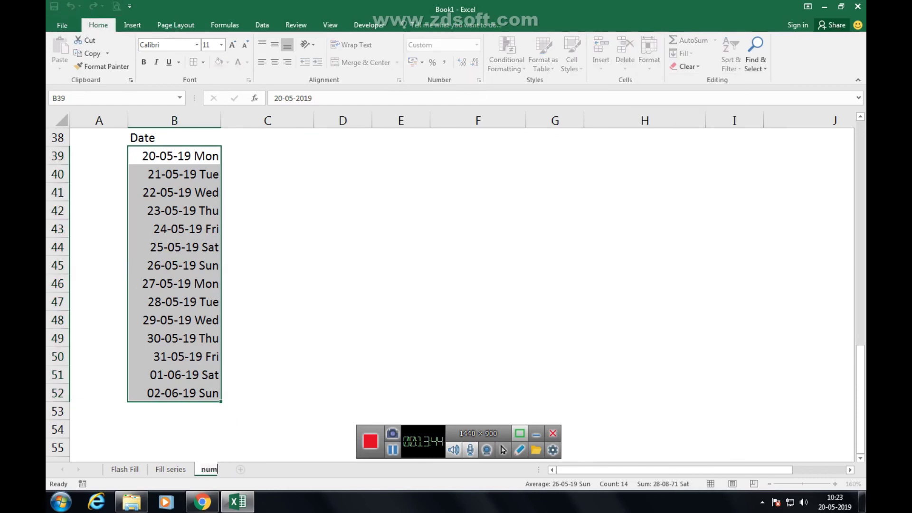
type("ber formating")
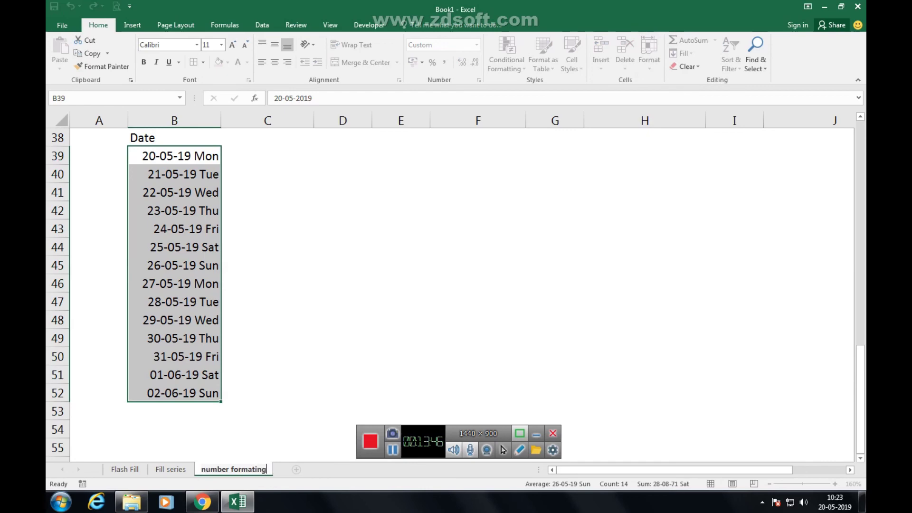
key("Return")
Deselect the dates and scroll through the sheet to review its worked examples.
left_click(267, 283)
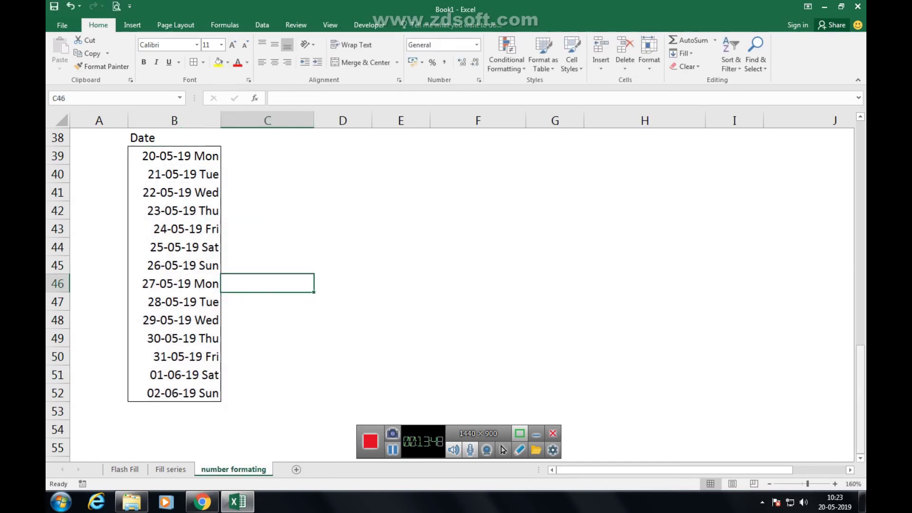
left_click_drag(860, 399, 860, 252)
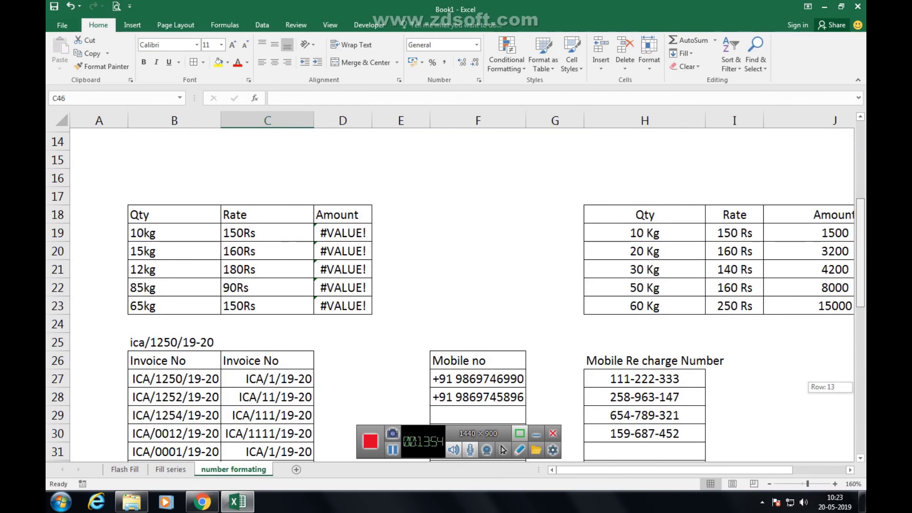
left_click_drag(860, 253, 860, 168)
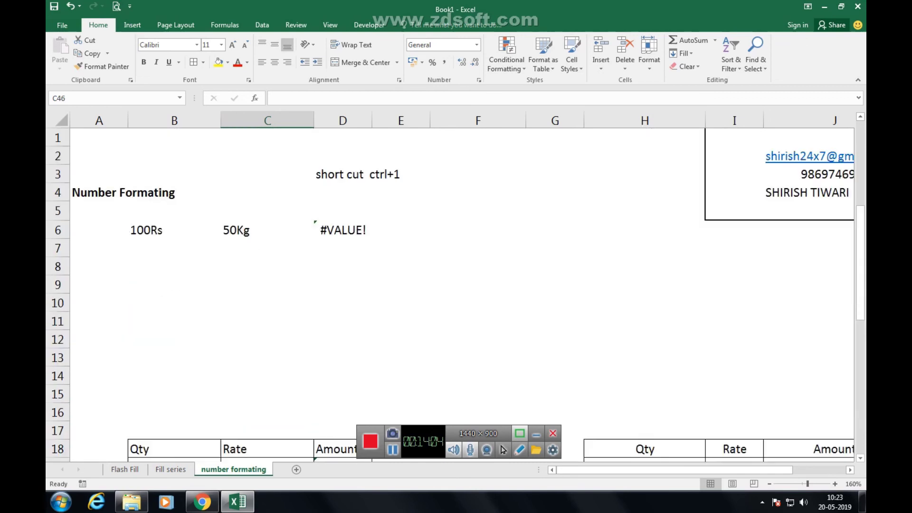
scroll(456, 285, "right", 2)
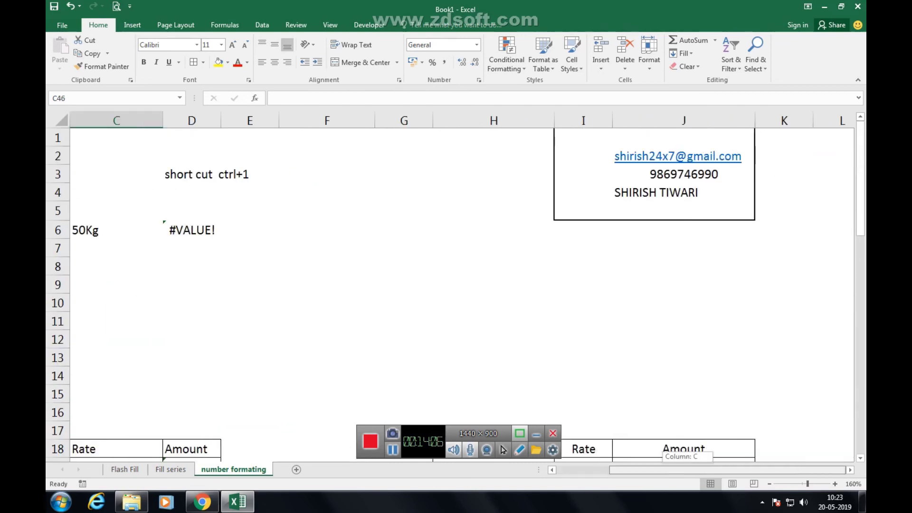